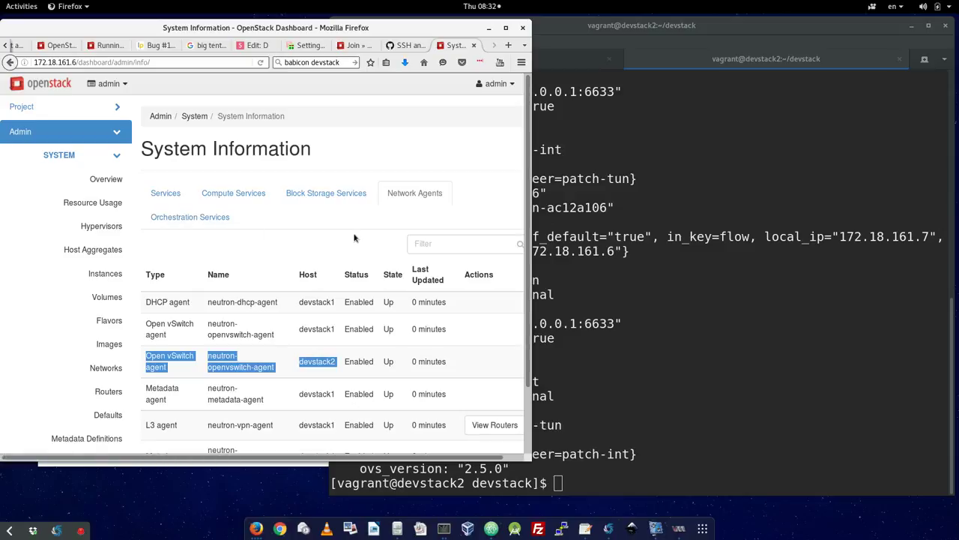
Step: Review the compute services in System Information in a widened browser window, and open the resource usage overview
{"action": "left_click", "coordinate": [246, 193]}
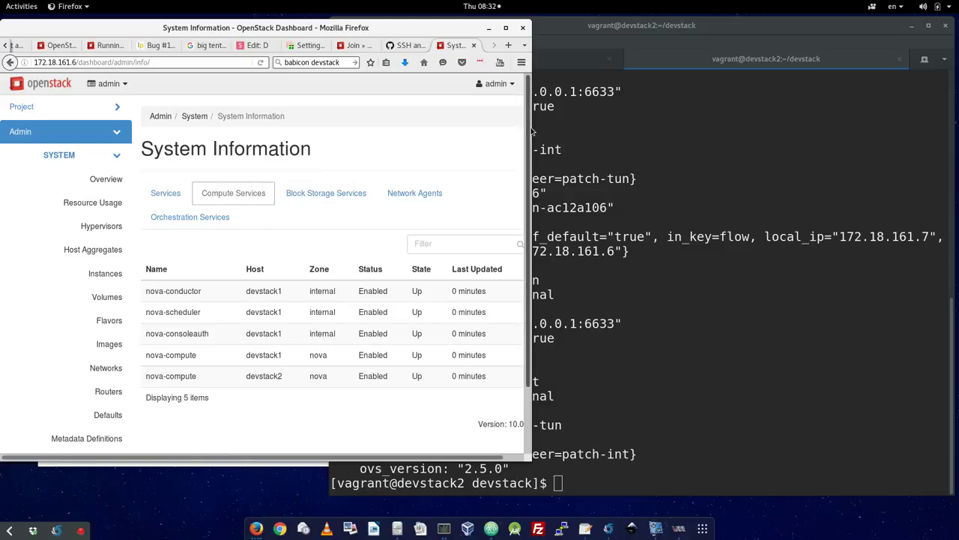
{"action": "left_click_drag", "start_coordinate": [531, 126], "coordinate": [824, 150]}
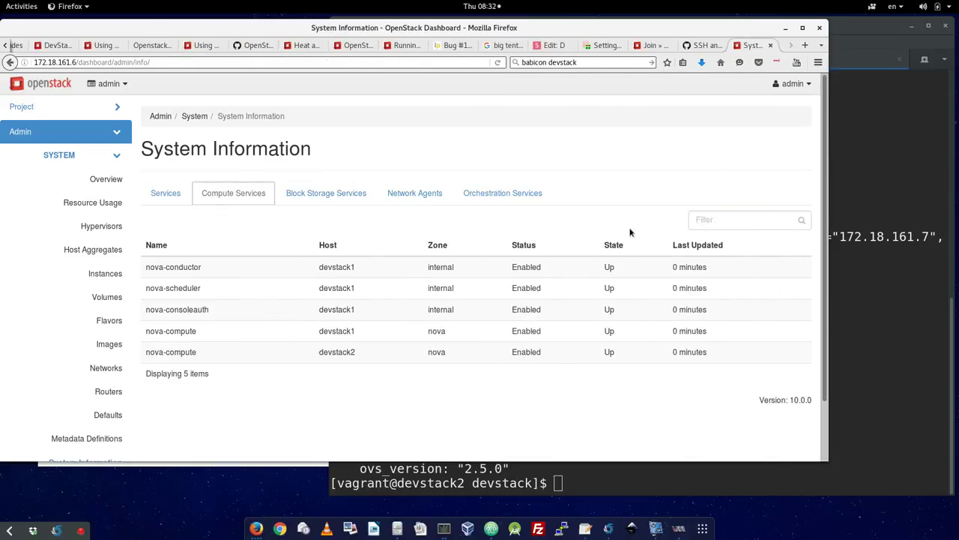
{"action": "left_click", "coordinate": [105, 204]}
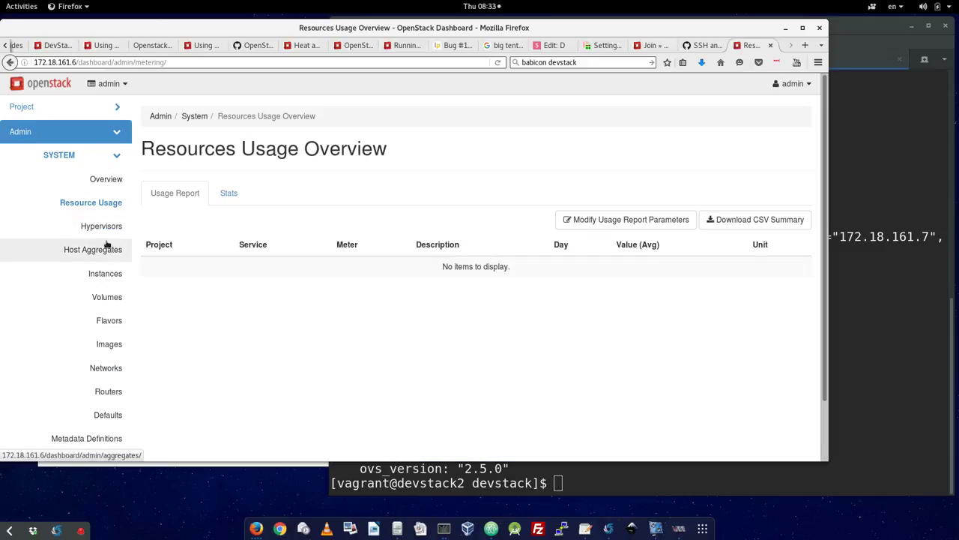
Step: Disable the compute service on host devstack1 from the hypervisors' compute host list
{"action": "left_click", "coordinate": [104, 234]}
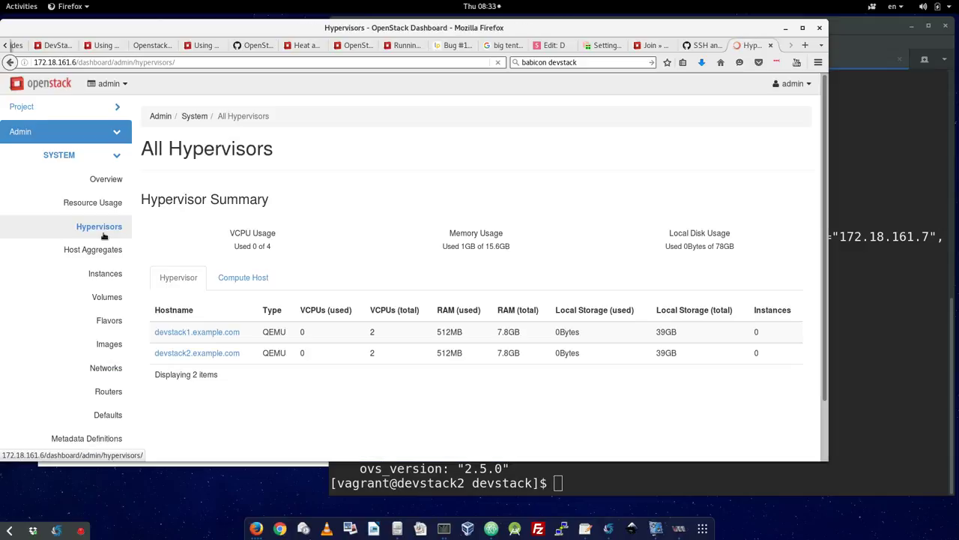
{"action": "left_click", "coordinate": [254, 317]}
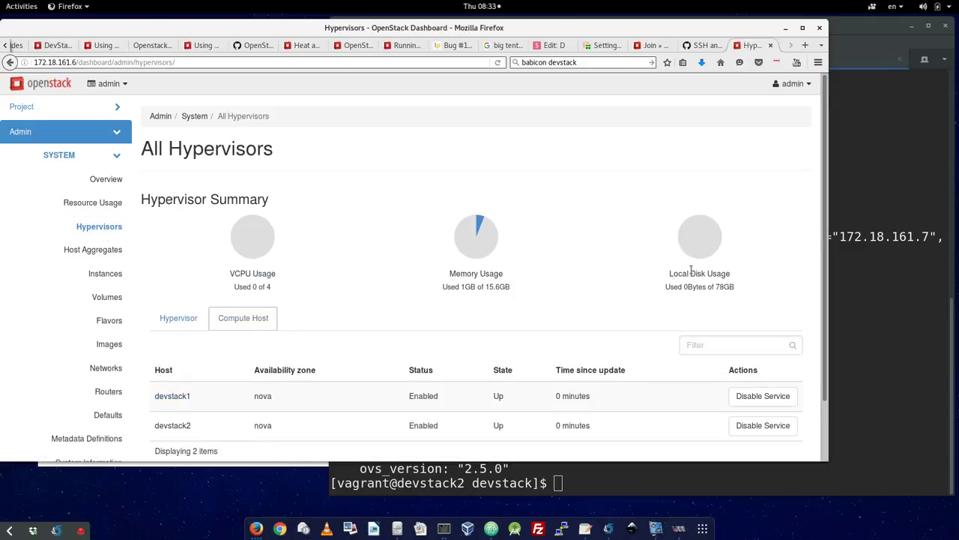
{"action": "scroll", "coordinate": [749, 352], "scroll_direction": "down", "scroll_amount": 2}
{"action": "left_click", "coordinate": [762, 334]}
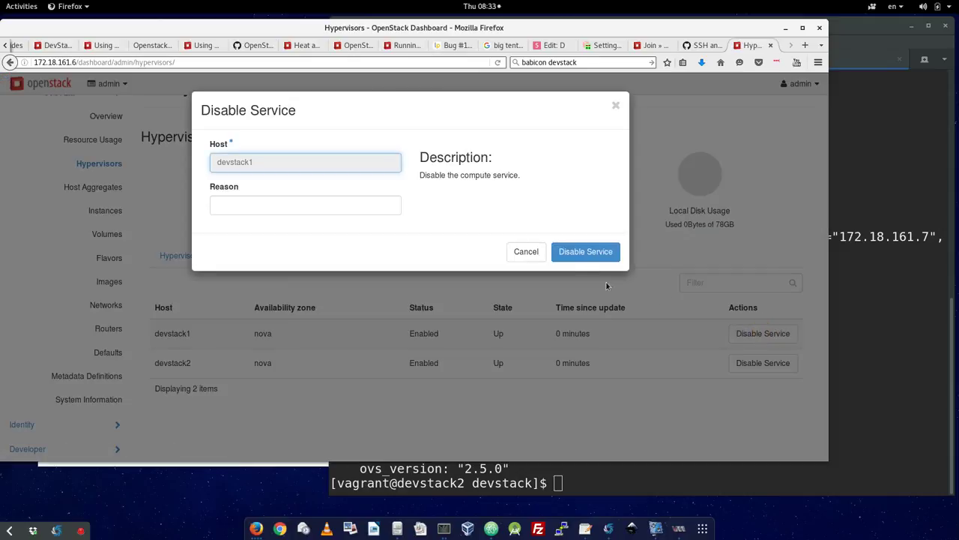
{"action": "left_click", "coordinate": [574, 252]}
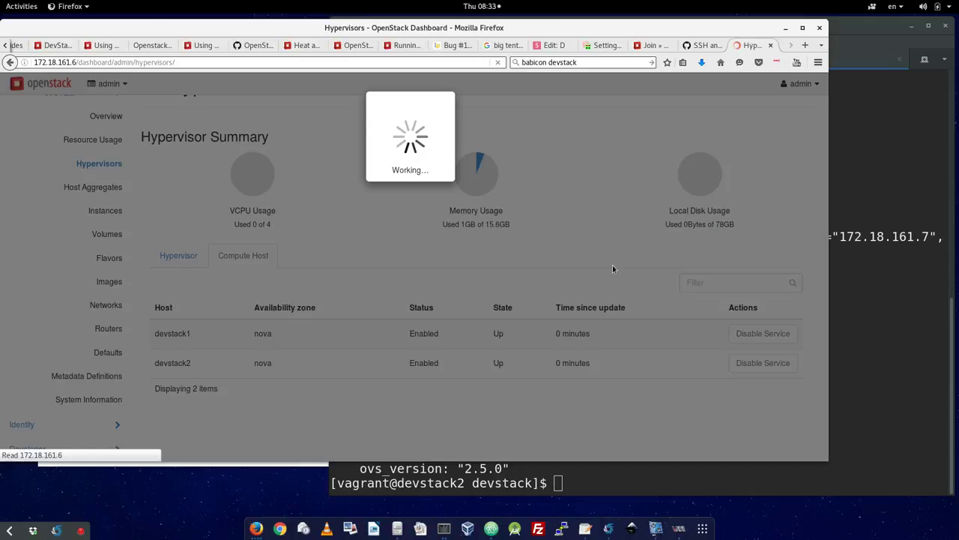
{"action": "scroll", "coordinate": [585, 330], "scroll_direction": "down", "scroll_amount": 2}
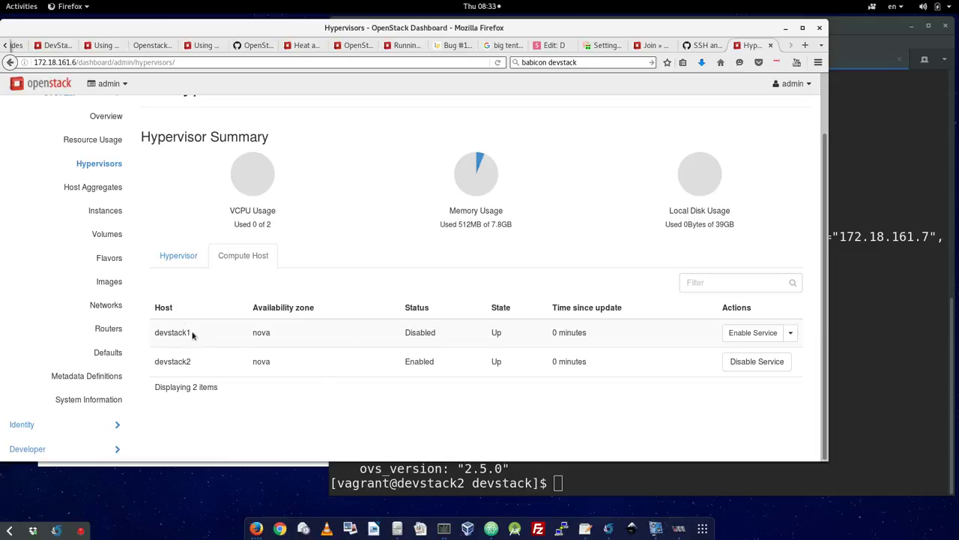
Step: Switch to the devstack1 terminal session, clear its screen and list the devstack directory's files
{"action": "left_click", "coordinate": [866, 300]}
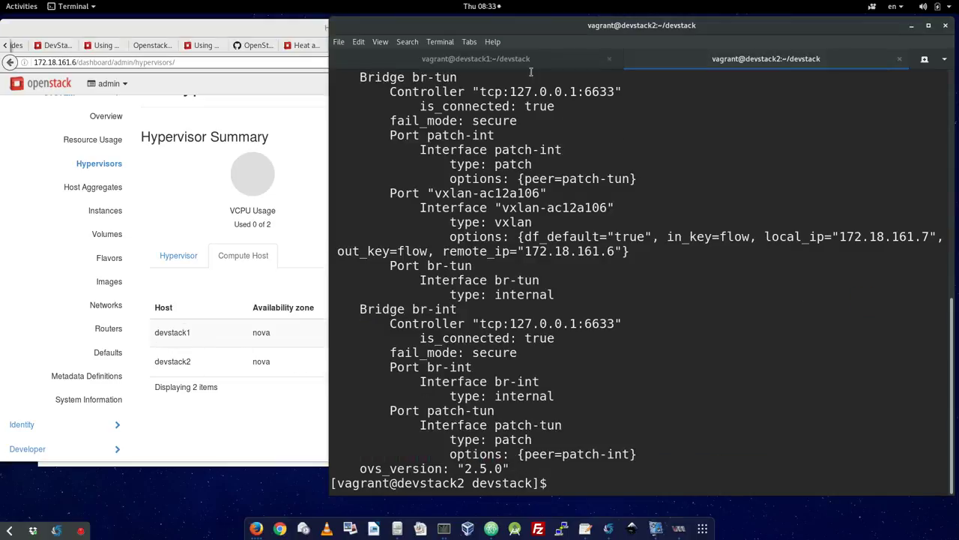
{"action": "left_click", "coordinate": [531, 60]}
{"action": "type", "text": "lear"}
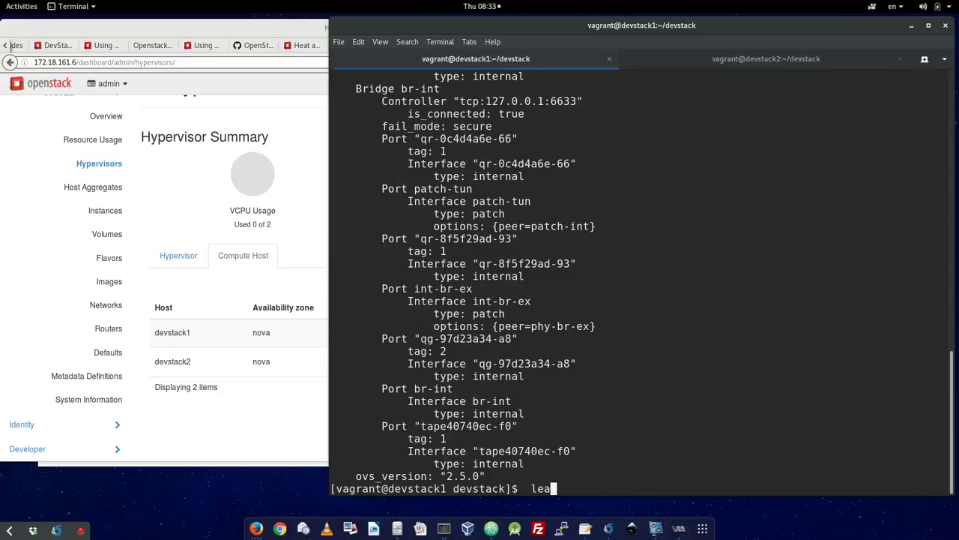
{"action": "key", "text": "Return"}
{"action": "type", "text": "clear"}
{"action": "key", "text": "Return"}
{"action": "type", "text": "ls"}
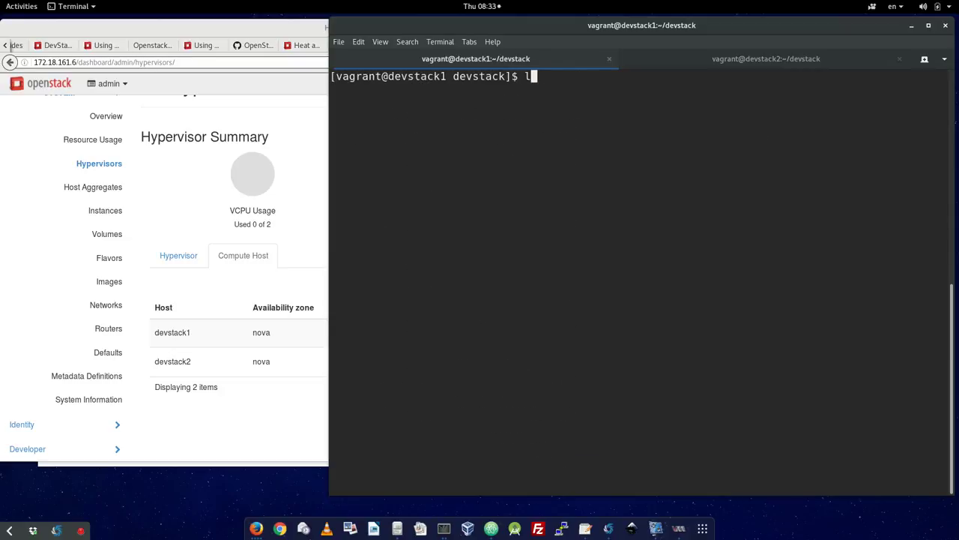
{"action": "key", "text": "Return"}
Step: Try to run "openrc admin admin" directly as a command on devstack1
{"action": "type", "text": "open"}
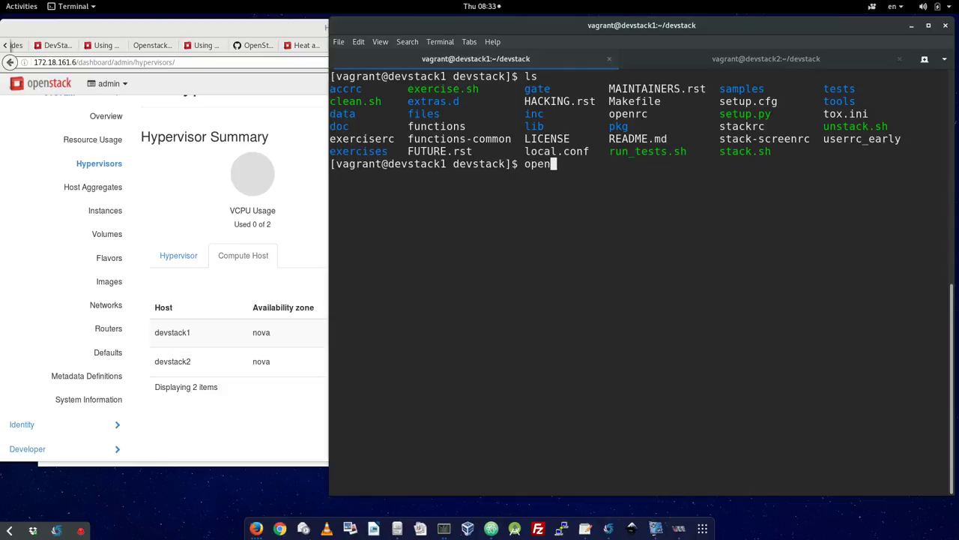
{"action": "type", "text": "r"}
{"action": "type", "text": "c admin admin"}
{"action": "key", "text": "Return"}
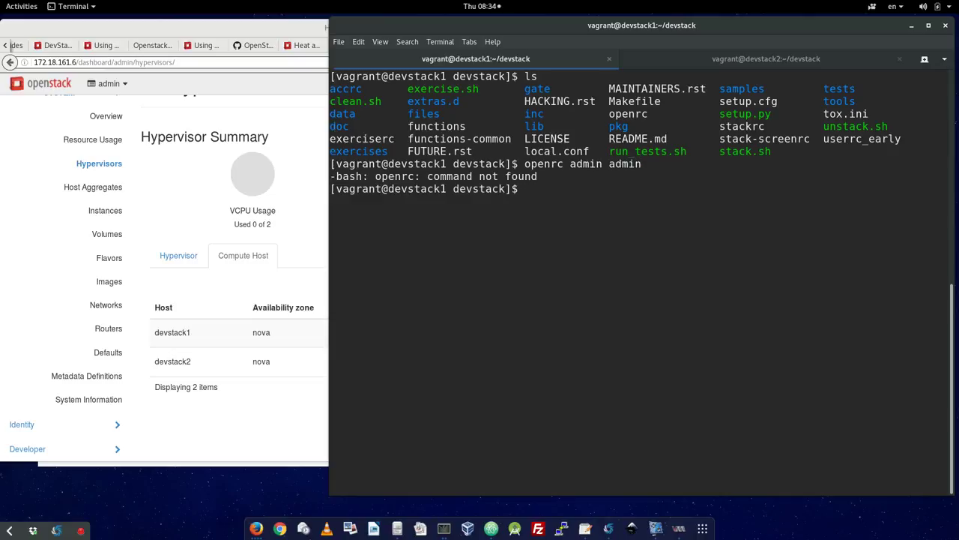
{"action": "key", "text": "Up"}
{"action": "key", "text": "Left"}
{"action": "key", "text": "Left"}
{"action": "key", "text": "Left"}
{"action": "key", "text": "Left"}
{"action": "key", "text": "Left"}
{"action": "key", "text": "Left"}
{"action": "key", "text": "Left"}
{"action": "key", "text": "Left"}
{"action": "key", "text": "Left"}
{"action": "key", "text": "Left"}
{"action": "key", "text": "Left"}
{"action": "key", "text": "Left"}
{"action": "key", "text": "Left"}
{"action": "key", "text": "Left"}
{"action": "key", "text": "Left"}
{"action": "key", "text": "Left"}
{"action": "key", "text": "Left"}
{"action": "key", "text": "Left"}
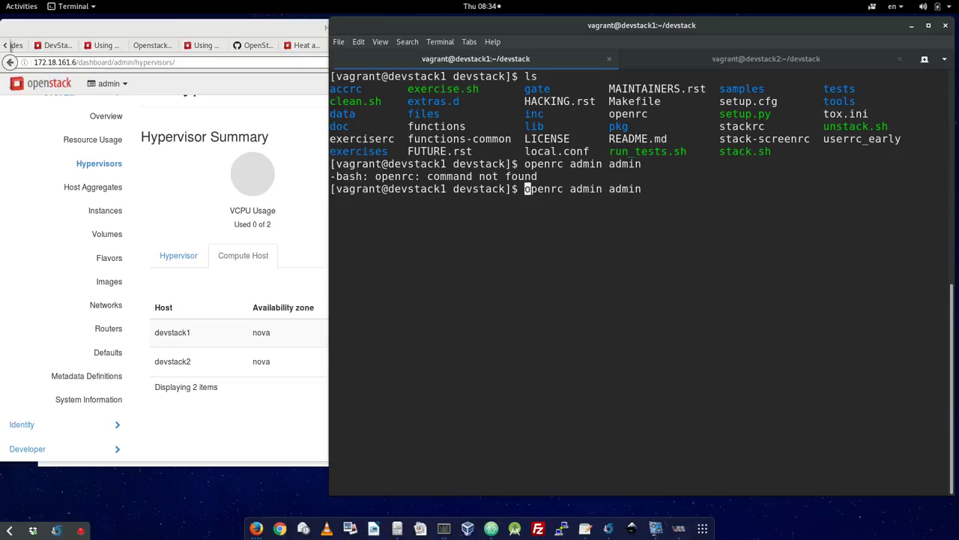
{"action": "left_click", "coordinate": [548, 244]}
{"action": "key", "text": "Up"}
{"action": "key", "text": "Down"}
{"action": "key", "text": "Down"}
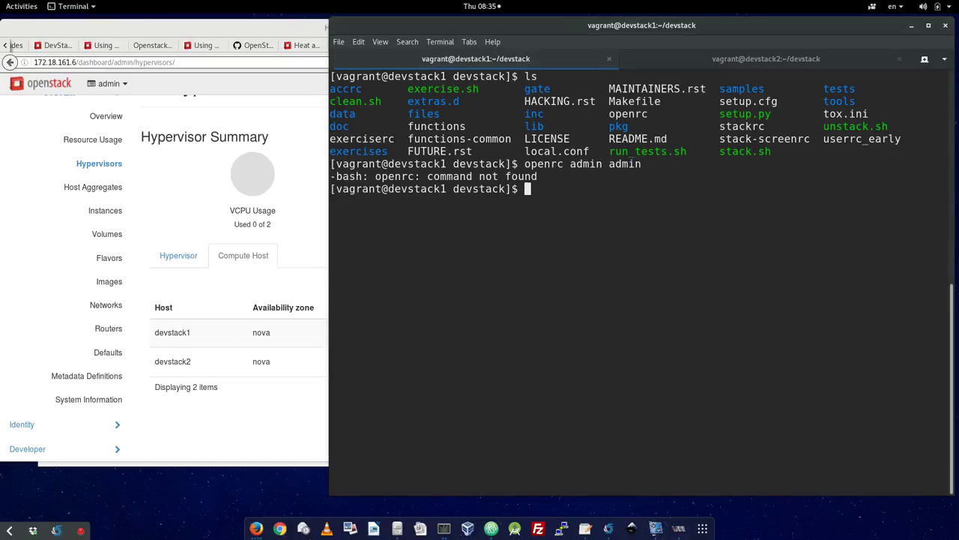
Step: Print the contents of the openrc file with cat, and clear the terminal screen
{"action": "type", "text": "cat openrc"}
{"action": "key", "text": "Return"}
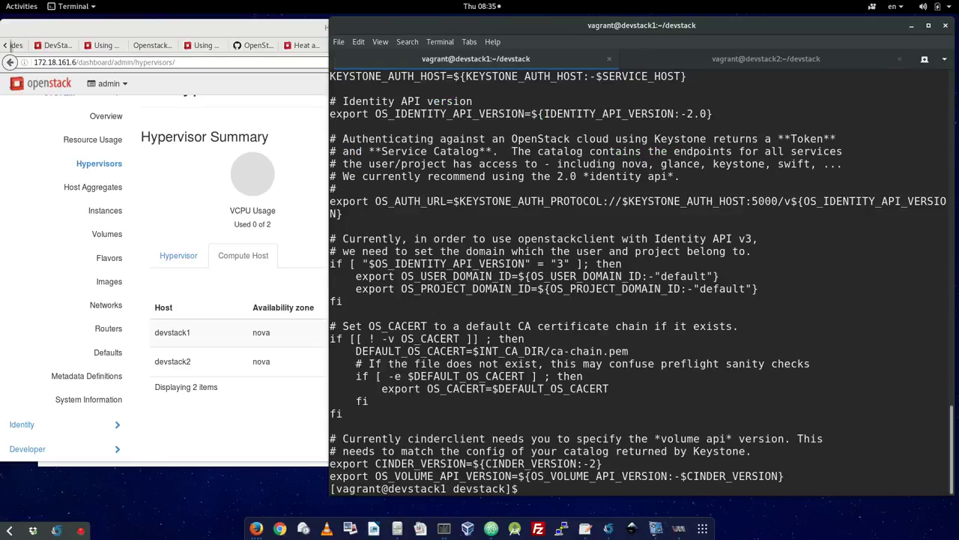
{"action": "type", "text": "clear"}
{"action": "key", "text": "Return"}
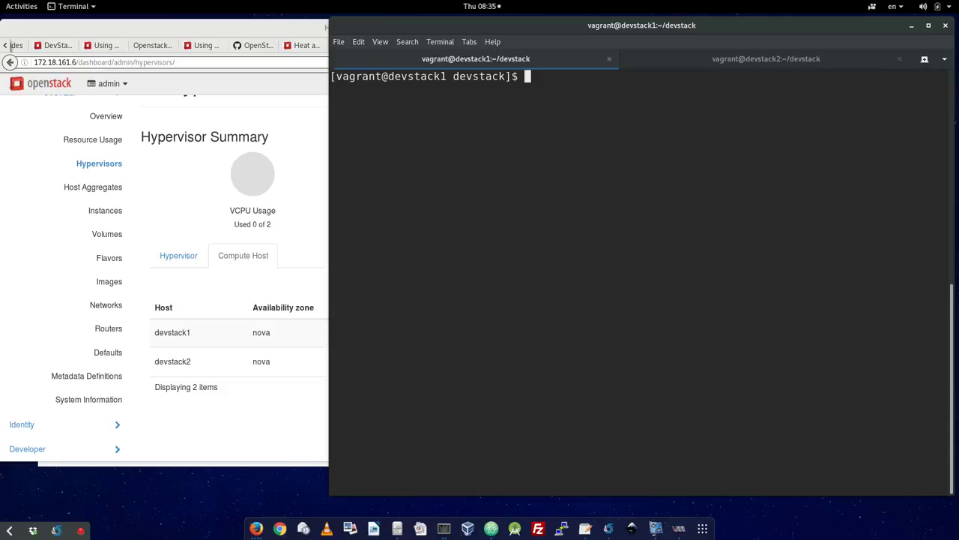
Step: Load the admin environment with "source openrc admin admin" and list the images with "openstack image list"
{"action": "type", "text": "source openrc admin admin"}
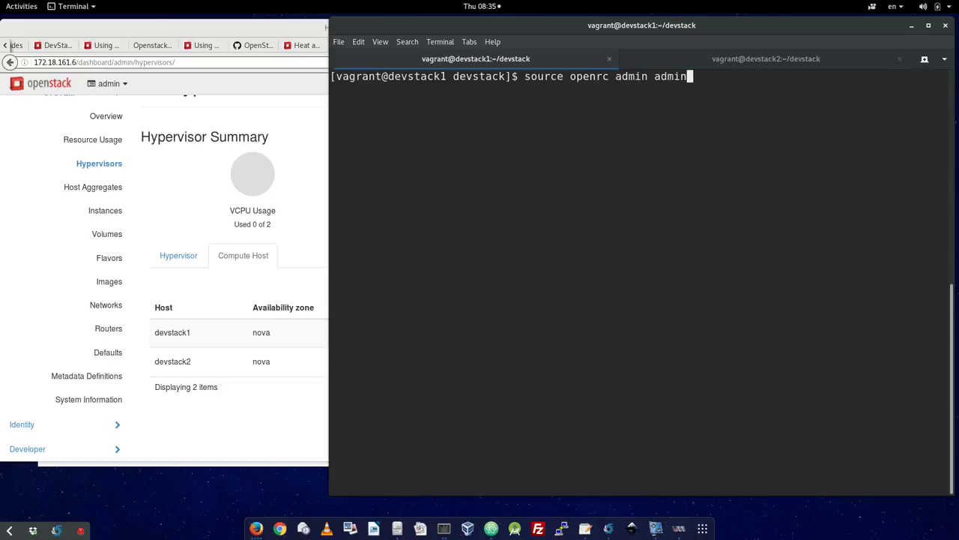
{"action": "key", "text": "Return"}
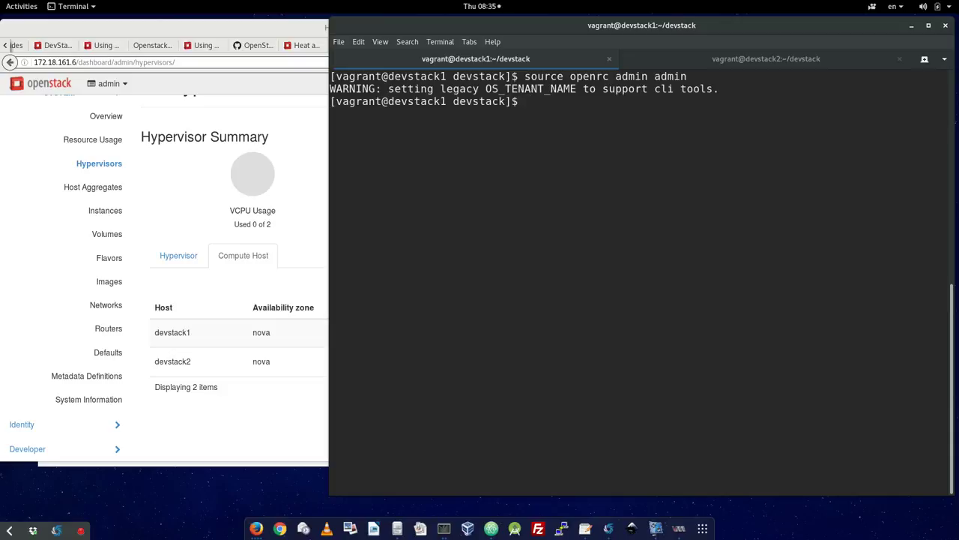
{"action": "type", "text": "openstack image list"}
{"action": "key", "text": "Return"}
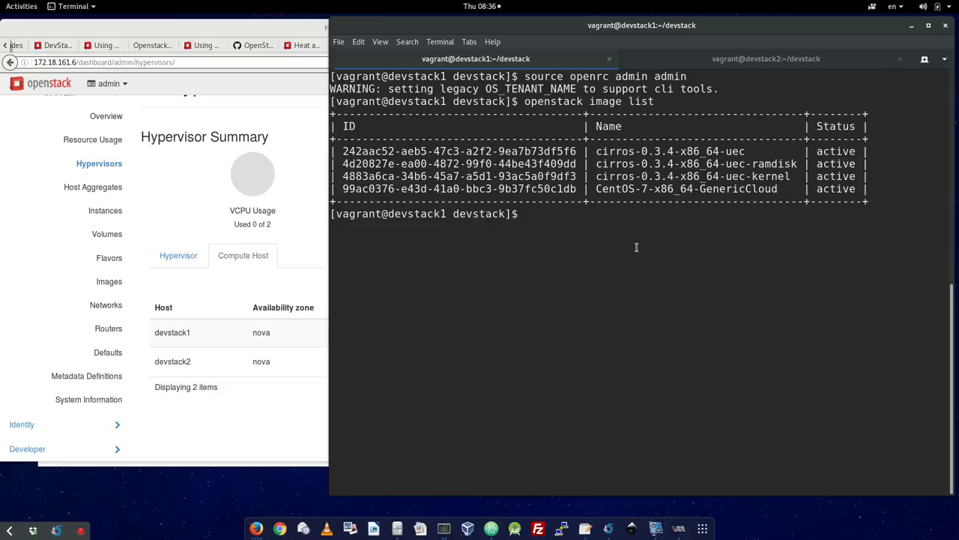
Step: List the cloud's hypervisors with "openstack hypervisor list"
{"action": "key", "text": "Up"}
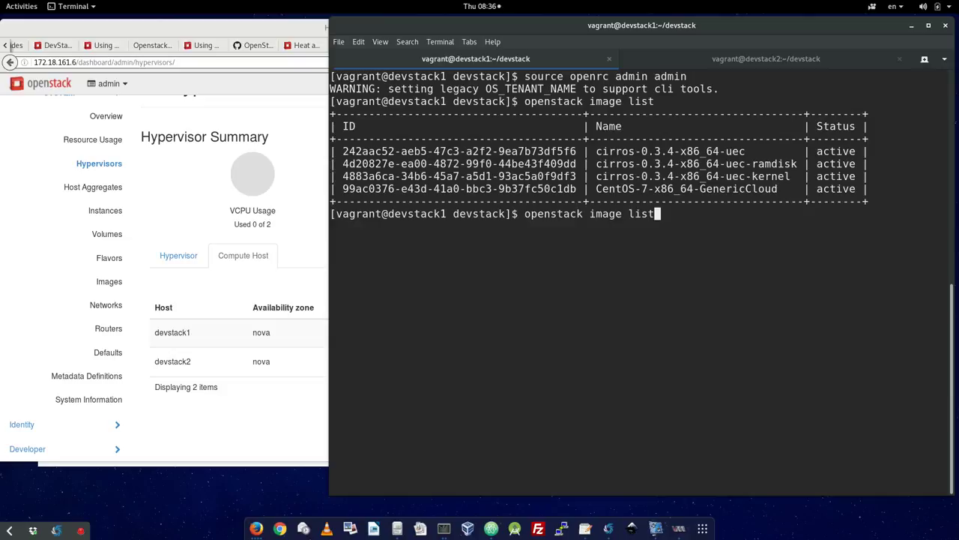
{"action": "key", "text": "BackSpace"}
{"action": "key", "text": "BackSpace"}
{"action": "key", "text": "BackSpace"}
{"action": "key", "text": "BackSpace"}
{"action": "key", "text": "BackSpace"}
{"action": "key", "text": "BackSpace"}
{"action": "key", "text": "BackSpace"}
{"action": "key", "text": "BackSpace"}
{"action": "key", "text": "BackSpace"}
{"action": "key", "text": "BackSpace"}
{"action": "type", "text": "hypervisor list"}
{"action": "key", "text": "Return"}
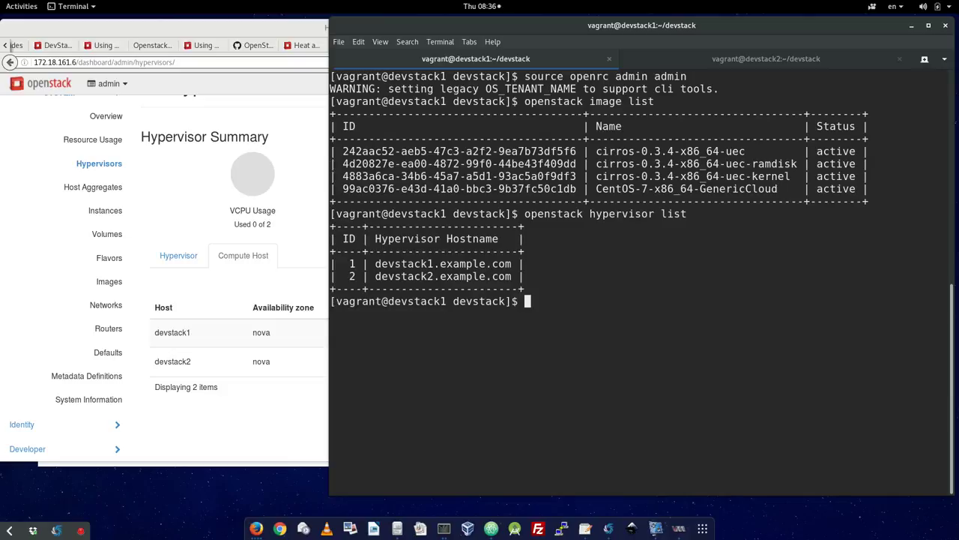
Step: Show the details of hypervisor 1 with "openstack hypervisor show 1" and highlight its status value
{"action": "key", "text": "Up"}
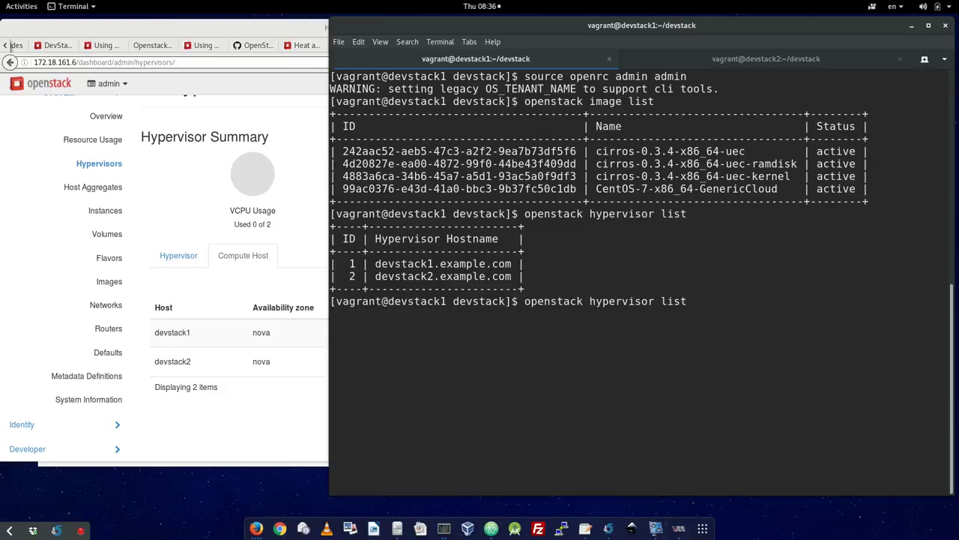
{"action": "key", "text": "BackSpace"}
{"action": "key", "text": "BackSpace"}
{"action": "key", "text": "BackSpace"}
{"action": "key", "text": "BackSpace"}
{"action": "type", "text": "show"}
{"action": "type", "text": "1"}
{"action": "key", "text": "Return"}
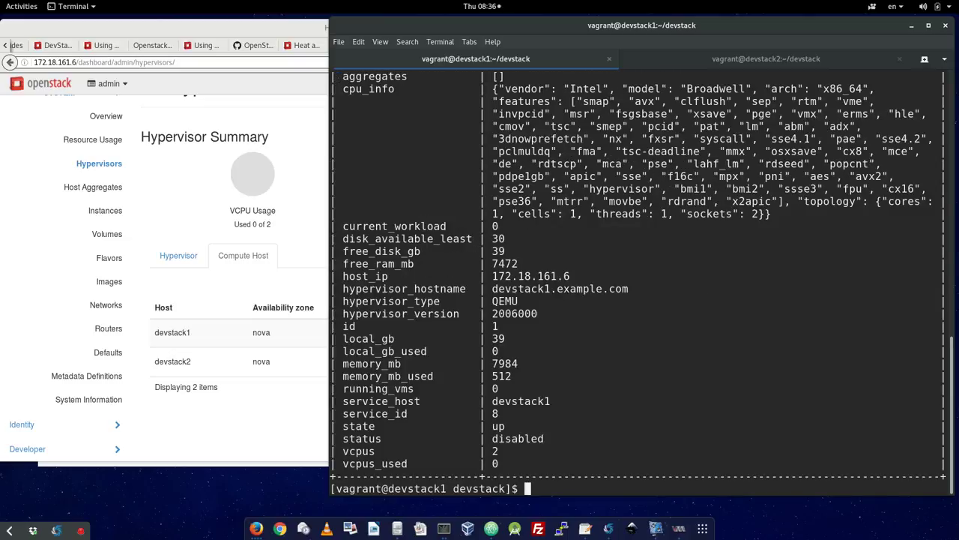
{"action": "left_click_drag", "start_coordinate": [546, 439], "coordinate": [493, 439]}
{"action": "scroll", "coordinate": [732, 378], "scroll_direction": "up", "scroll_amount": 4}
{"action": "scroll", "coordinate": [731, 378], "scroll_direction": "down", "scroll_amount": 4}
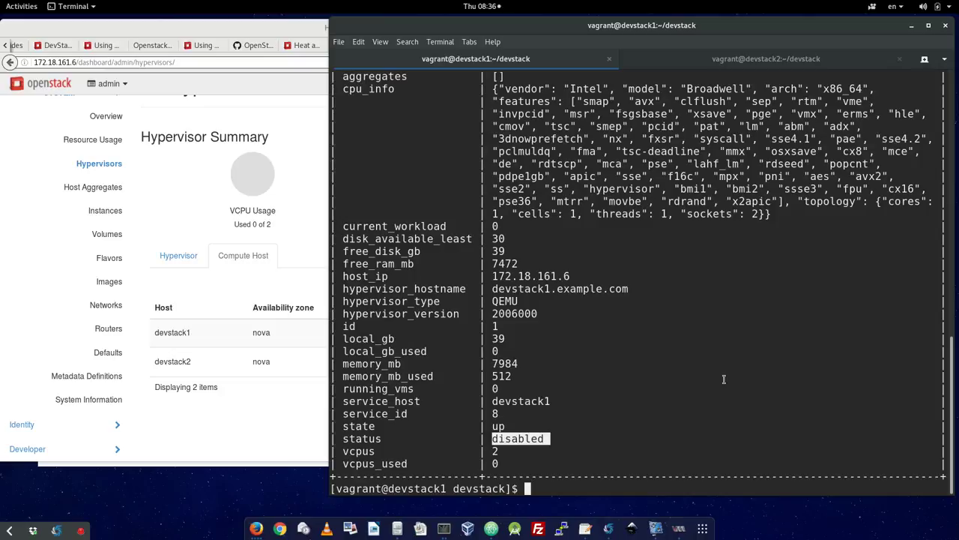
Step: Clear the terminal, recall the "source openrc admin admin" command at the prompt without running it, and highlight it
{"action": "type", "text": "clear"}
{"action": "key", "text": "Return"}
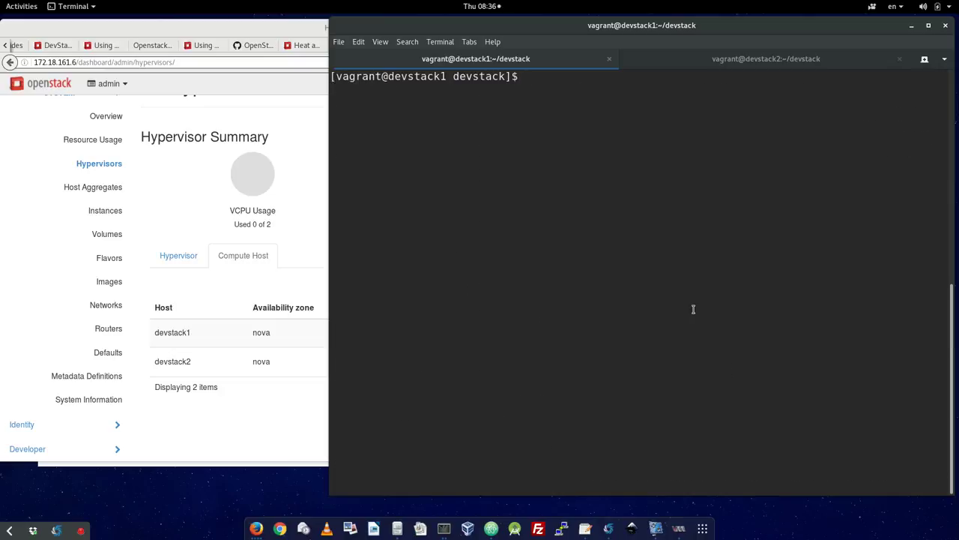
{"action": "type", "text": "openstack hypervisor show 1"}
{"action": "key", "text": "Up"}
{"action": "key", "text": "Up"}
{"action": "key", "text": "Up"}
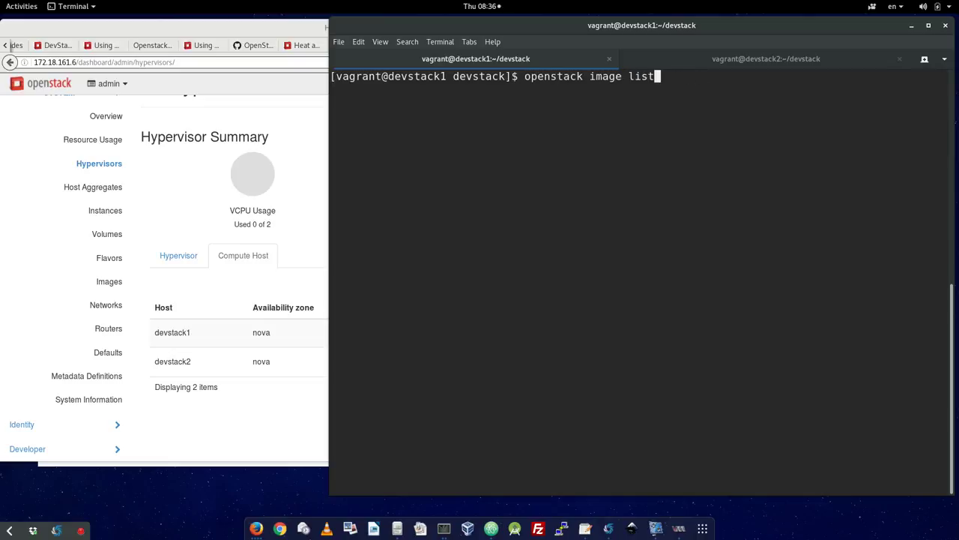
{"action": "key", "text": "Down"}
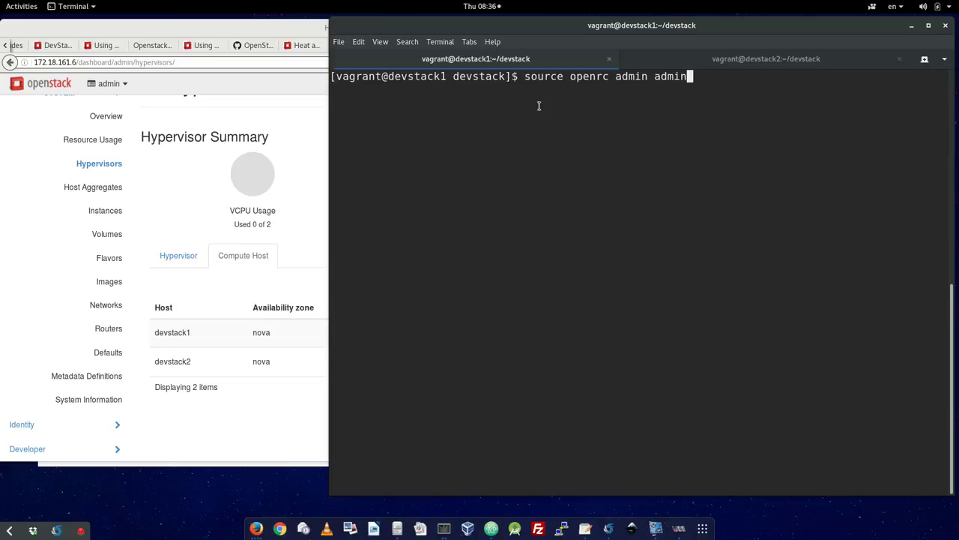
{"action": "left_click_drag", "start_coordinate": [525, 77], "coordinate": [684, 77]}
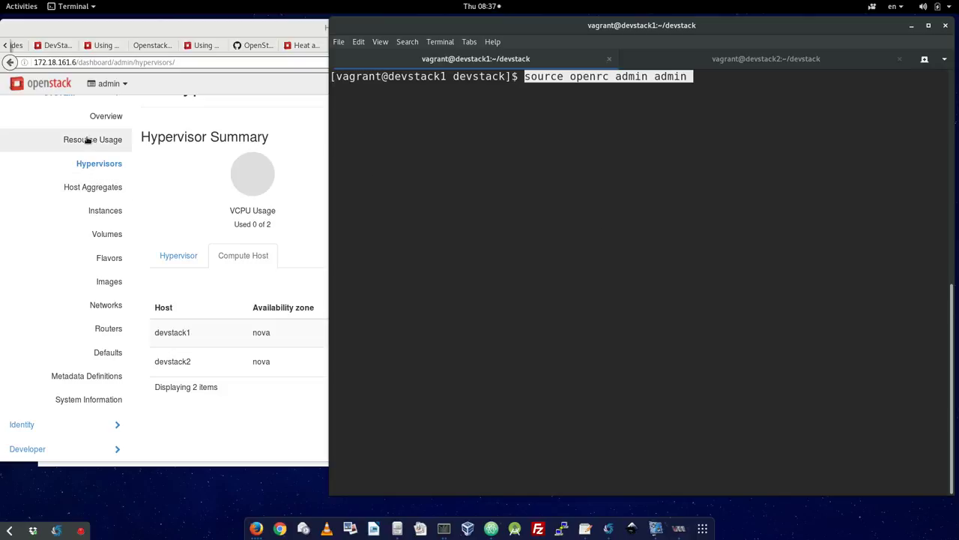
Step: Switch to the OpenStack dashboard in the browser and open the project's compute instances page
{"action": "scroll", "coordinate": [71, 139], "scroll_direction": "up", "scroll_amount": 2}
{"action": "left_click", "coordinate": [73, 113]}
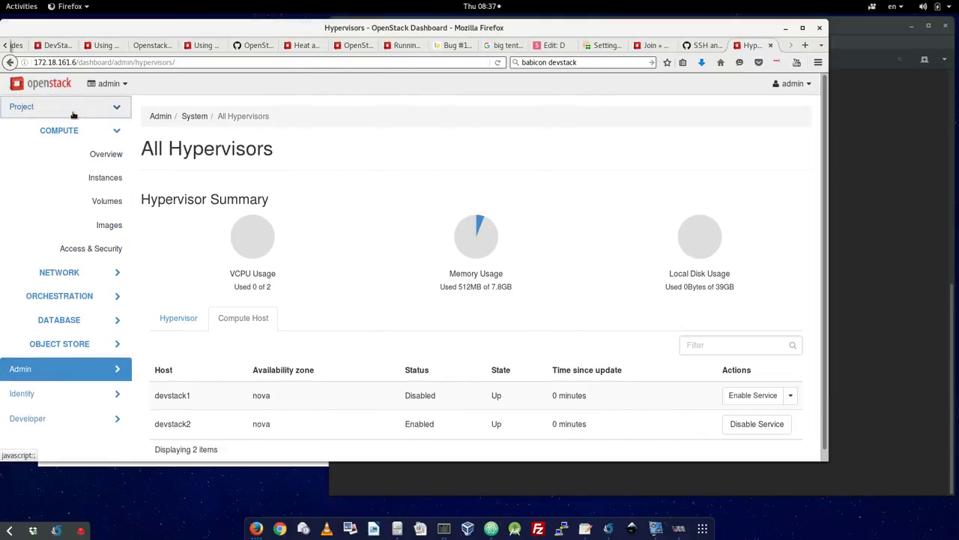
{"action": "left_click", "coordinate": [107, 178]}
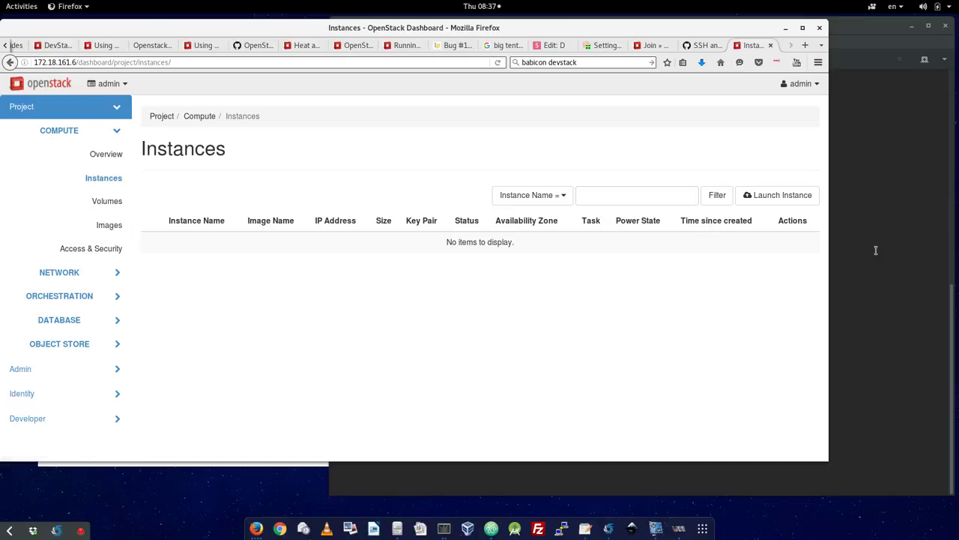
{"action": "left_click", "coordinate": [790, 201]}
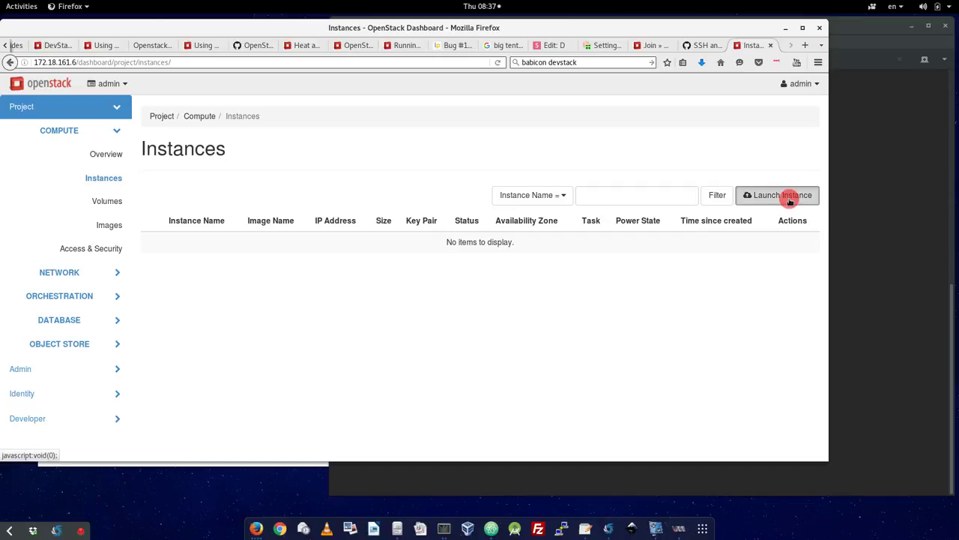
{"action": "left_click", "coordinate": [788, 197]}
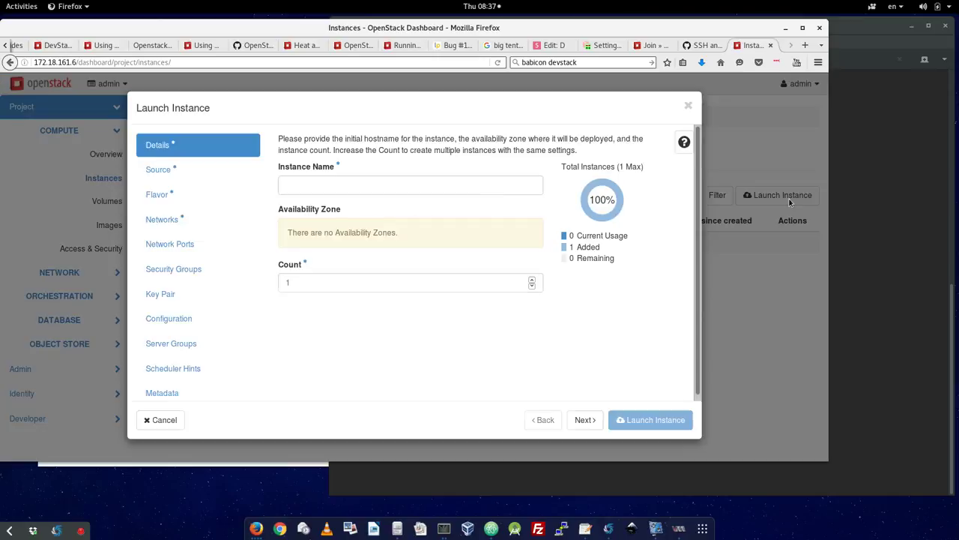
{"action": "left_click", "coordinate": [688, 106]}
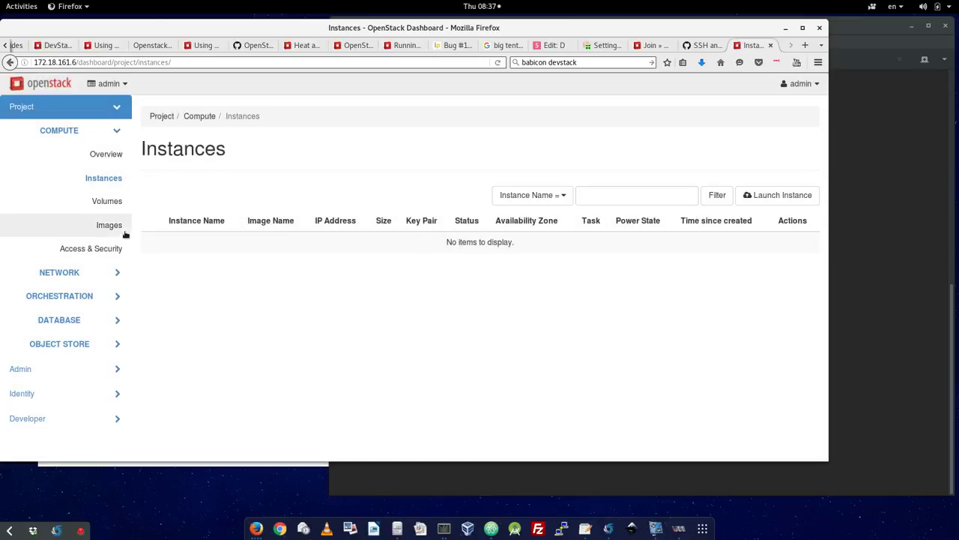
Step: Open the project's compute images page
{"action": "left_click", "coordinate": [114, 226]}
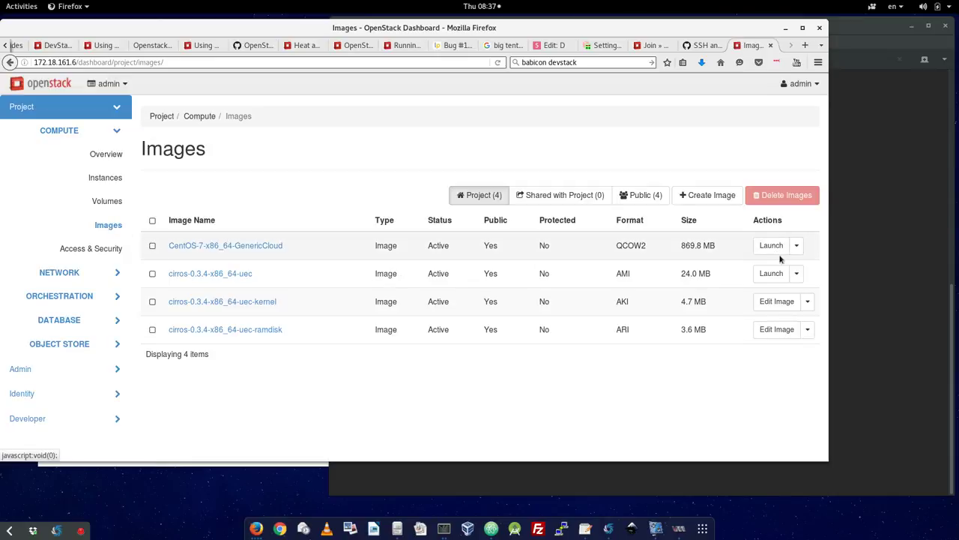
{"action": "left_click", "coordinate": [773, 249]}
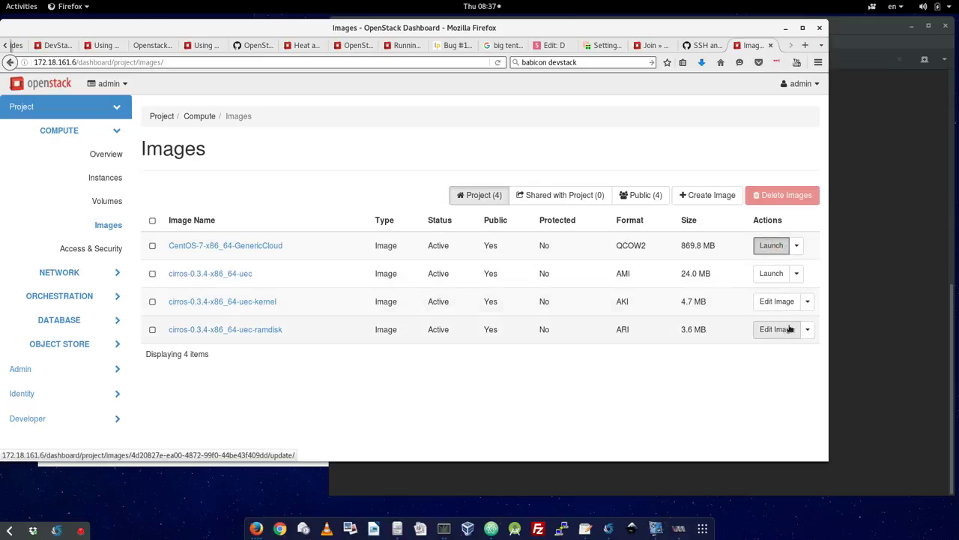
{"action": "left_click", "coordinate": [774, 274]}
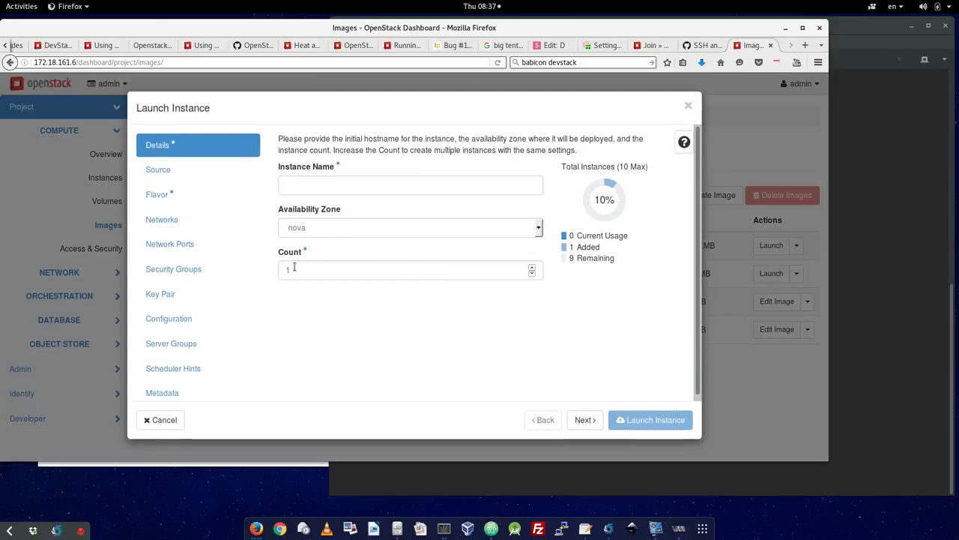
{"action": "left_click", "coordinate": [199, 170]}
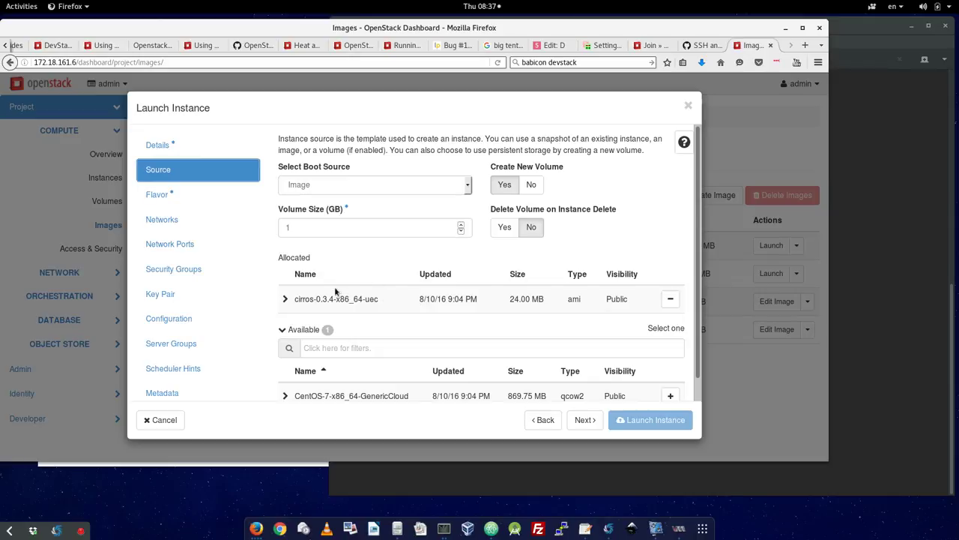
{"action": "left_click", "coordinate": [688, 105]}
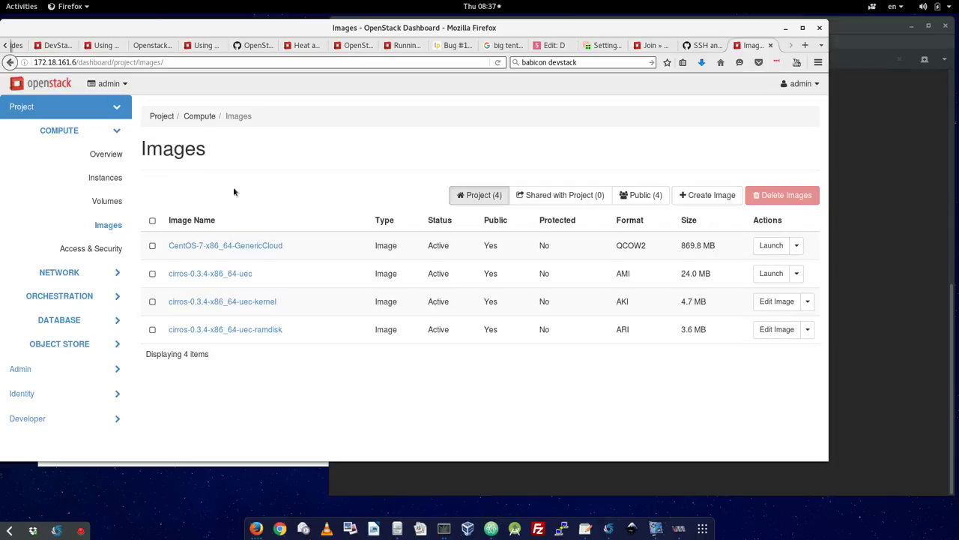
Step: Try to set up an instance from the instances page with image cirros-0.3.4-x86_64-uec and flavor cirros256, checking its network allocation
{"action": "left_click", "coordinate": [105, 177]}
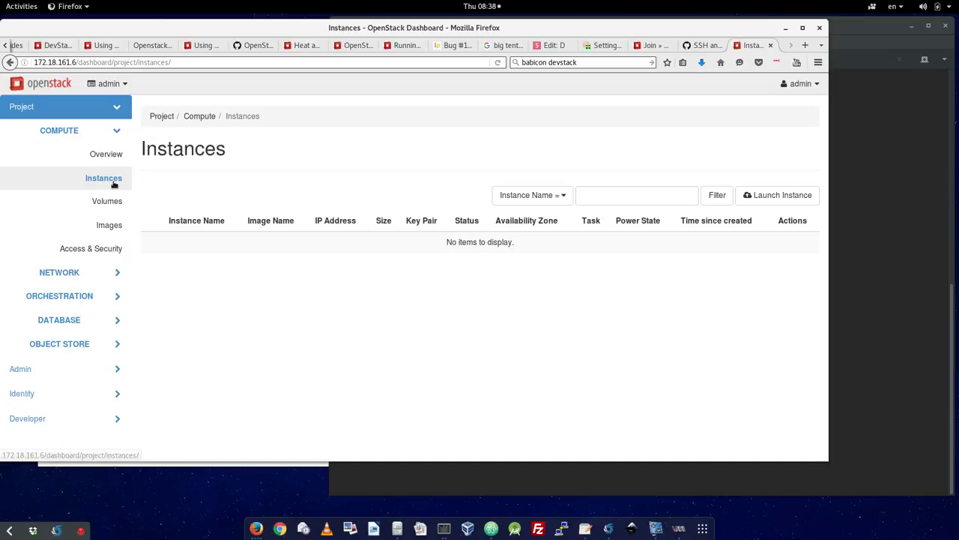
{"action": "left_click", "coordinate": [797, 196]}
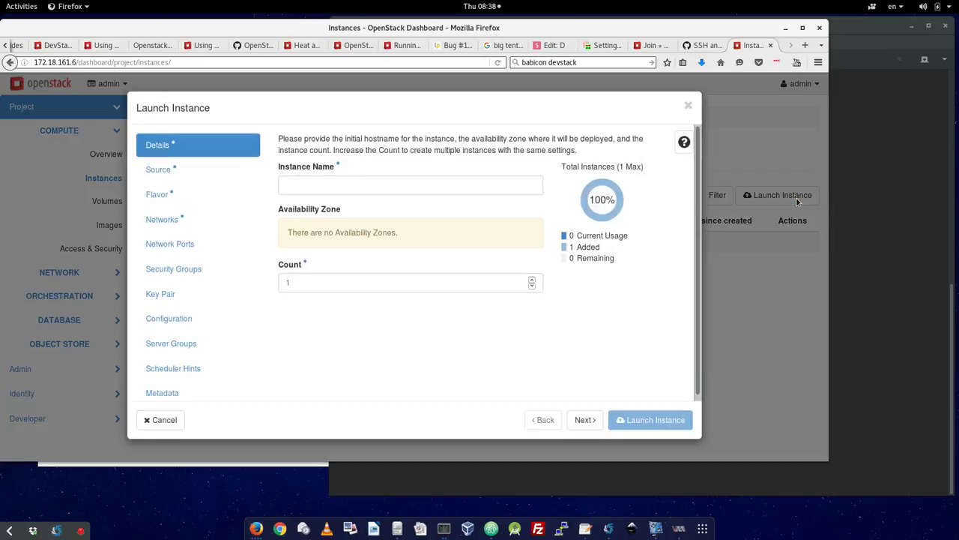
{"action": "left_click", "coordinate": [162, 175]}
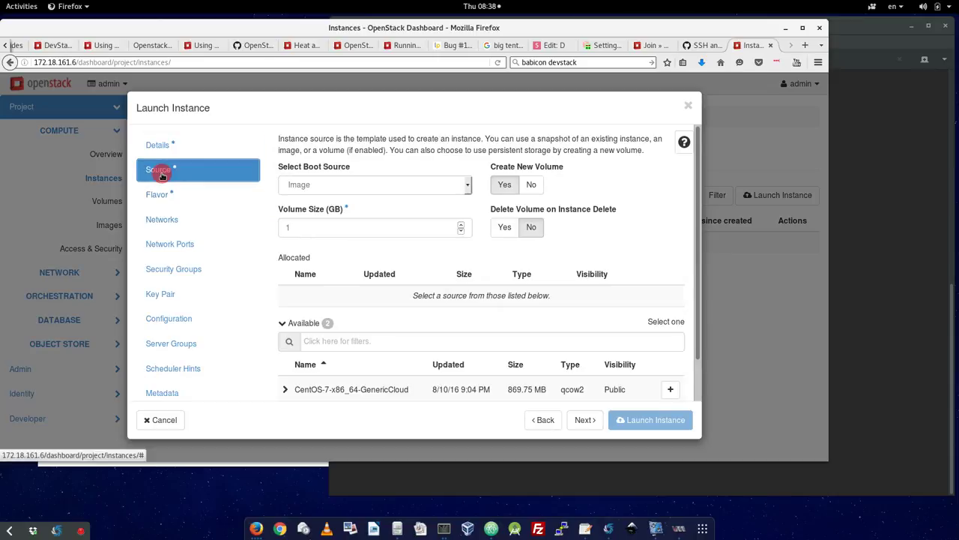
{"action": "scroll", "coordinate": [604, 330], "scroll_direction": "down", "scroll_amount": 1}
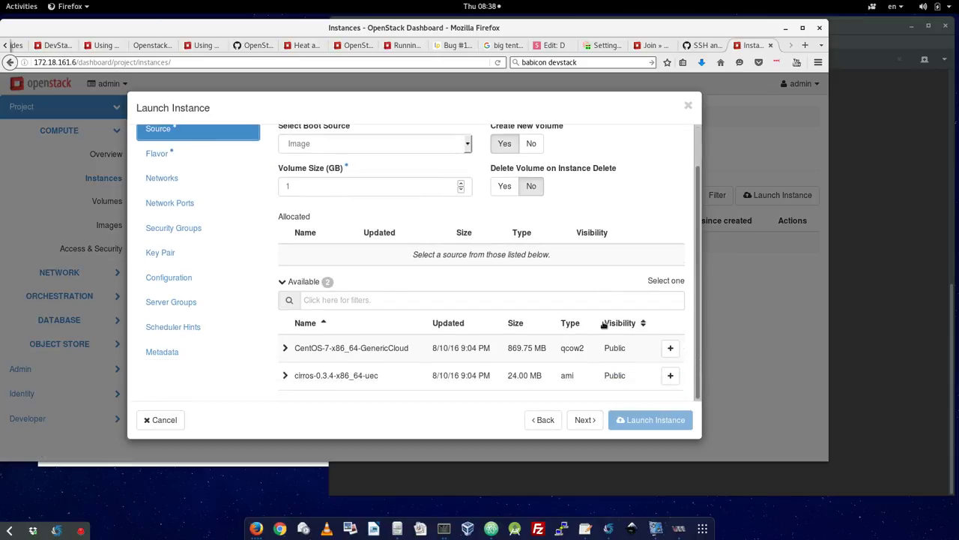
{"action": "left_click", "coordinate": [670, 376]}
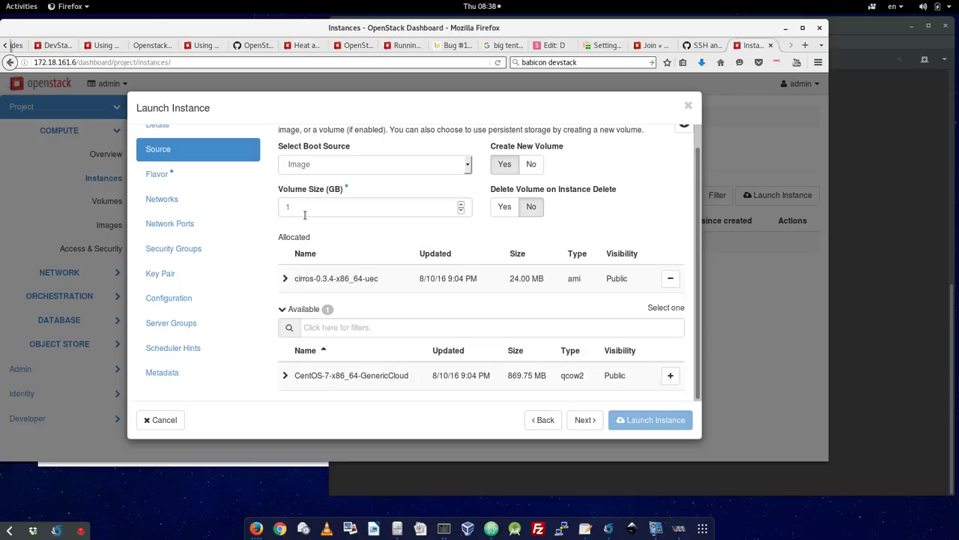
{"action": "left_click", "coordinate": [176, 182]}
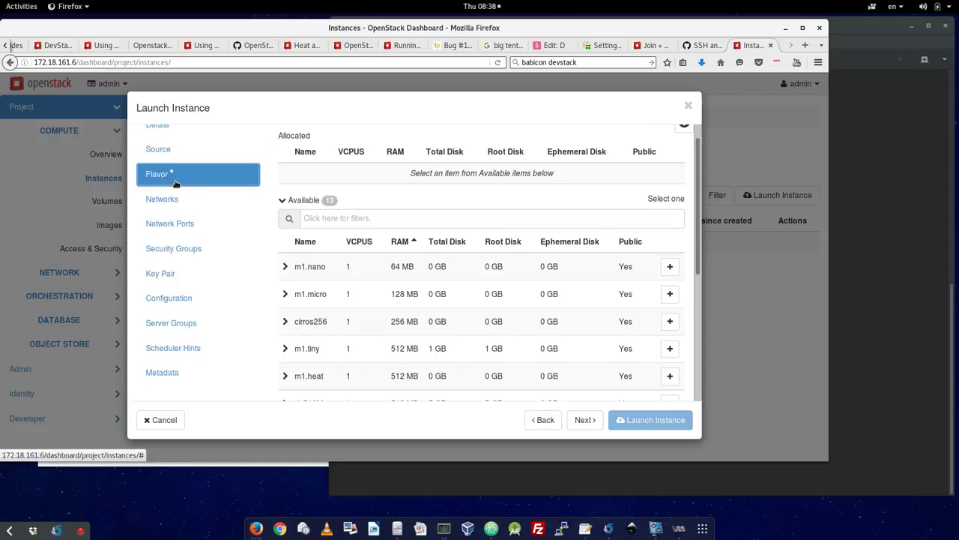
{"action": "left_click", "coordinate": [670, 321]}
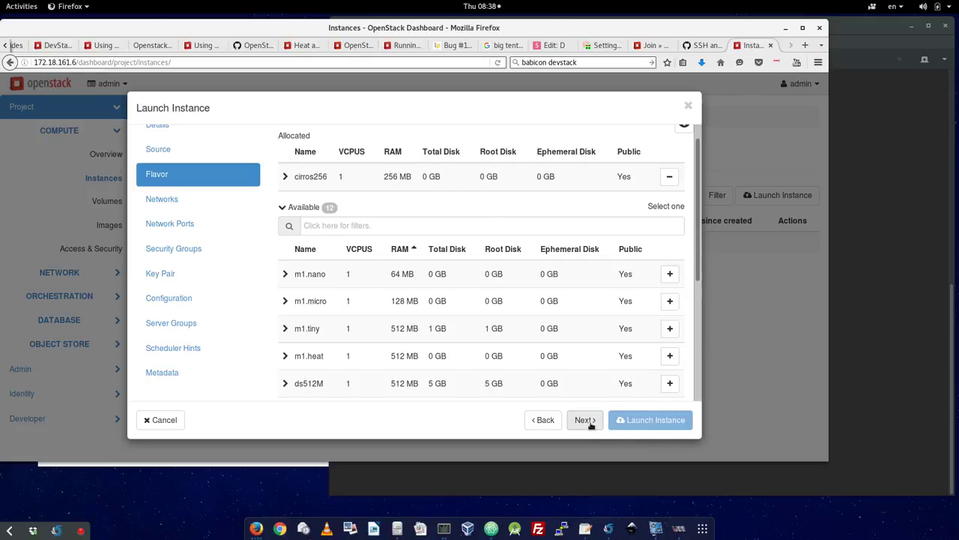
{"action": "left_click", "coordinate": [188, 212]}
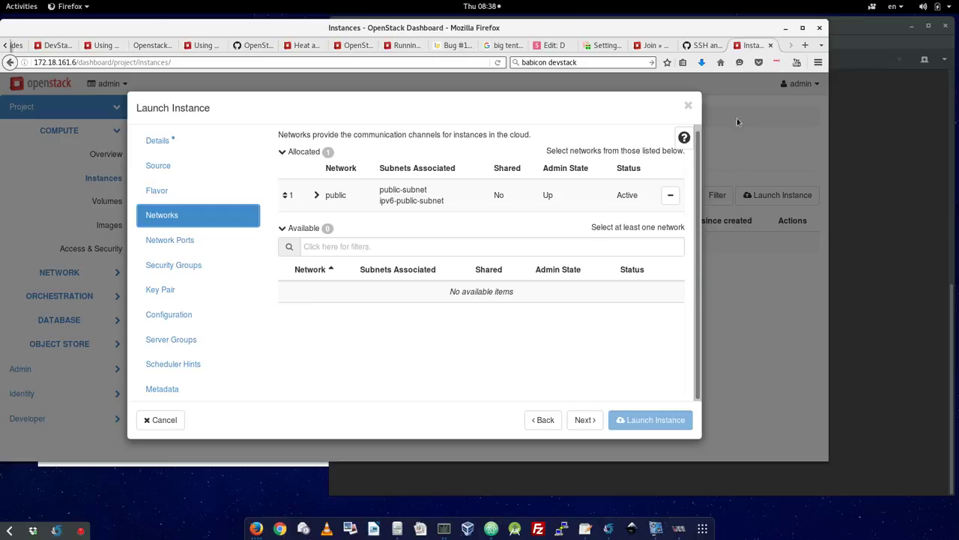
{"action": "left_click", "coordinate": [689, 106]}
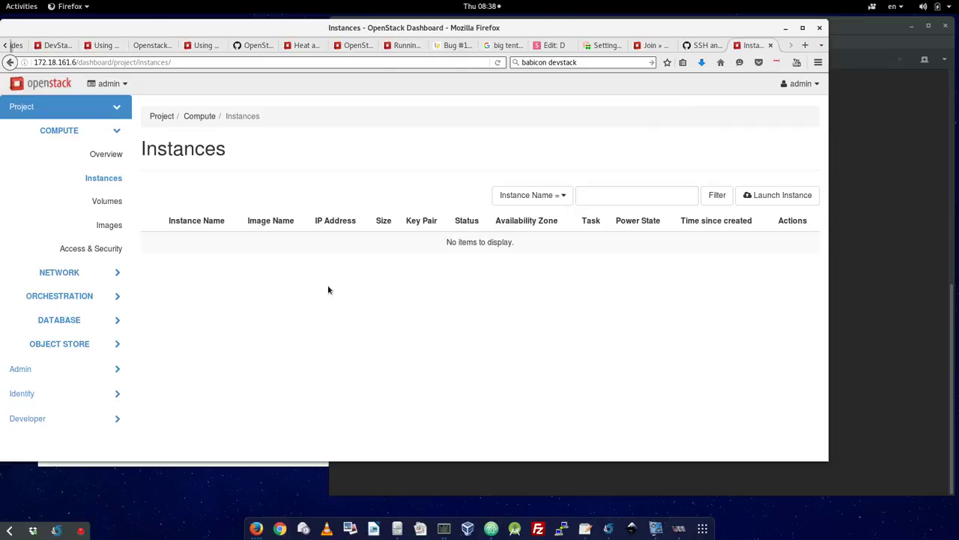
Step: Examine the project's network list and the network topology diagram
{"action": "left_click", "coordinate": [86, 279]}
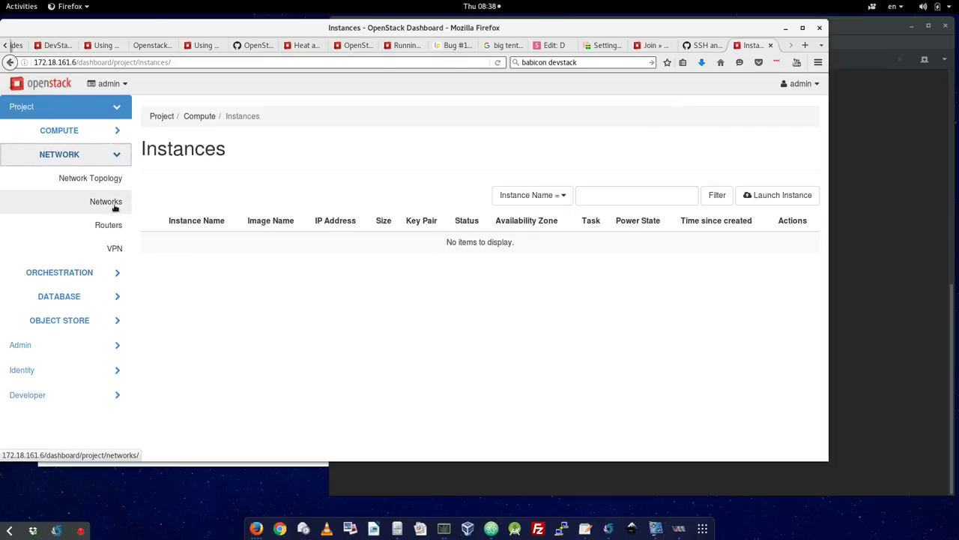
{"action": "left_click", "coordinate": [114, 206]}
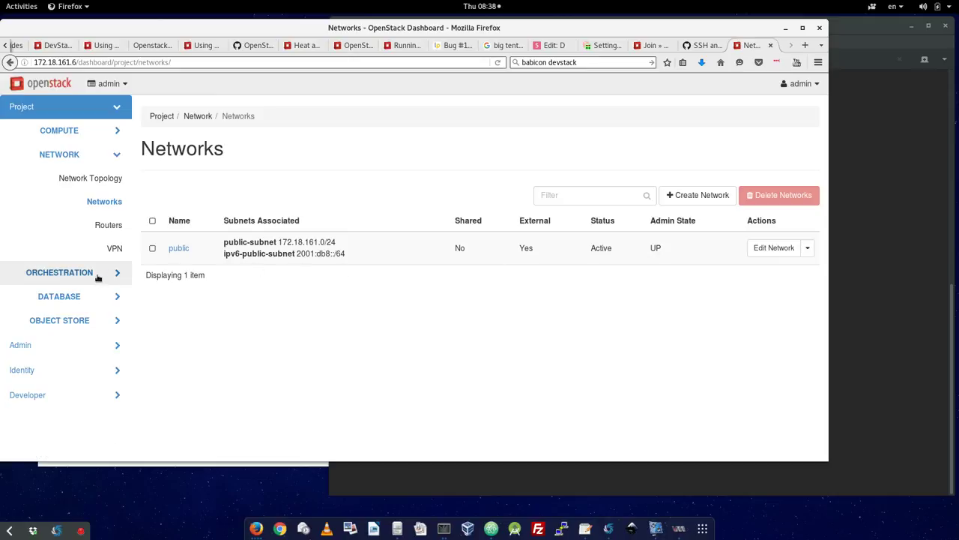
{"action": "left_click", "coordinate": [110, 184]}
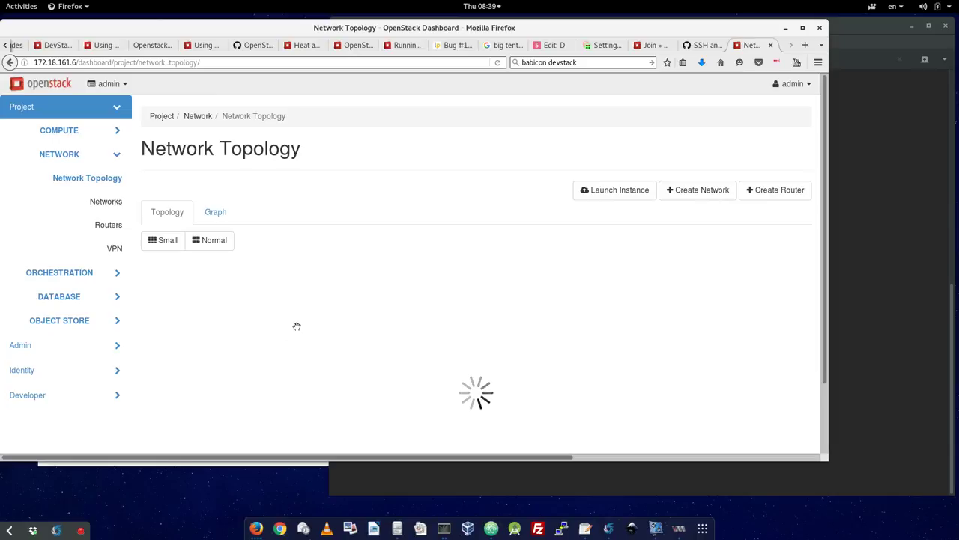
{"action": "scroll", "coordinate": [254, 352], "scroll_direction": "down", "scroll_amount": 2}
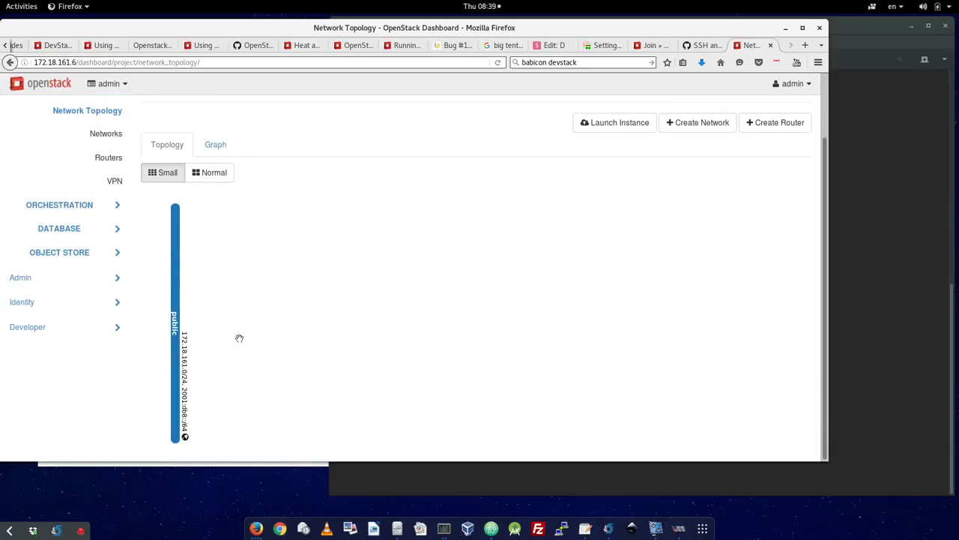
Step: Start a new network from the project's networks page and name it private
{"action": "left_click", "coordinate": [111, 134]}
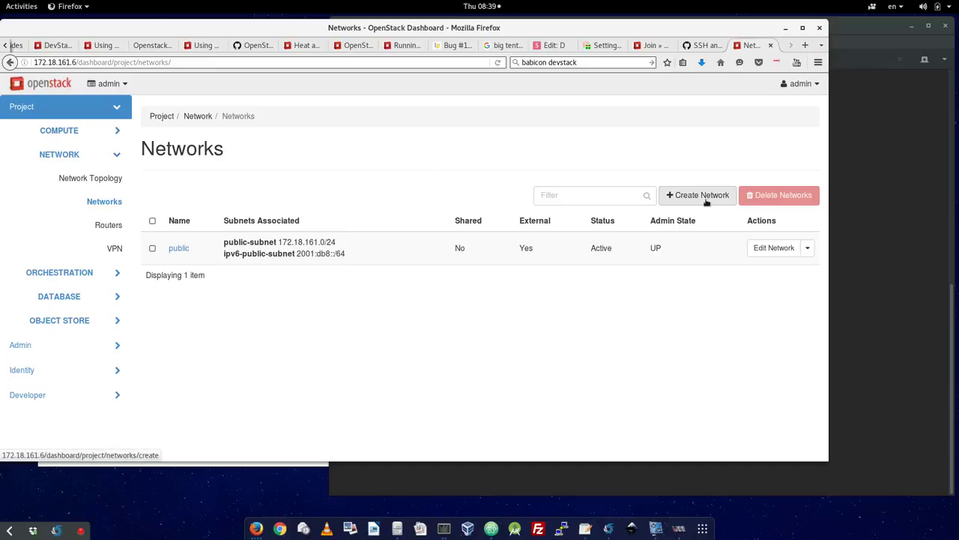
{"action": "left_click", "coordinate": [704, 198]}
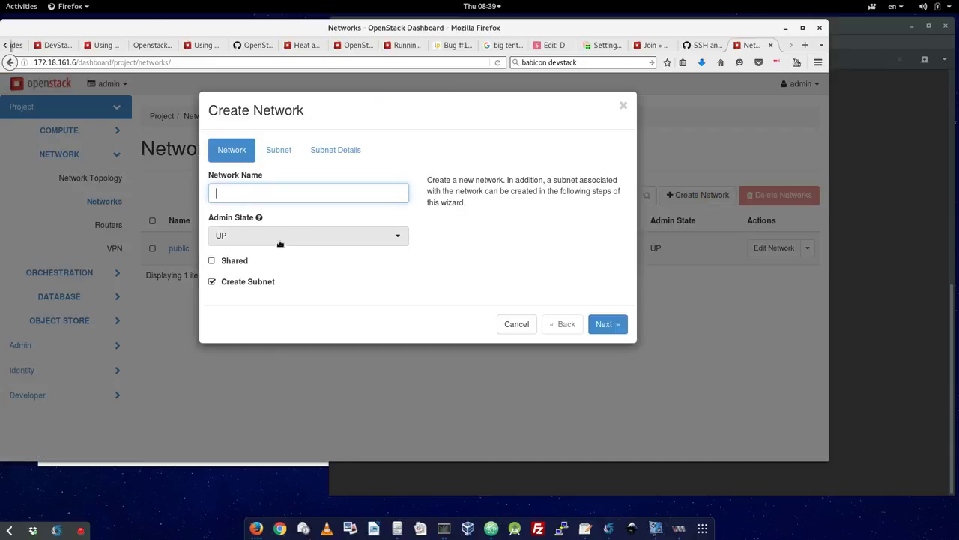
{"action": "type", "text": "priv"}
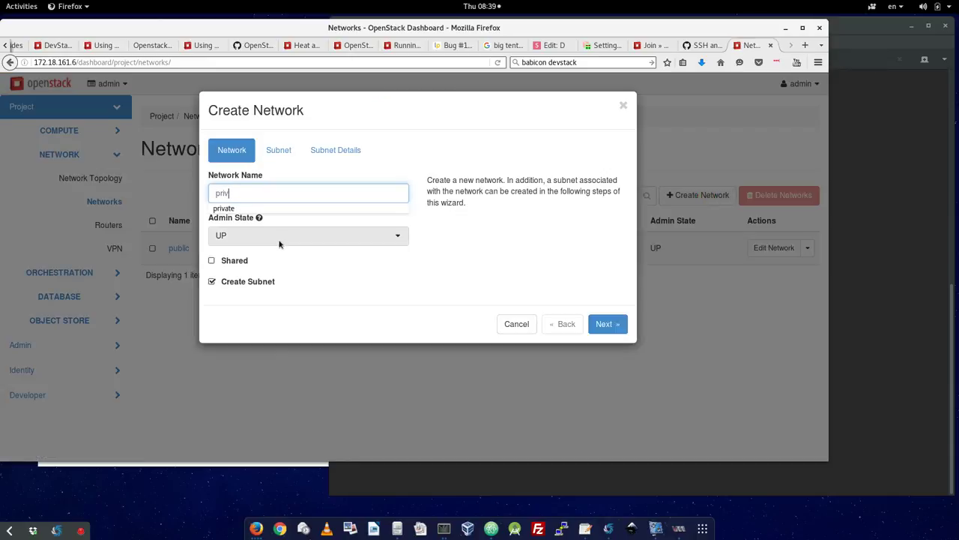
{"action": "type", "text": "ate"}
Step: Name the network's subnet private_subnet and give it the manually entered network address 10.0.0.0/24
{"action": "left_click", "coordinate": [278, 150]}
{"action": "left_click", "coordinate": [260, 192]}
{"action": "type", "text": "privat"}
{"action": "left_click", "coordinate": [258, 207]}
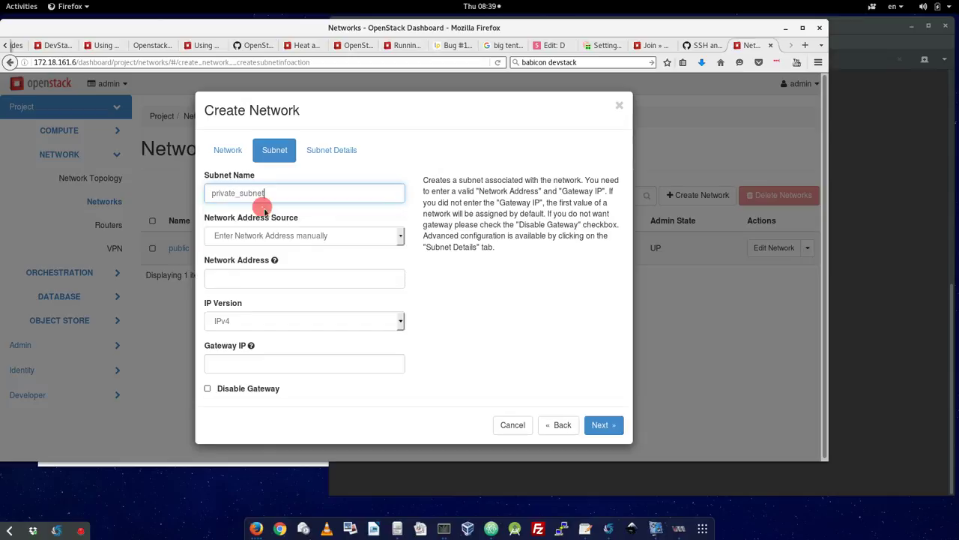
{"action": "left_click", "coordinate": [298, 278]}
{"action": "left_click", "coordinate": [341, 236]}
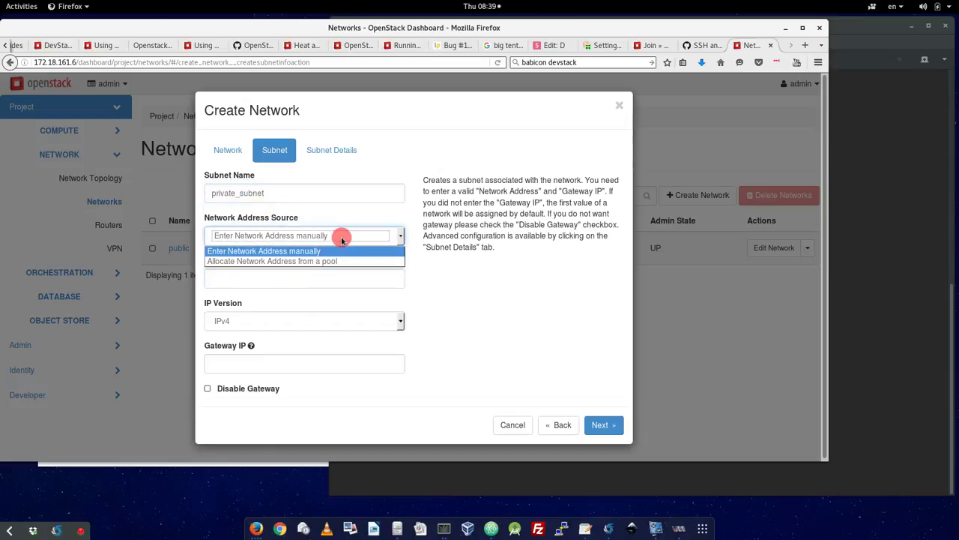
{"action": "left_click", "coordinate": [341, 239]}
{"action": "left_click", "coordinate": [284, 277]}
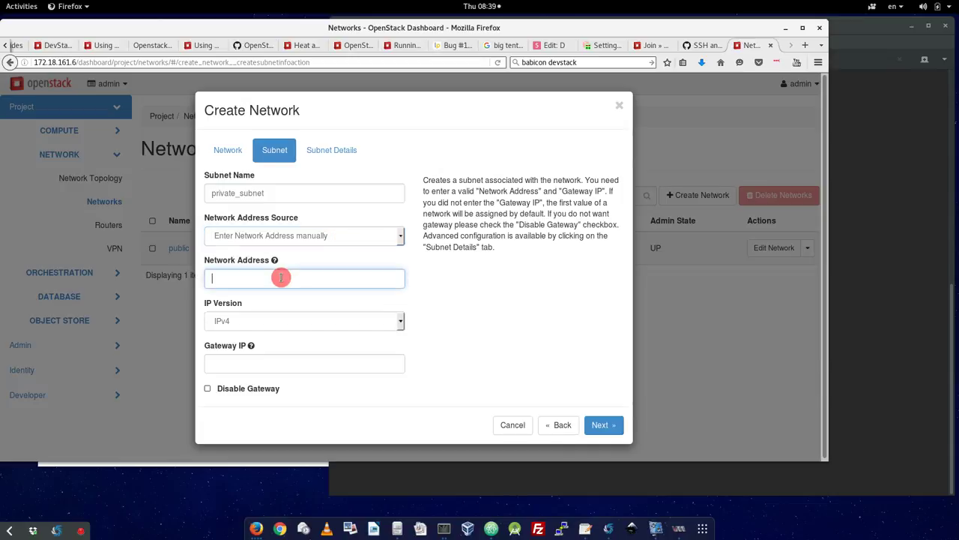
{"action": "type", "text": "19"}
{"action": "type", "text": "0.0.0.0/24"}
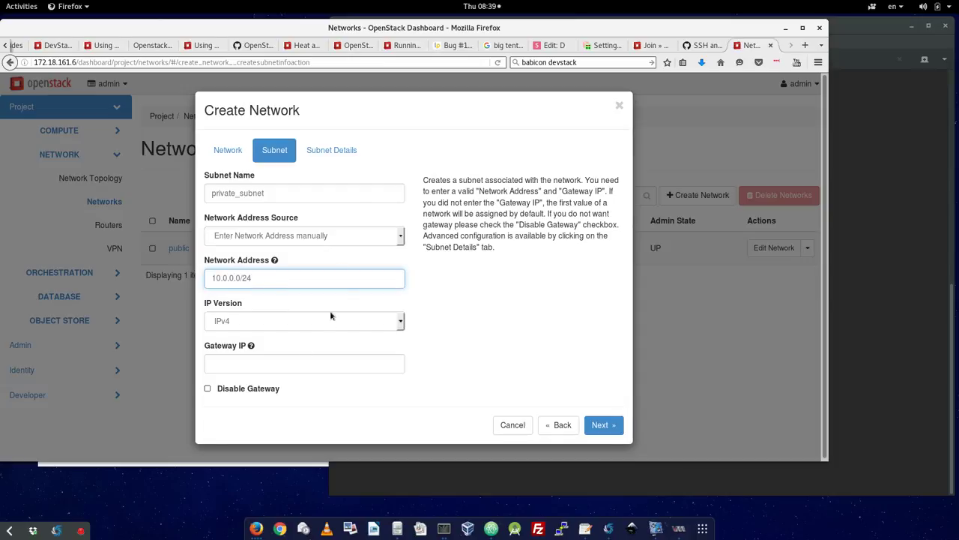
Step: Enter a DNS name server in the subnet details and create the network
{"action": "left_click", "coordinate": [341, 153]}
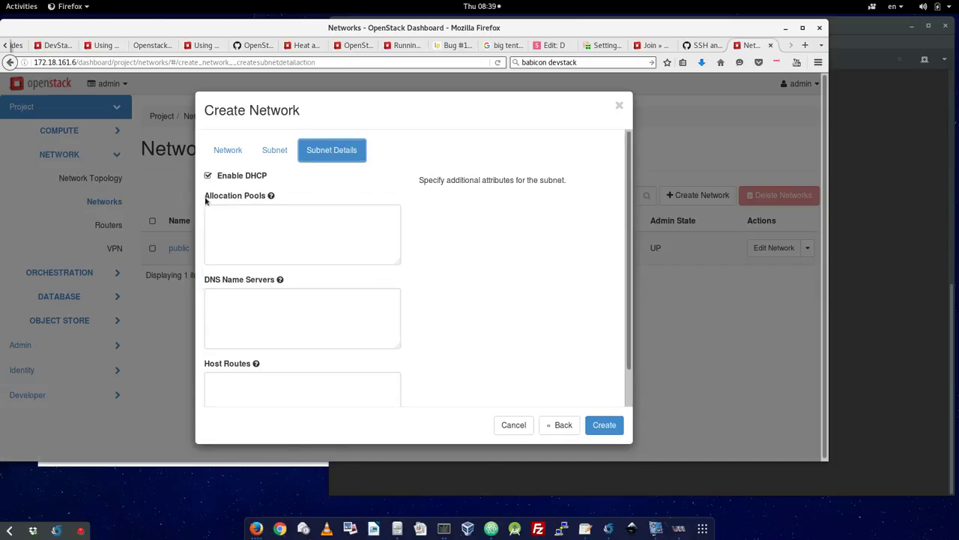
{"action": "left_click", "coordinate": [259, 307]}
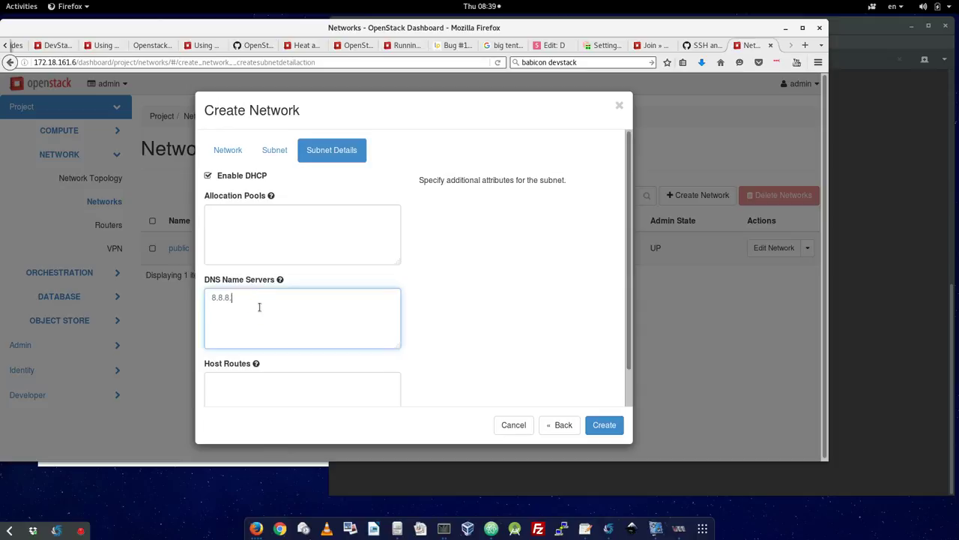
{"action": "left_click", "coordinate": [605, 425]}
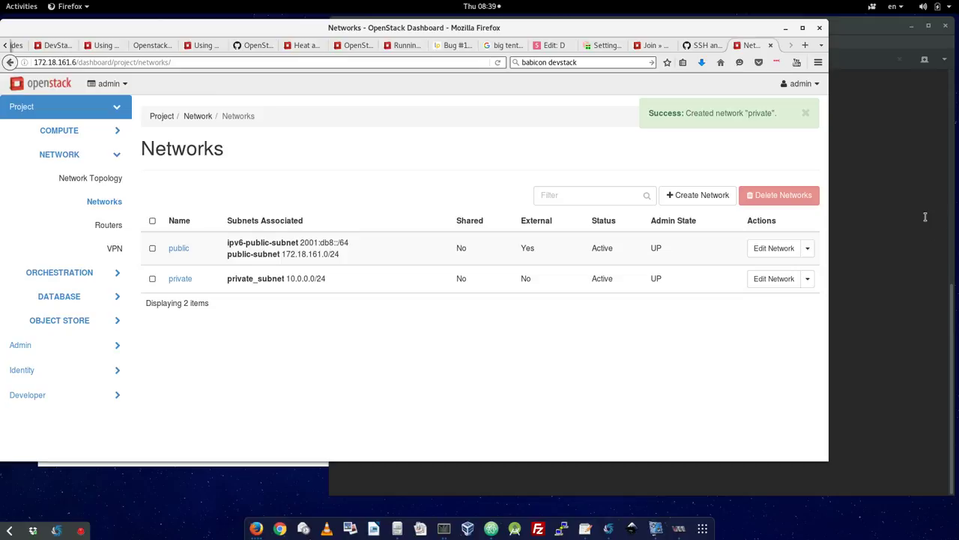
Step: Switch to the devstack1 terminal and try to list the networks with "openstack net list"
{"action": "left_click", "coordinate": [925, 217]}
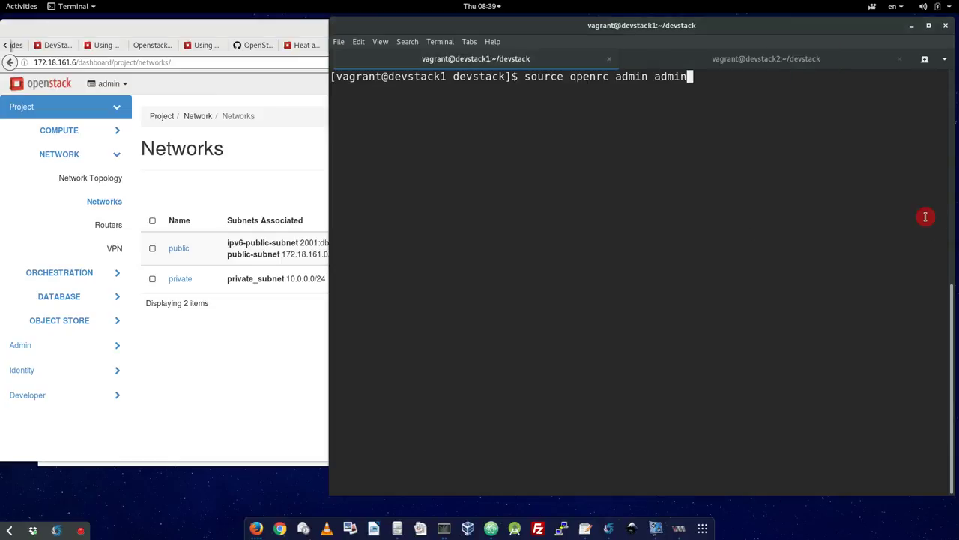
{"action": "key", "text": "Up"}
{"action": "key", "text": "BackSpace"}
{"action": "key", "text": "BackSpace"}
{"action": "key", "text": "BackSpace"}
{"action": "key", "text": "BackSpace"}
{"action": "key", "text": "BackSpace"}
{"action": "key", "text": "BackSpace"}
{"action": "key", "text": "BackSpace"}
{"action": "key", "text": "BackSpace"}
{"action": "key", "text": "BackSpace"}
{"action": "key", "text": "BackSpace"}
{"action": "type", "text": "net list"}
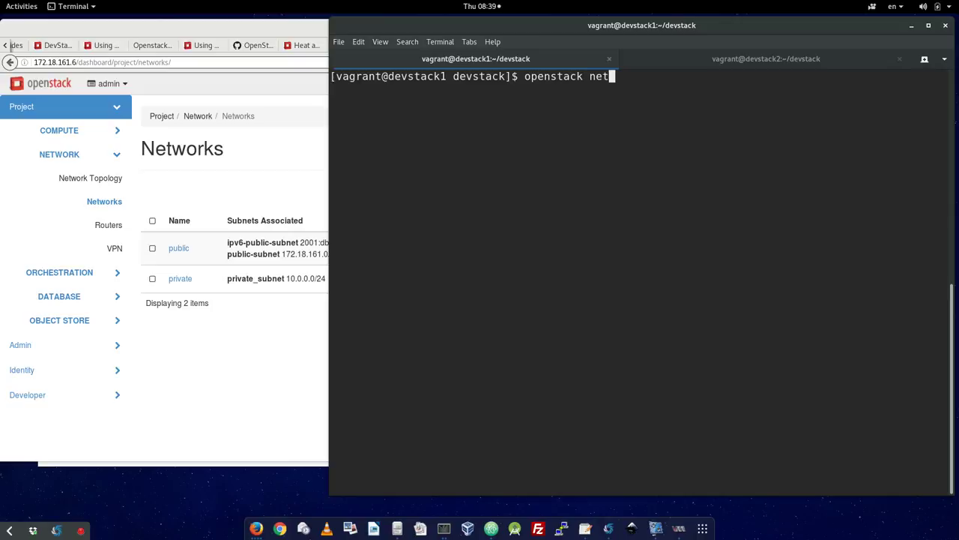
{"action": "key", "text": "Return"}
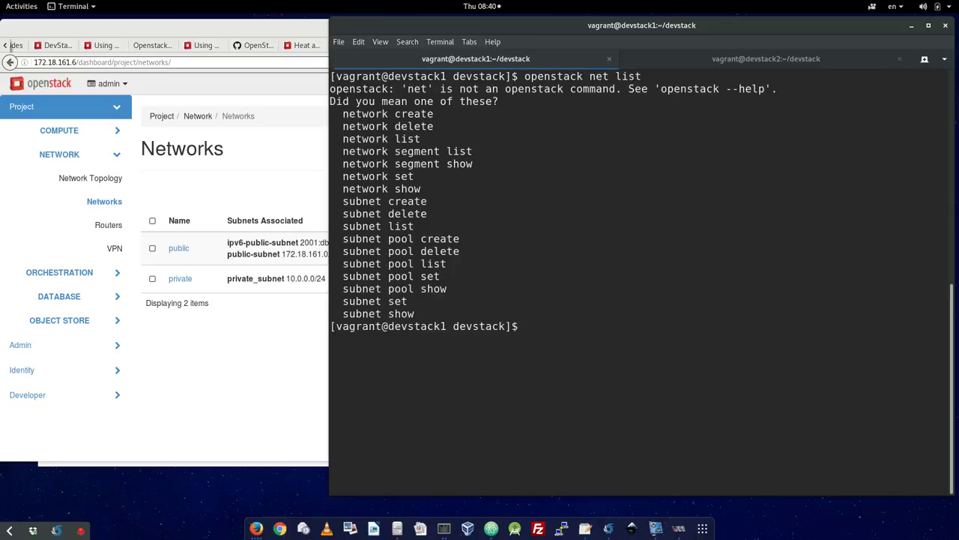
Step: Correct the recalled command to "openstack network list" and run it
{"action": "key", "text": "Up"}
{"action": "key", "text": "Left"}
{"action": "key", "text": "Left"}
{"action": "key", "text": "Left"}
{"action": "key", "text": "Left"}
{"action": "key", "text": "Left"}
{"action": "type", "text": "woek"}
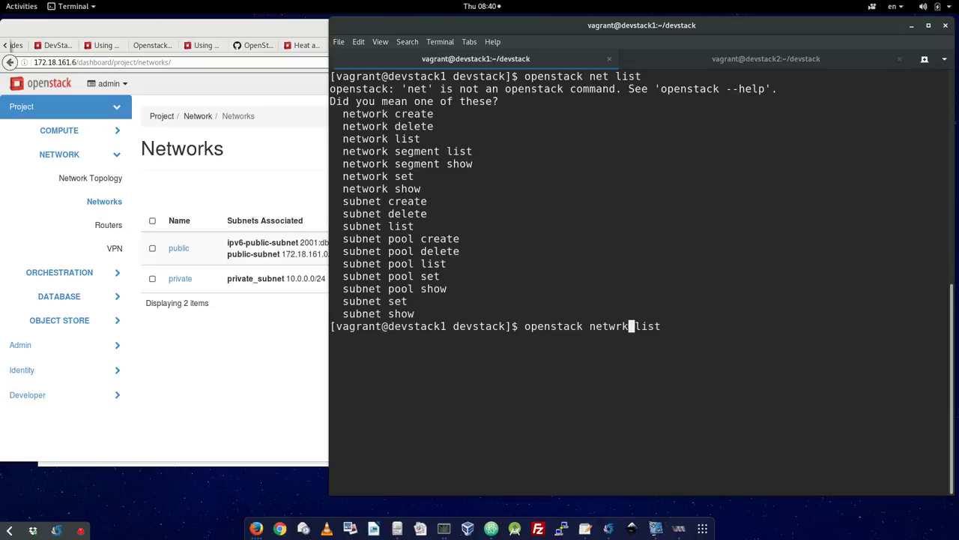
{"action": "key", "text": "BackSpace"}
{"action": "key", "text": "BackSpace"}
{"action": "type", "text": "rk"}
{"action": "key", "text": "Return"}
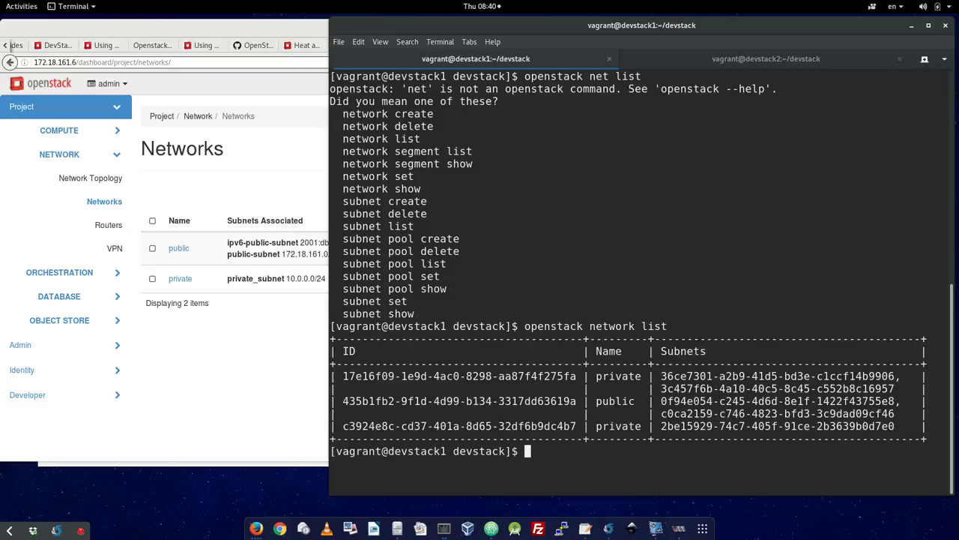
Step: Highlight the first private network's name in the terminal output and switch to the dashboard's network list to compare them
{"action": "double_click", "coordinate": [626, 377]}
{"action": "left_click", "coordinate": [262, 332]}
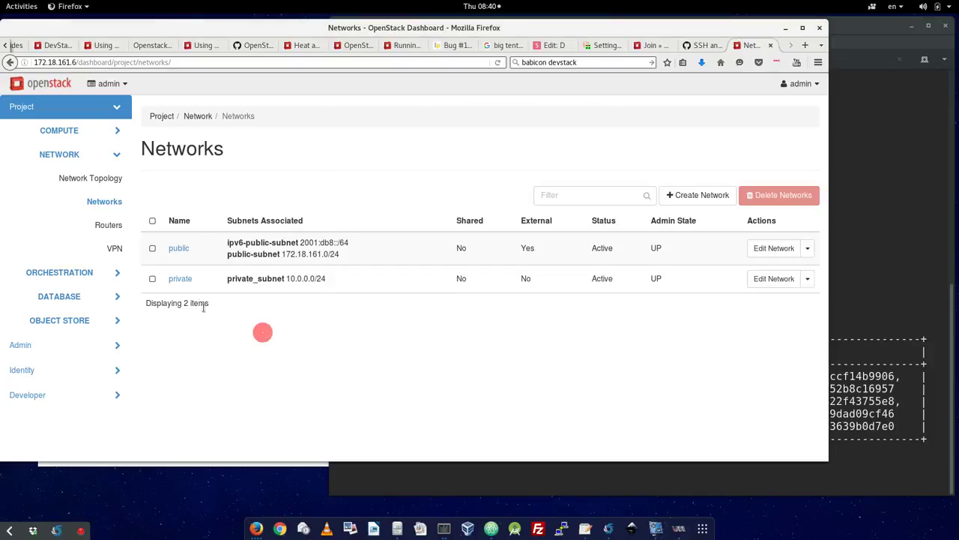
Step: Switch to the devstack1 terminal, change the recalled network listing command to "openstack subnet list" and run it
{"action": "left_click", "coordinate": [888, 175]}
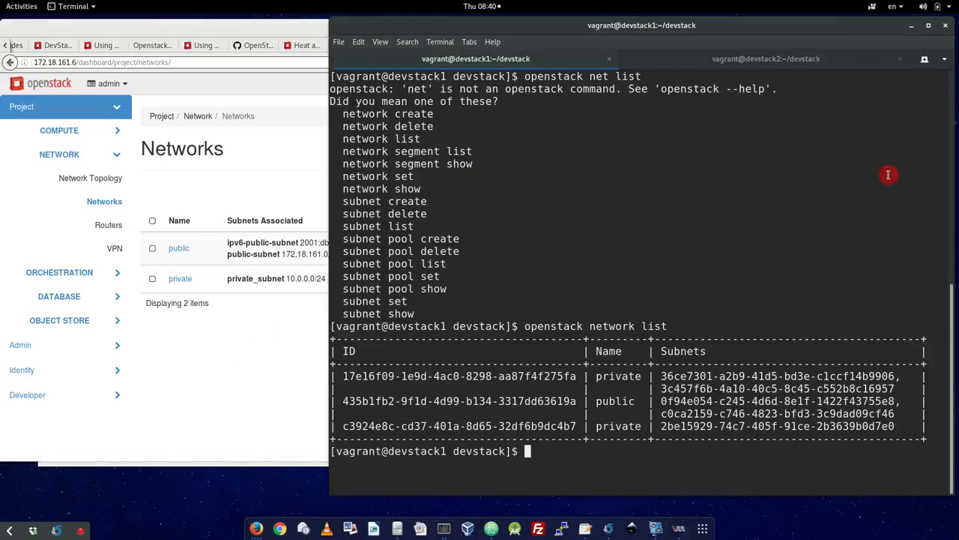
{"action": "key", "text": "Up"}
{"action": "key", "text": "Left"}
{"action": "key", "text": "Left"}
{"action": "key", "text": "Left"}
{"action": "key", "text": "Left"}
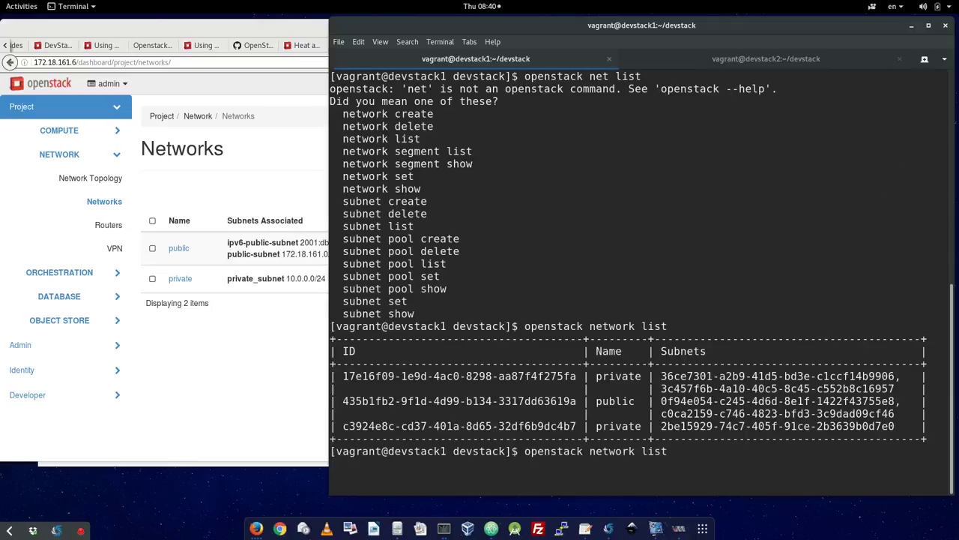
{"action": "key", "text": "BackSpace"}
{"action": "key", "text": "BackSpace"}
{"action": "key", "text": "BackSpace"}
{"action": "key", "text": "BackSpace"}
{"action": "key", "text": "BackSpace"}
{"action": "key", "text": "BackSpace"}
{"action": "key", "text": "BackSpace"}
{"action": "key", "text": "BackSpace"}
{"action": "type", "text": "subnet"}
{"action": "key", "text": "Return"}
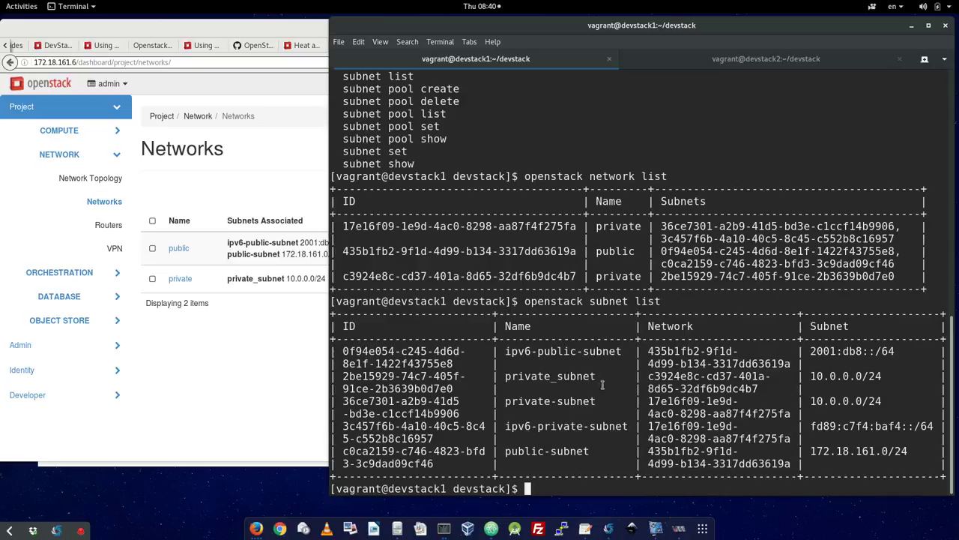
Step: Highlight the private-subnet name in the terminal output and open the private network's private_subnet details in the dashboard
{"action": "left_click_drag", "start_coordinate": [603, 401], "coordinate": [505, 405]}
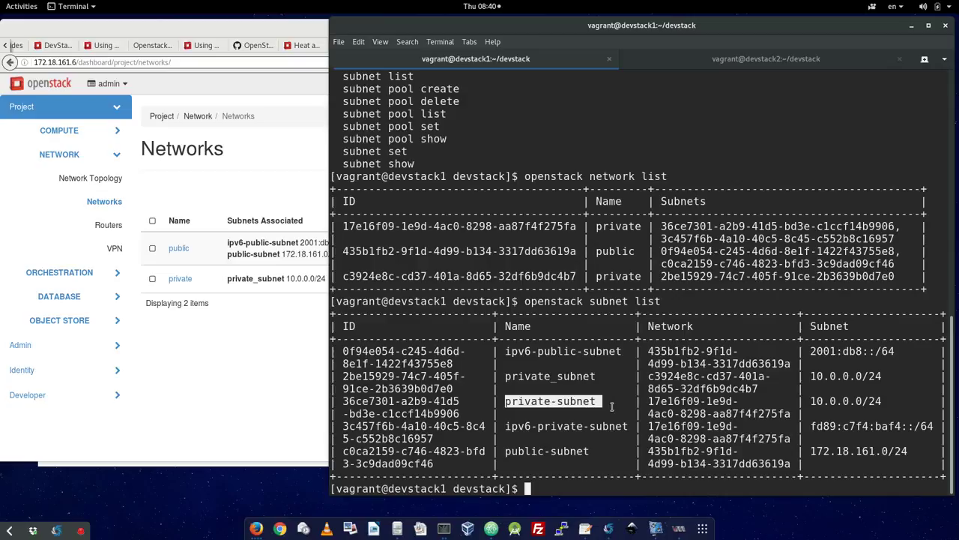
{"action": "left_click", "coordinate": [183, 283]}
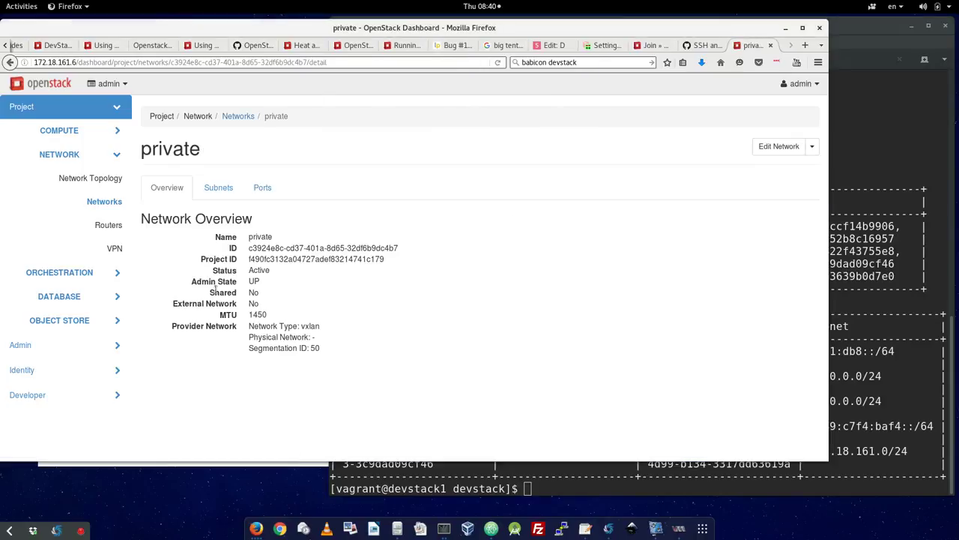
{"action": "left_click", "coordinate": [217, 188]}
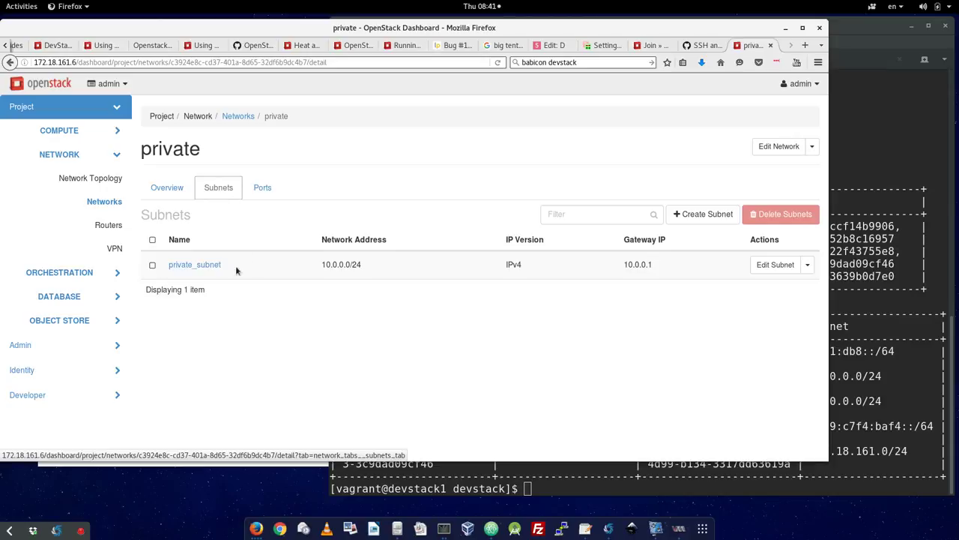
{"action": "left_click", "coordinate": [211, 267]}
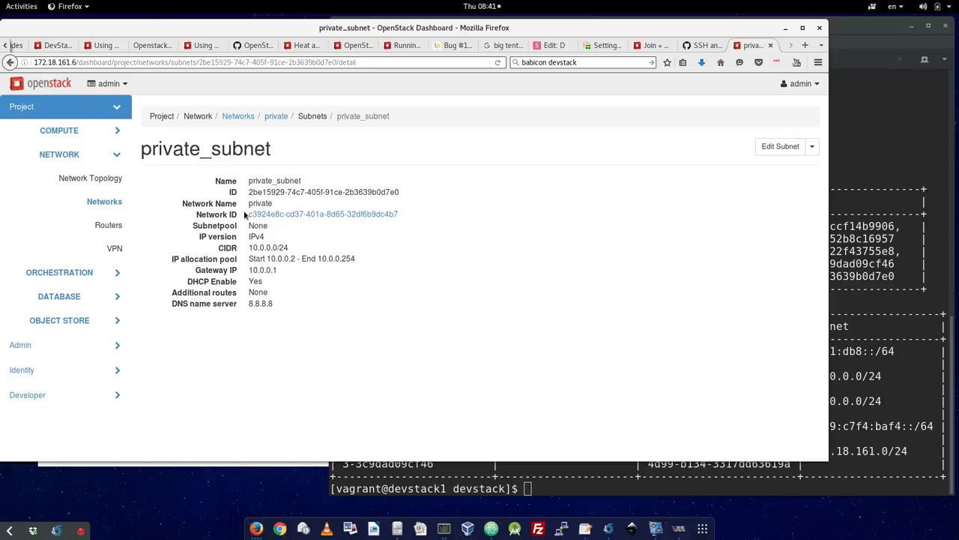
Step: Highlight private_subnet's ID and network ID in the dashboard and its matching entry in the terminal's subnet list to compare them
{"action": "left_click_drag", "start_coordinate": [248, 191], "coordinate": [413, 195]}
{"action": "left_click_drag", "start_coordinate": [248, 215], "coordinate": [401, 218]}
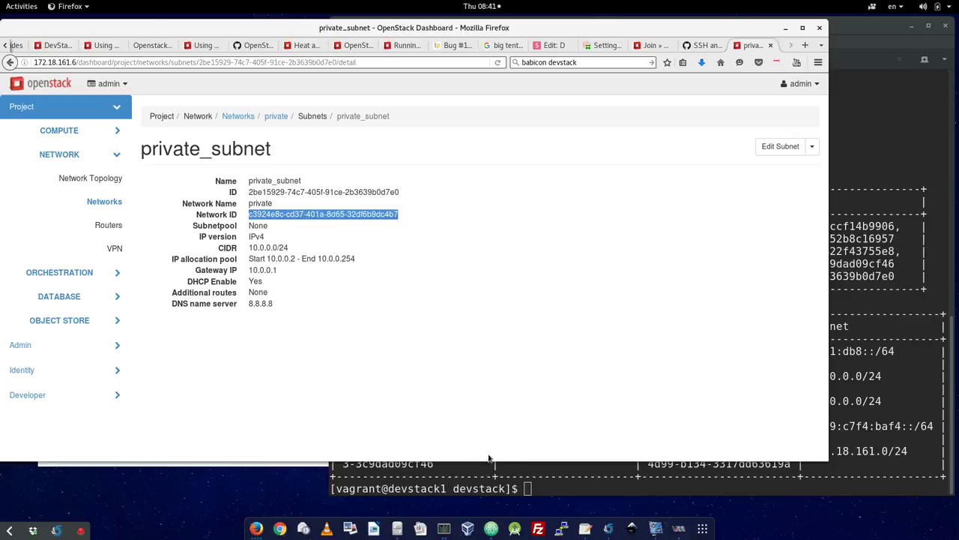
{"action": "left_click", "coordinate": [538, 481]}
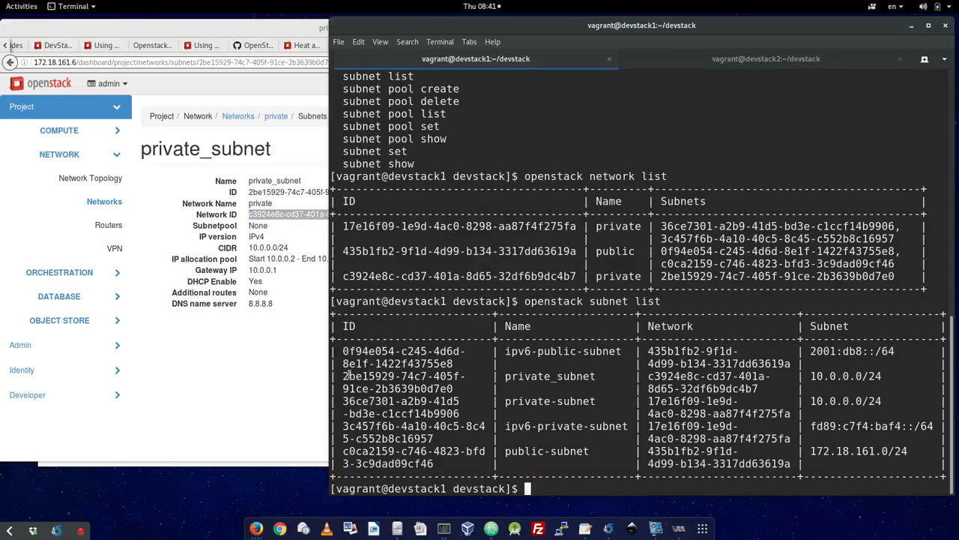
{"action": "left_click_drag", "start_coordinate": [343, 377], "coordinate": [466, 389]}
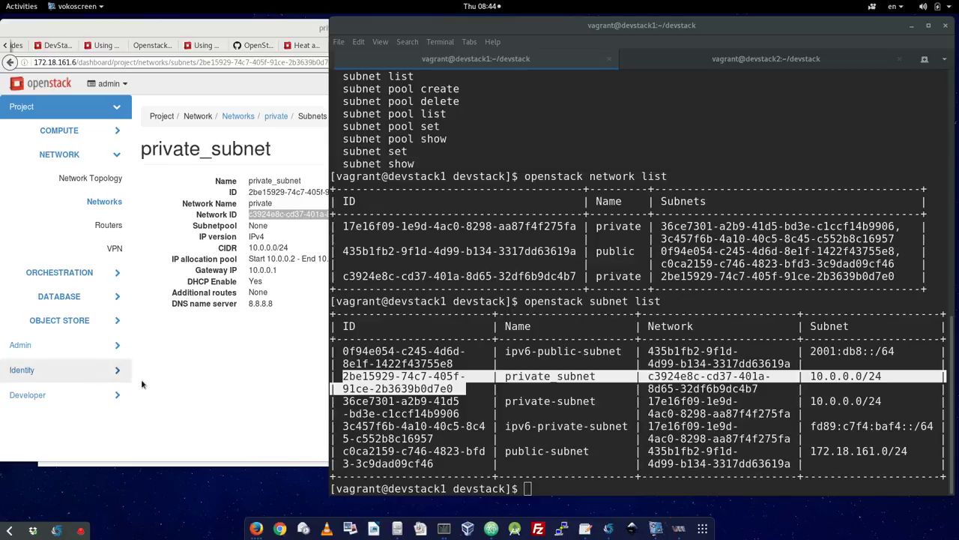
Step: Return to the dashboard and create a router named router1 without choosing an external network
{"action": "left_click", "coordinate": [236, 366]}
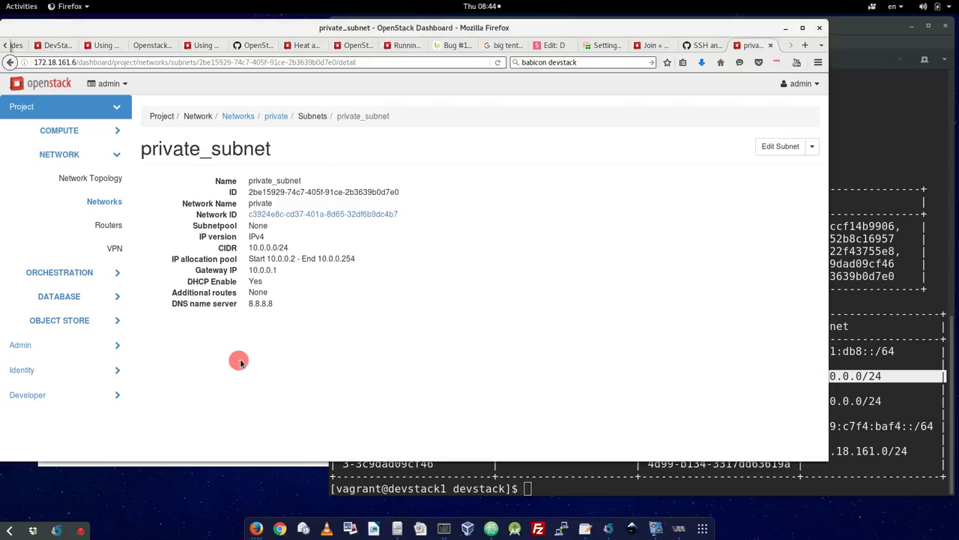
{"action": "left_click", "coordinate": [104, 226]}
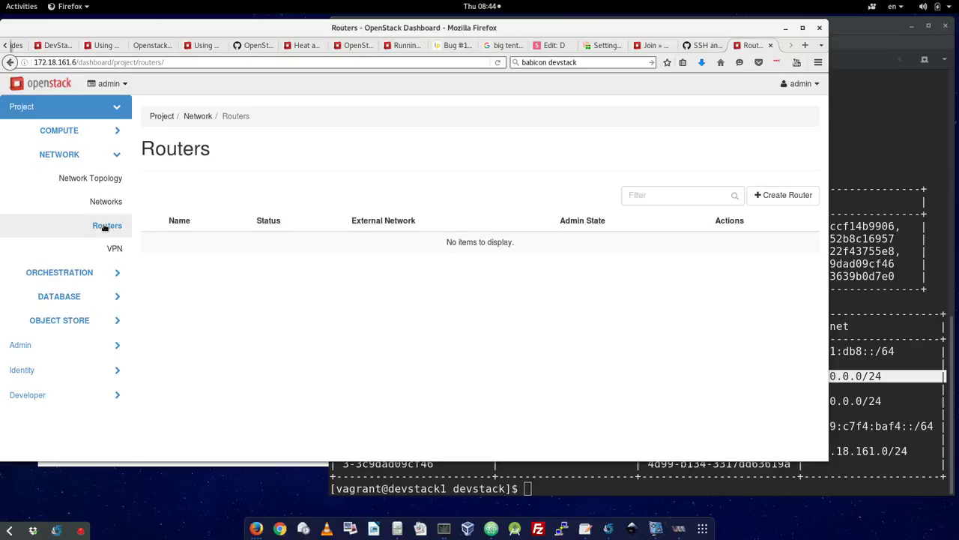
{"action": "left_click", "coordinate": [783, 195]}
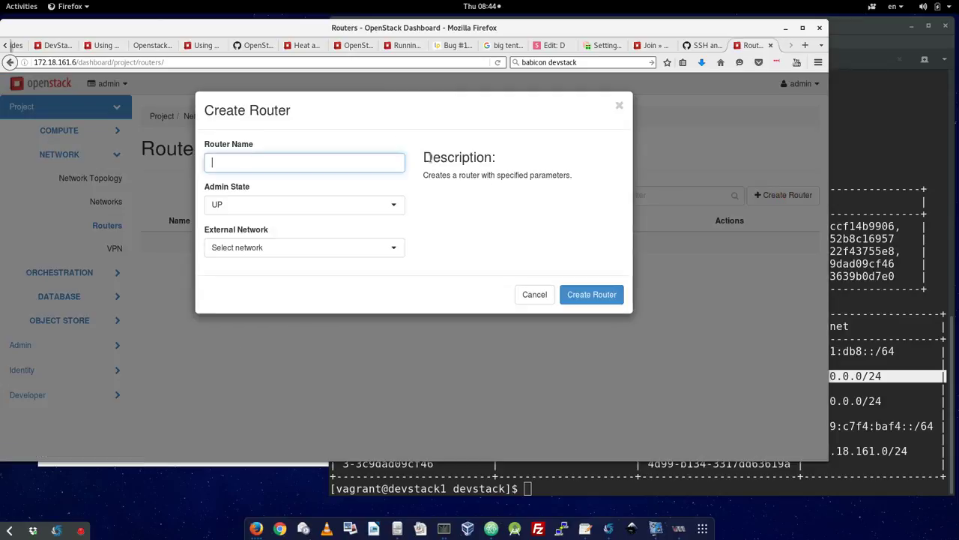
{"action": "type", "text": "rou"}
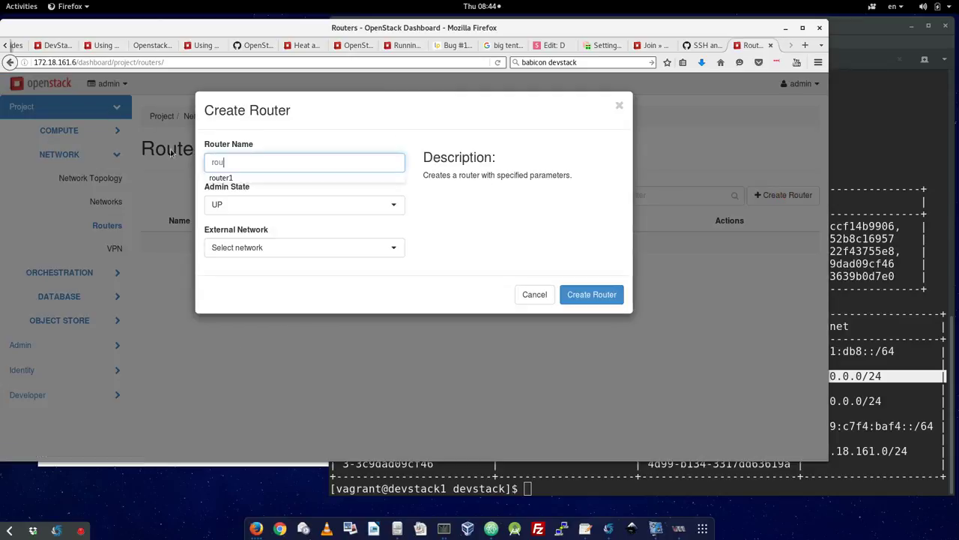
{"action": "left_click", "coordinate": [242, 177]}
{"action": "left_click", "coordinate": [589, 300]}
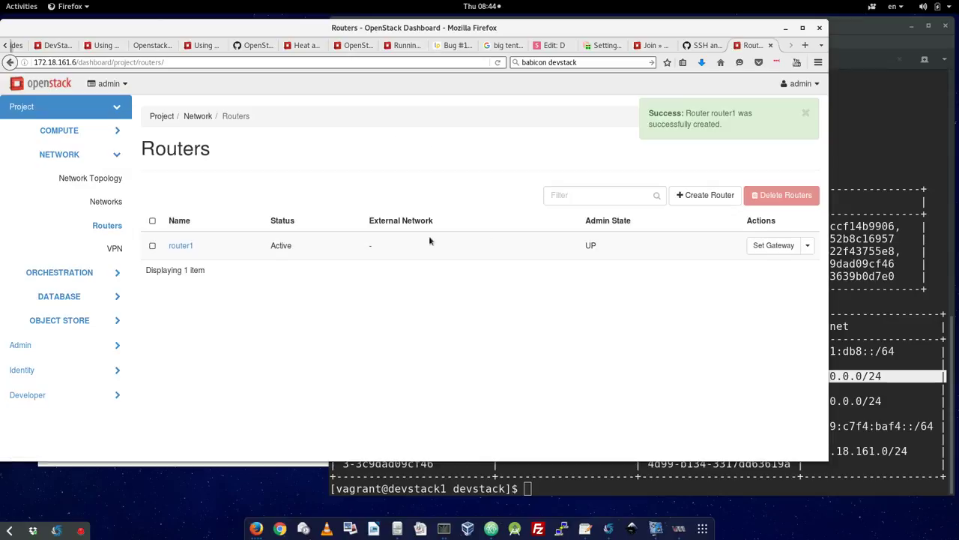
Step: Review router1's overview and the project's networks, and return to the router list
{"action": "left_click", "coordinate": [187, 247]}
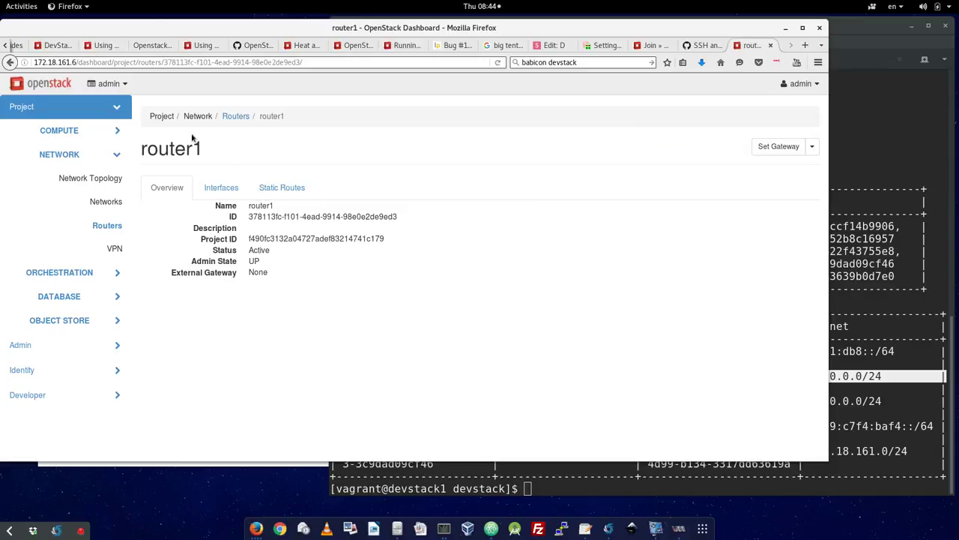
{"action": "left_click", "coordinate": [105, 204]}
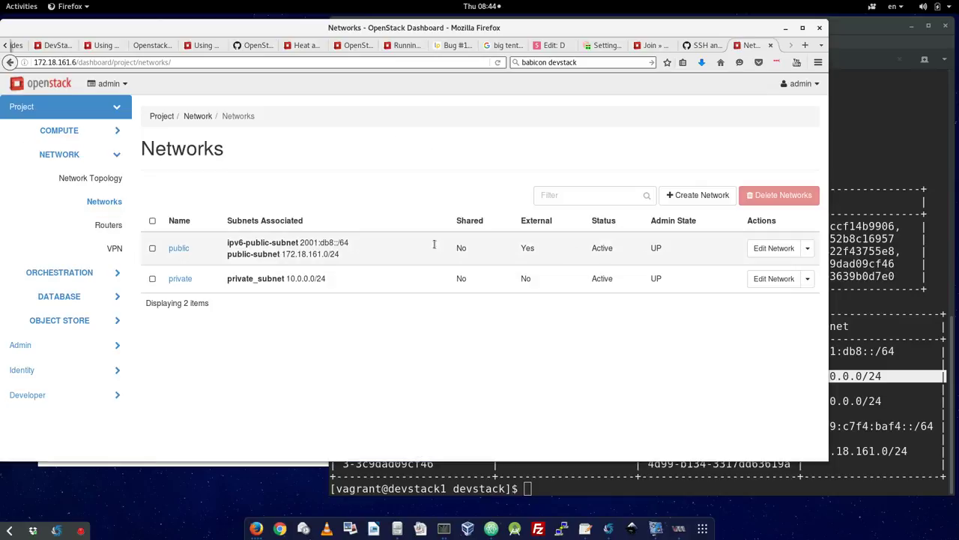
{"action": "left_click", "coordinate": [120, 228]}
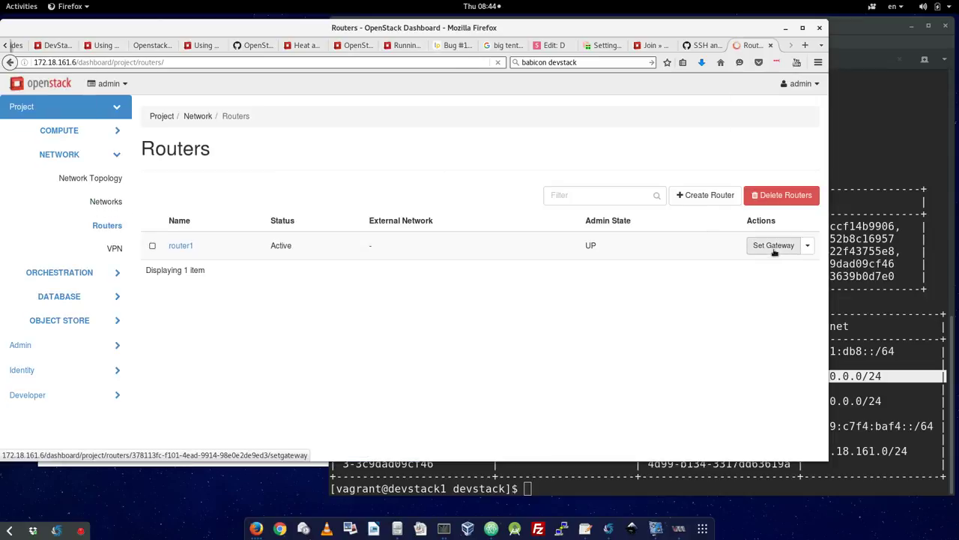
Step: Set the gateway of router1 to the public external network
{"action": "left_click", "coordinate": [775, 250]}
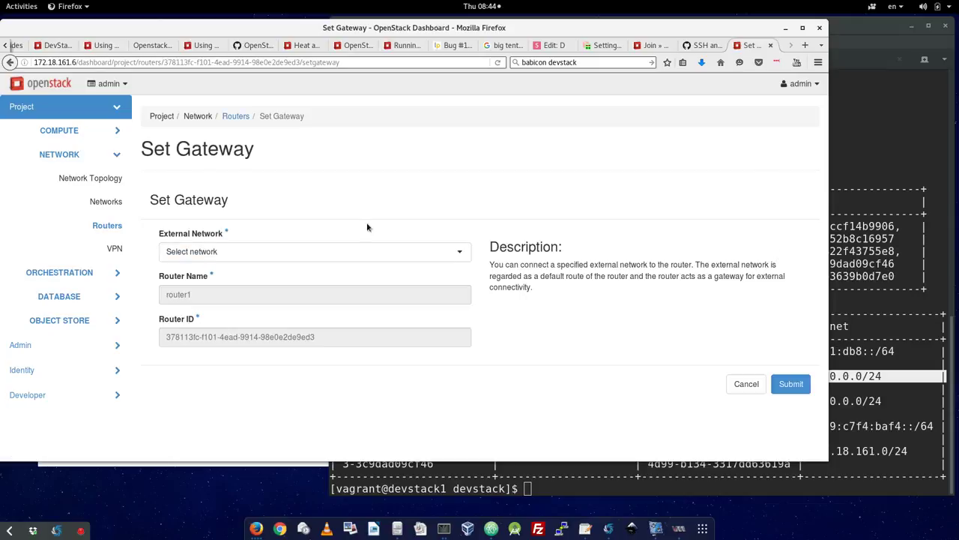
{"action": "left_click", "coordinate": [274, 249]}
{"action": "left_click", "coordinate": [223, 286]}
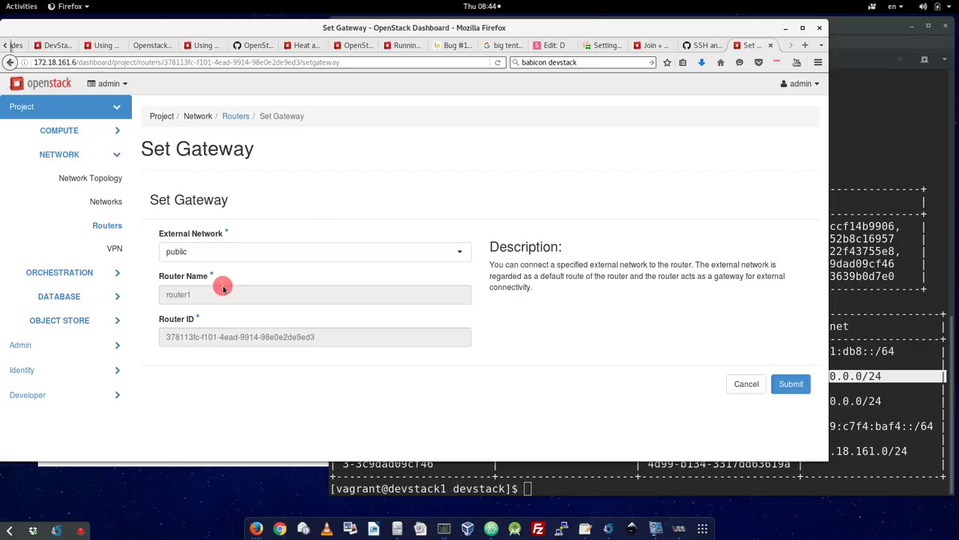
{"action": "left_click", "coordinate": [793, 385]}
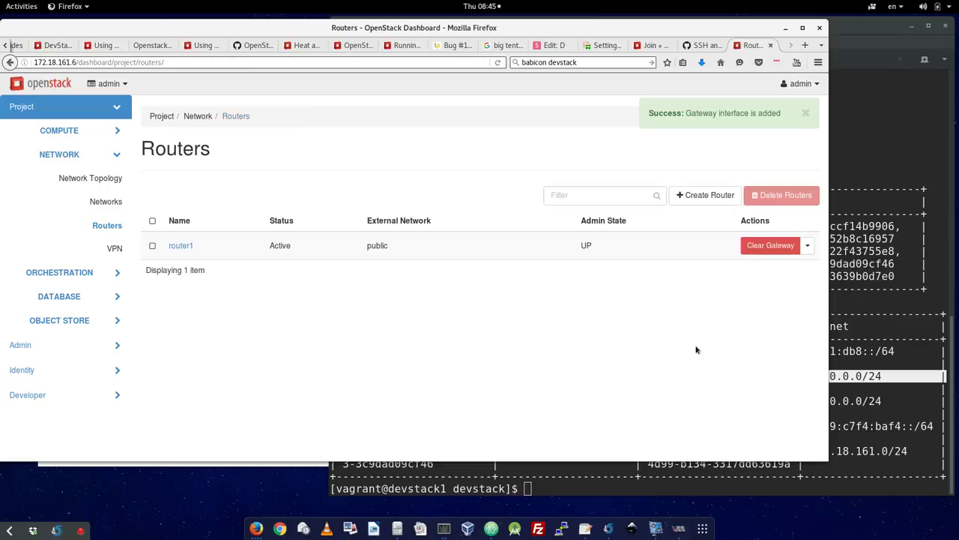
Step: Add an interface to router1 for the subnet "private: 10.0.0.0/24 (private_subnet)", leaving the IP address empty
{"action": "left_click", "coordinate": [808, 245]}
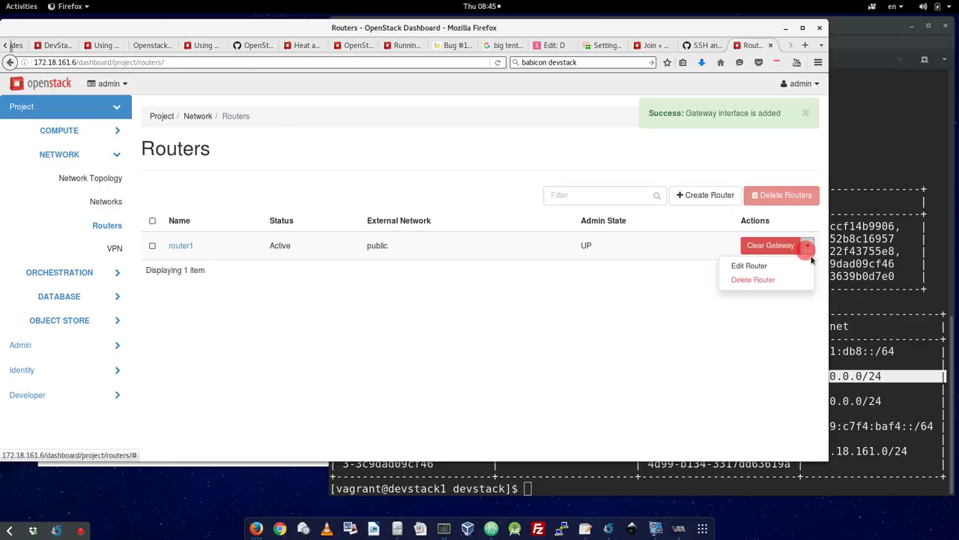
{"action": "left_click", "coordinate": [181, 246]}
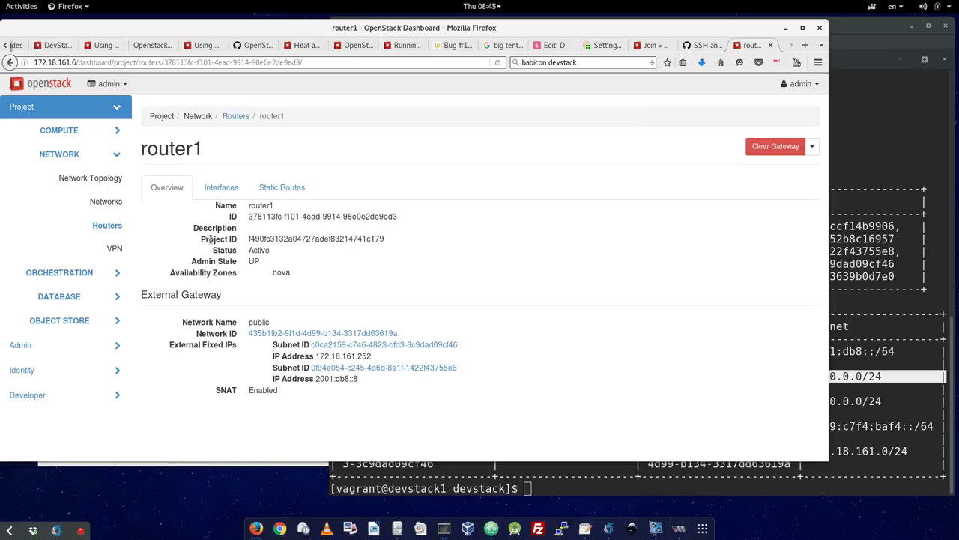
{"action": "left_click", "coordinate": [222, 187]}
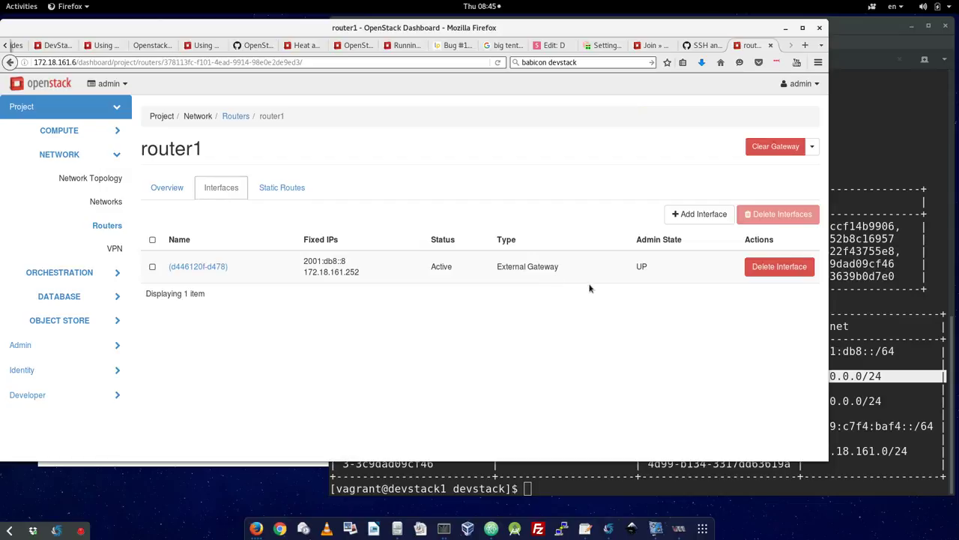
{"action": "left_click", "coordinate": [700, 215]}
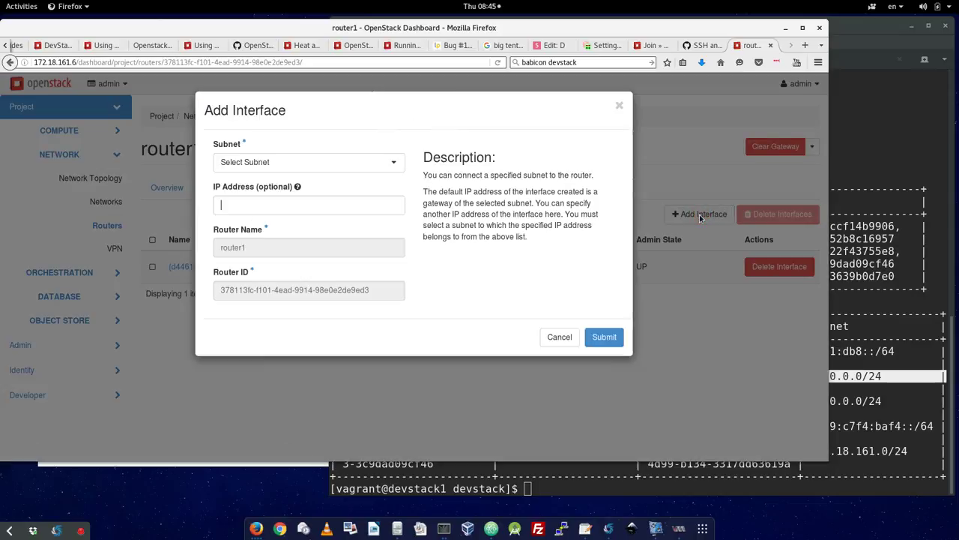
{"action": "left_click", "coordinate": [315, 161]}
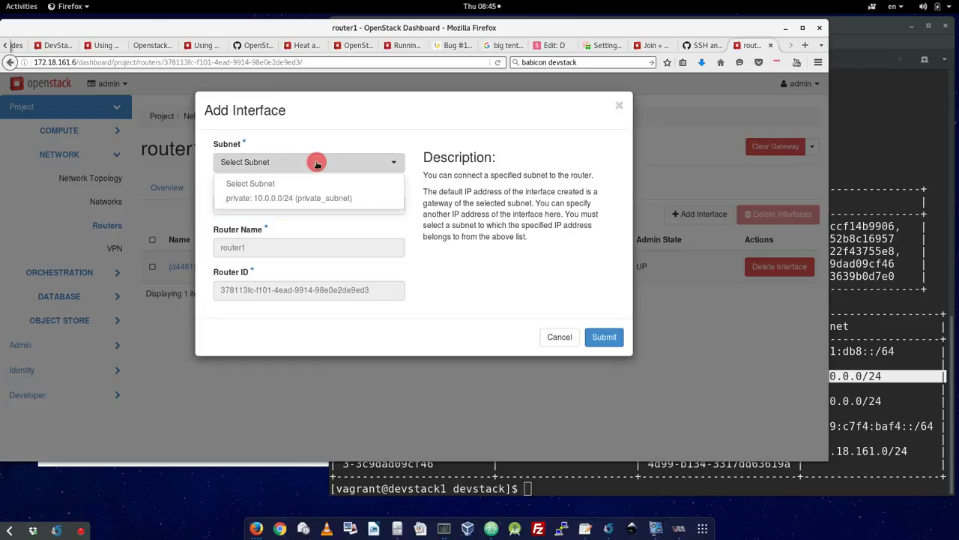
{"action": "left_click", "coordinate": [294, 198]}
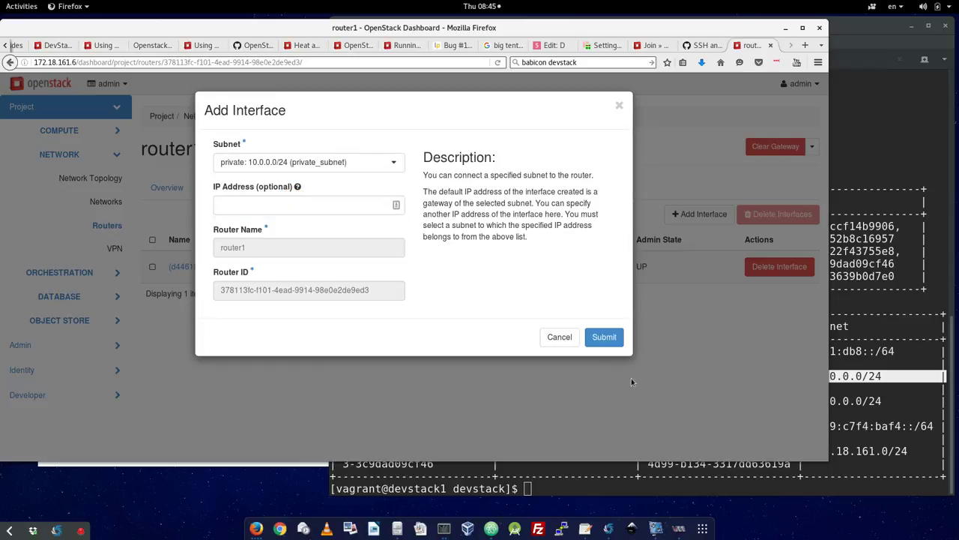
{"action": "left_click", "coordinate": [612, 342]}
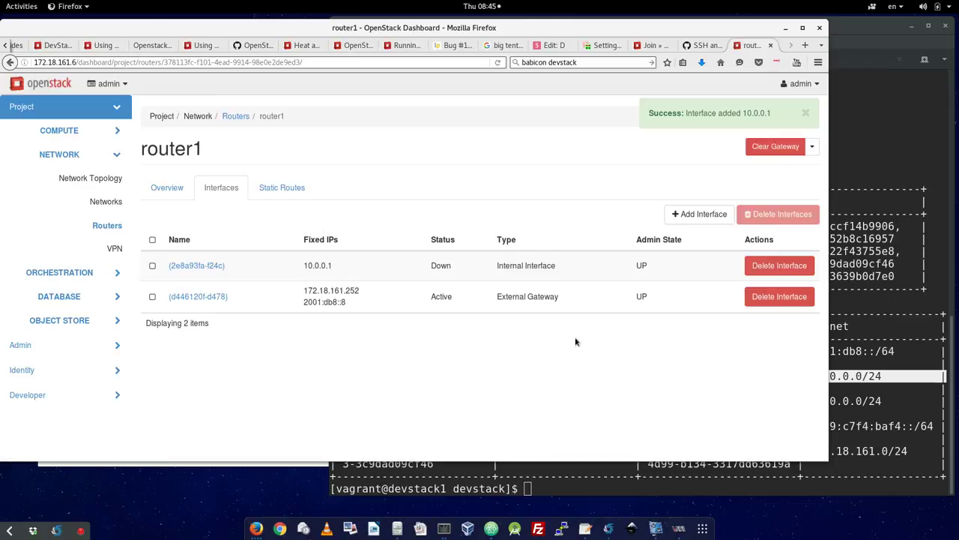
Step: Examine the network topology, including router1's interfaces and the graph view, to check the link between the public and private networks
{"action": "left_click", "coordinate": [114, 181]}
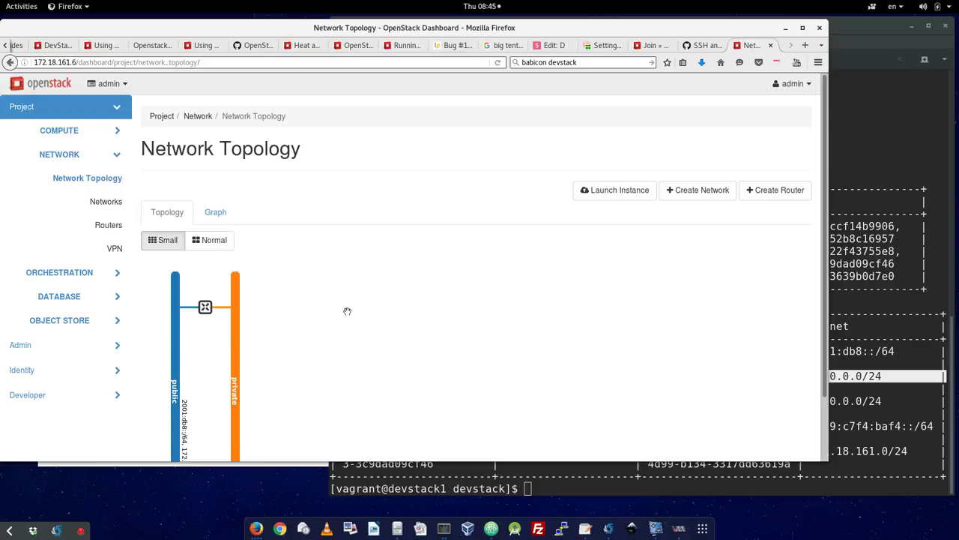
{"action": "left_click", "coordinate": [213, 305]}
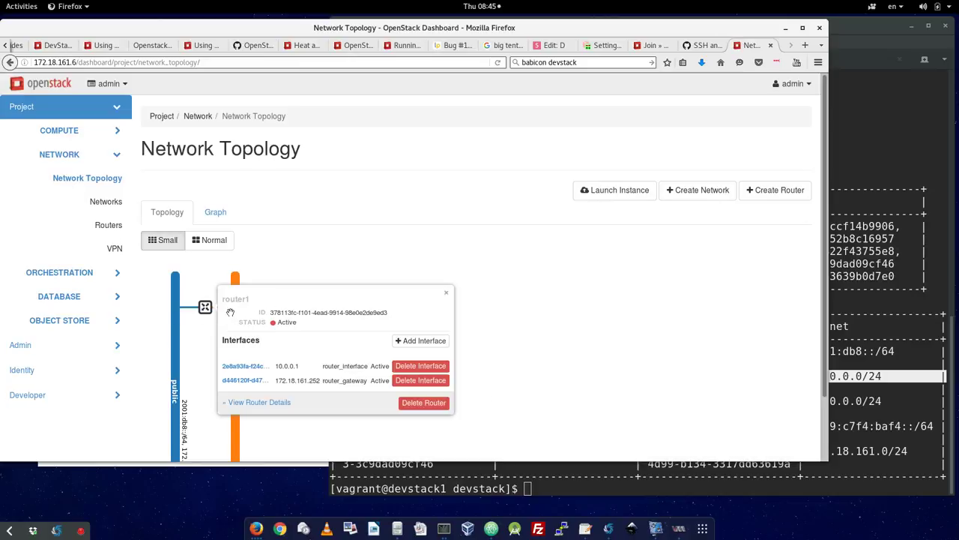
{"action": "left_click", "coordinate": [216, 213]}
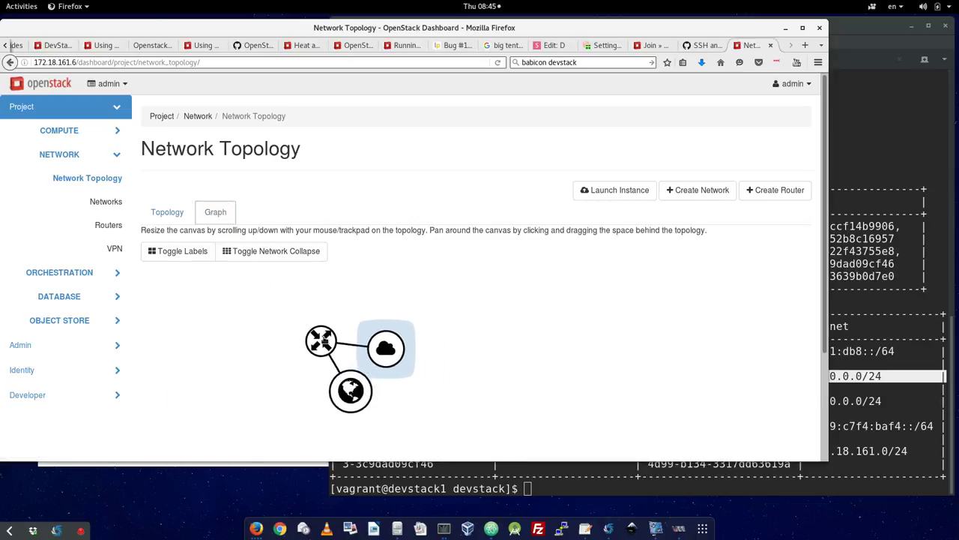
{"action": "left_click", "coordinate": [167, 213]}
{"action": "scroll", "coordinate": [299, 290], "scroll_direction": "down", "scroll_amount": 2}
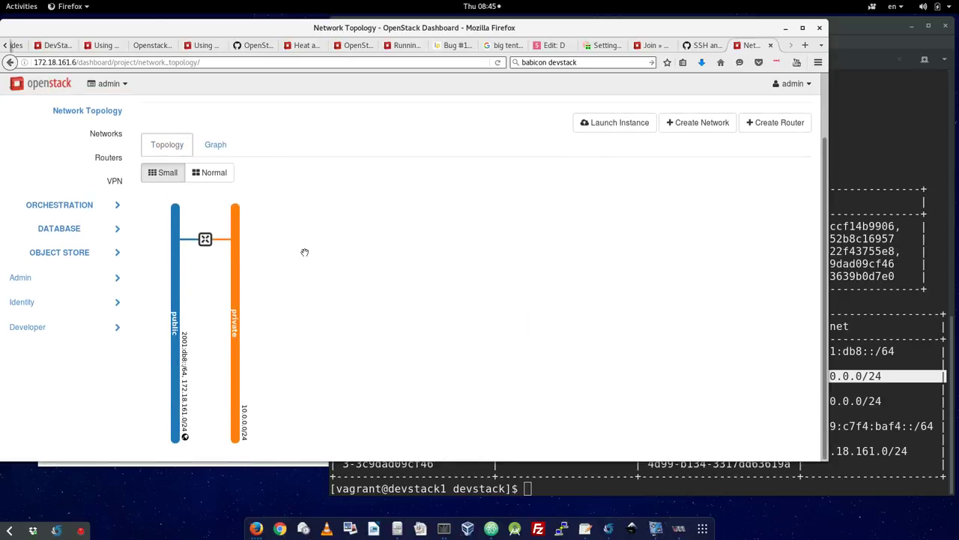
{"action": "scroll", "coordinate": [304, 252], "scroll_direction": "up", "scroll_amount": 2}
Step: Go to the project's compute instances and open the form for launching a new instance
{"action": "left_click", "coordinate": [80, 131]}
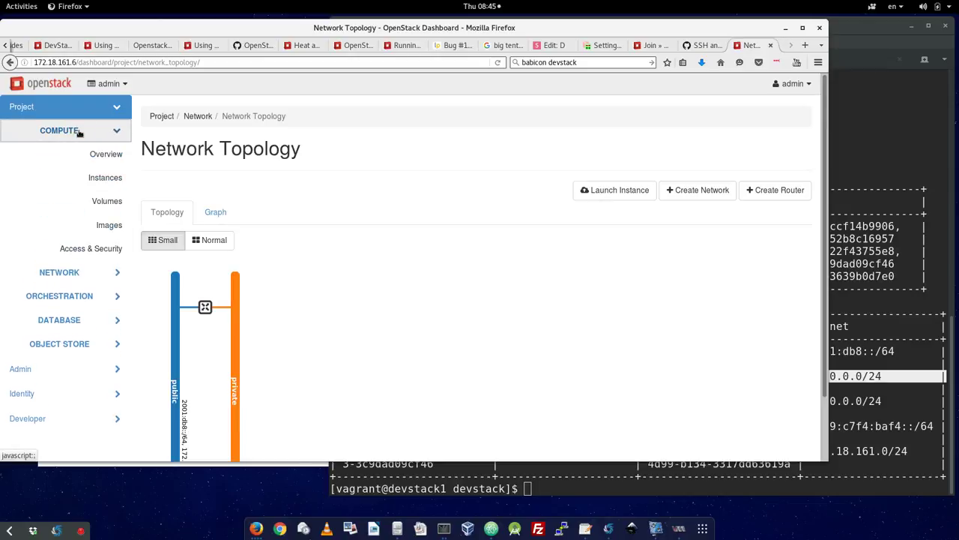
{"action": "left_click", "coordinate": [105, 181]}
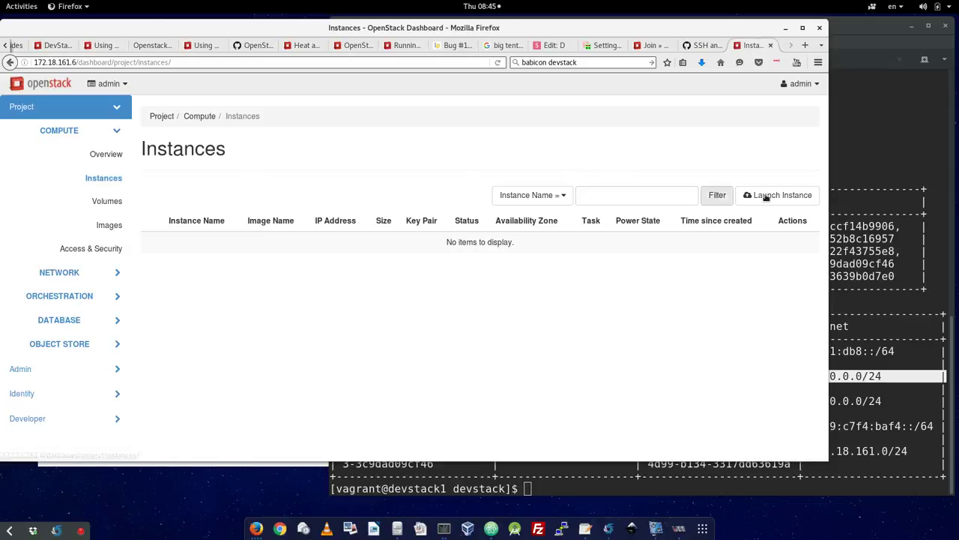
{"action": "left_click", "coordinate": [803, 196]}
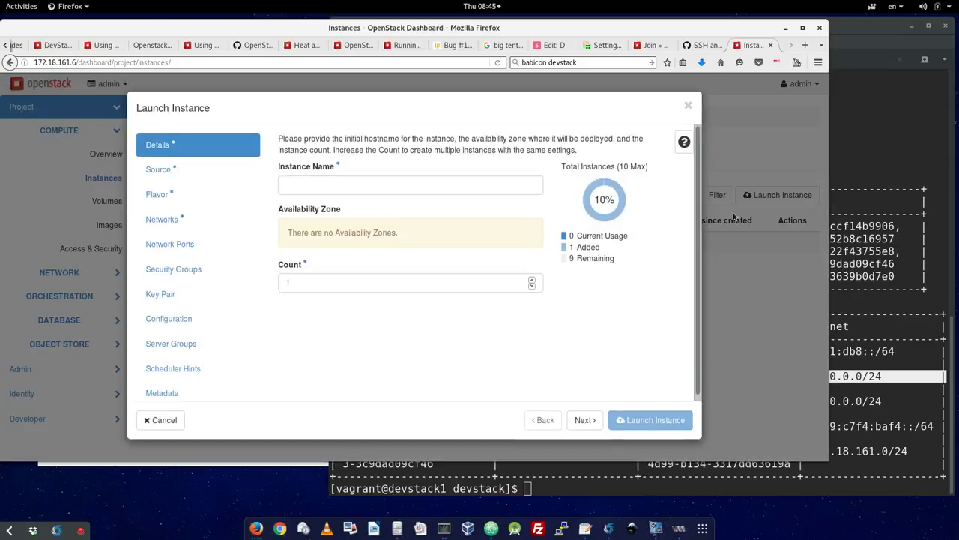
{"action": "left_click", "coordinate": [205, 173]}
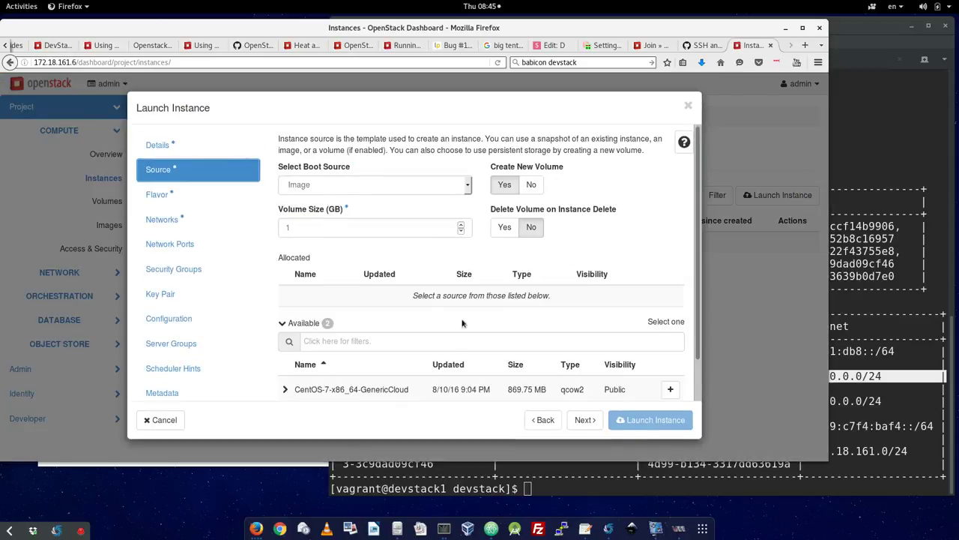
{"action": "scroll", "coordinate": [548, 381], "scroll_direction": "down", "scroll_amount": 2}
{"action": "left_click", "coordinate": [670, 376]}
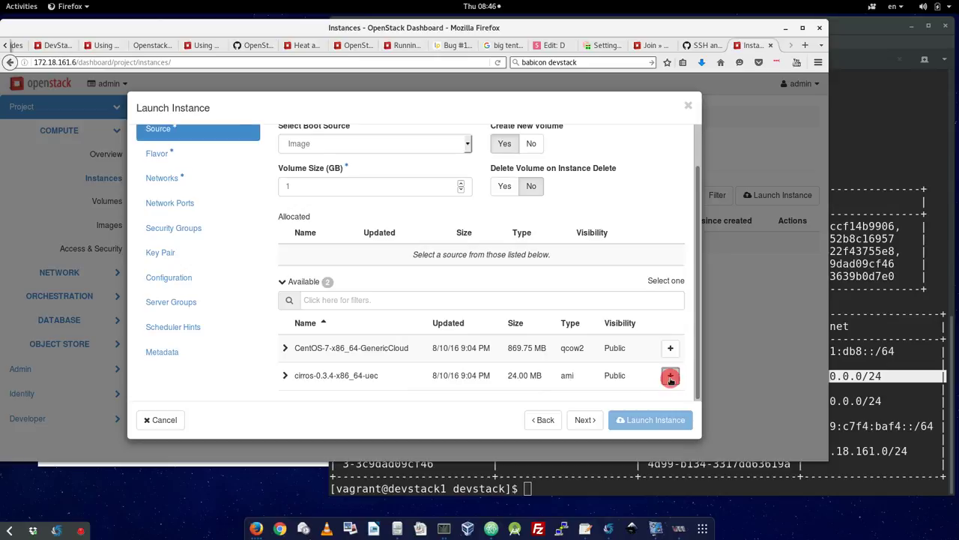
{"action": "left_click", "coordinate": [207, 176]}
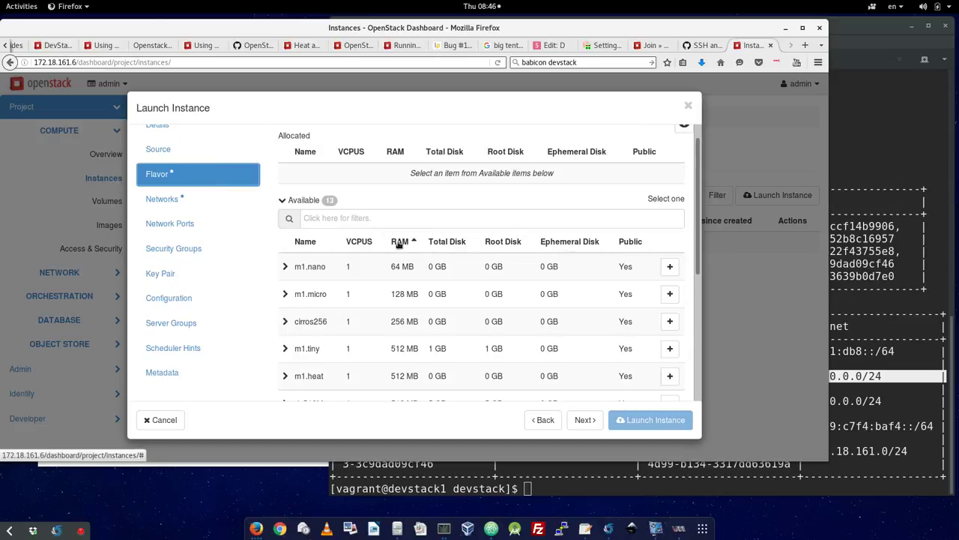
{"action": "left_click", "coordinate": [671, 321]}
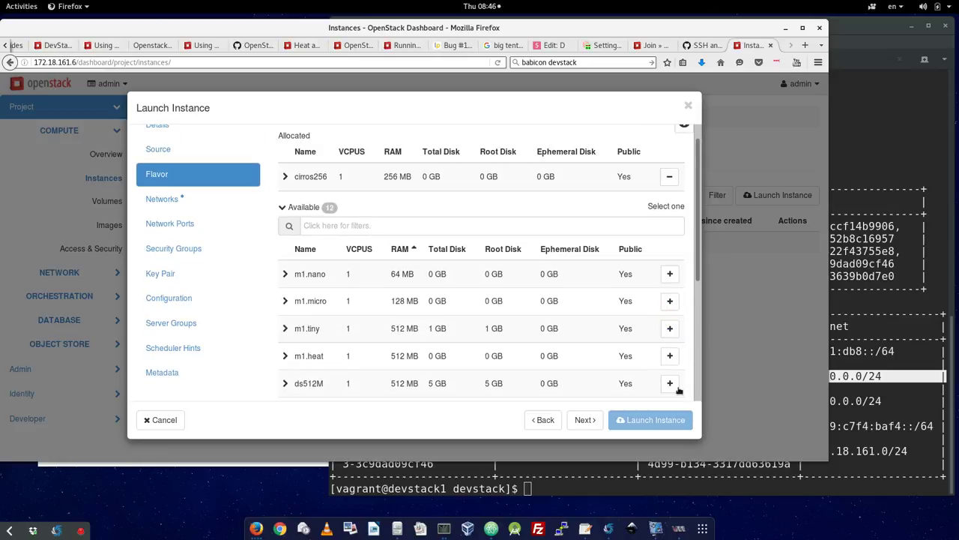
{"action": "left_click", "coordinate": [204, 198]}
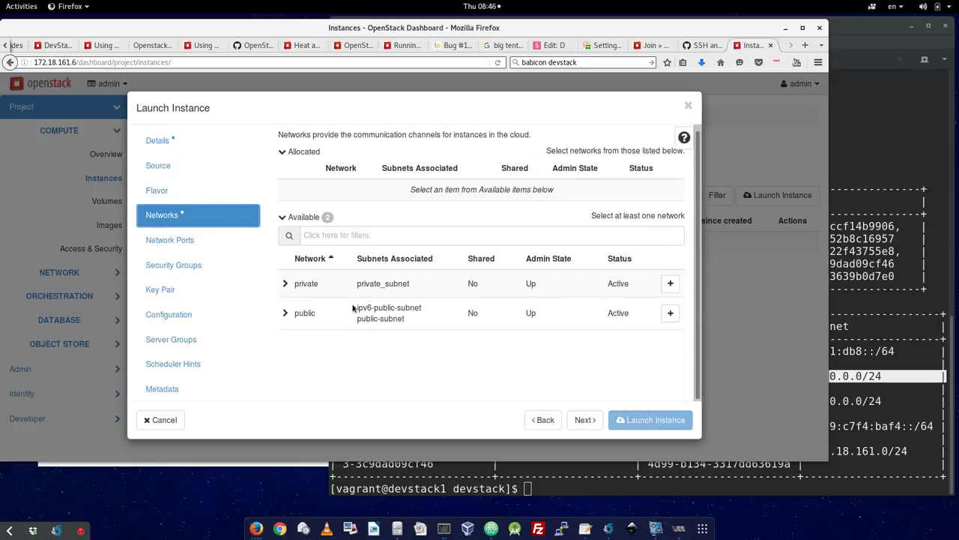
{"action": "left_click", "coordinate": [670, 283]}
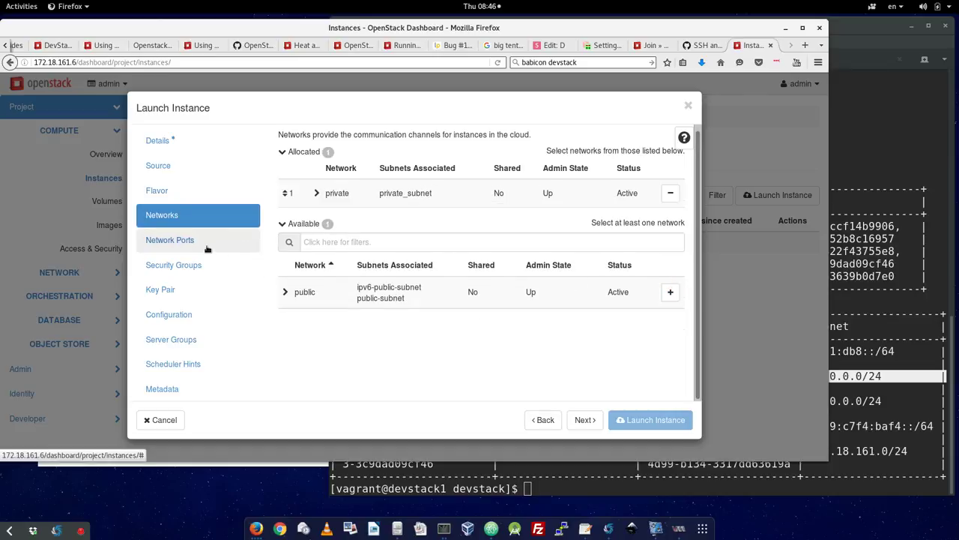
{"action": "left_click", "coordinate": [215, 269]}
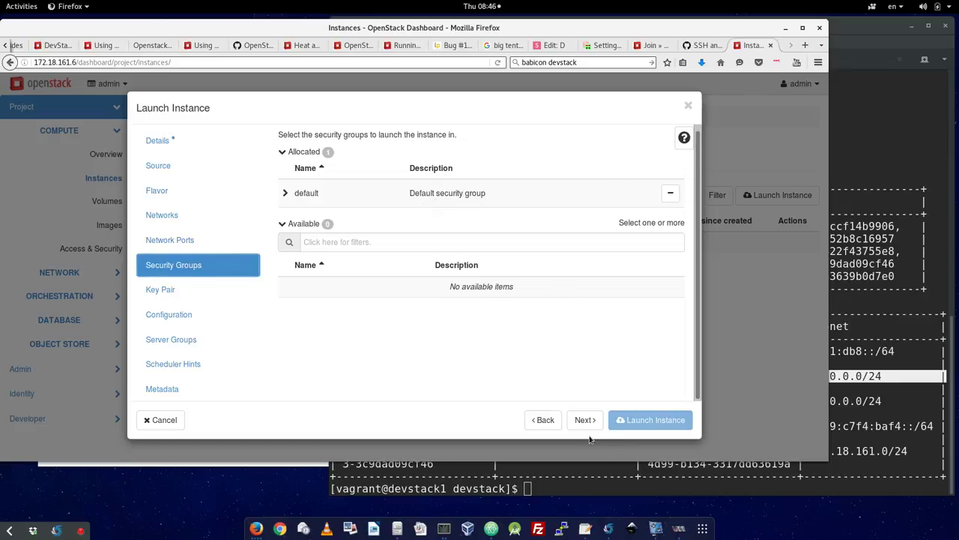
{"action": "left_click", "coordinate": [688, 106]}
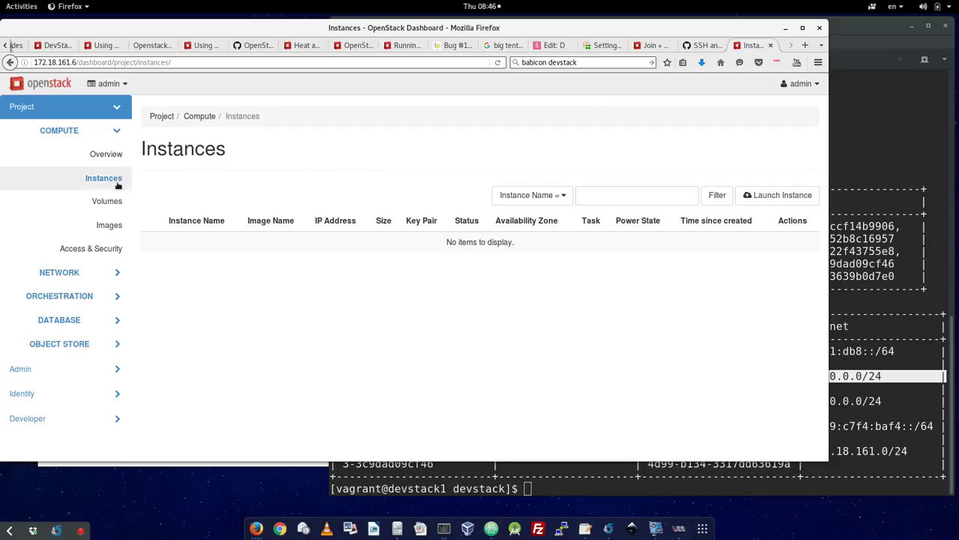
Step: Add an SSH rule to the default security group in Access & Security, allowing remote CIDR 0.0.0.0/0
{"action": "left_click", "coordinate": [103, 251]}
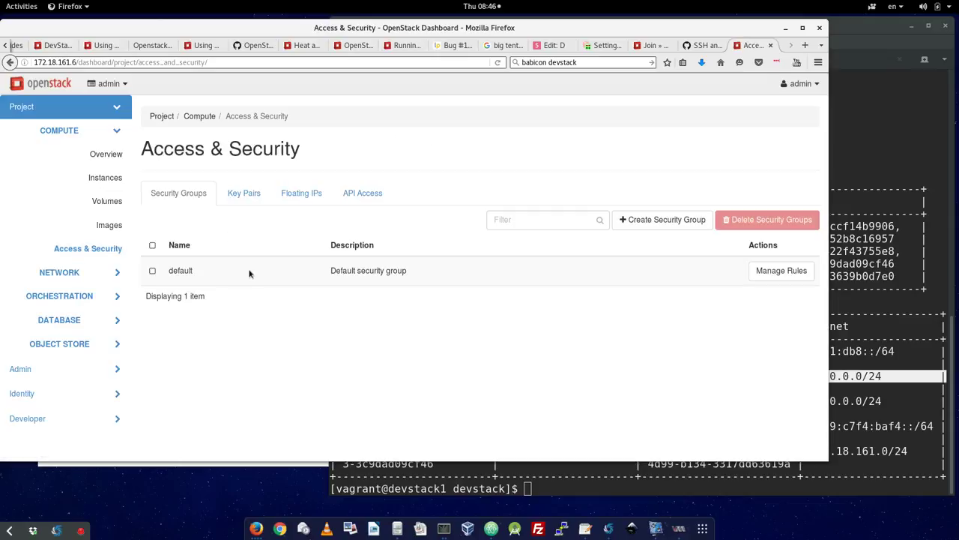
{"action": "left_click", "coordinate": [785, 274]}
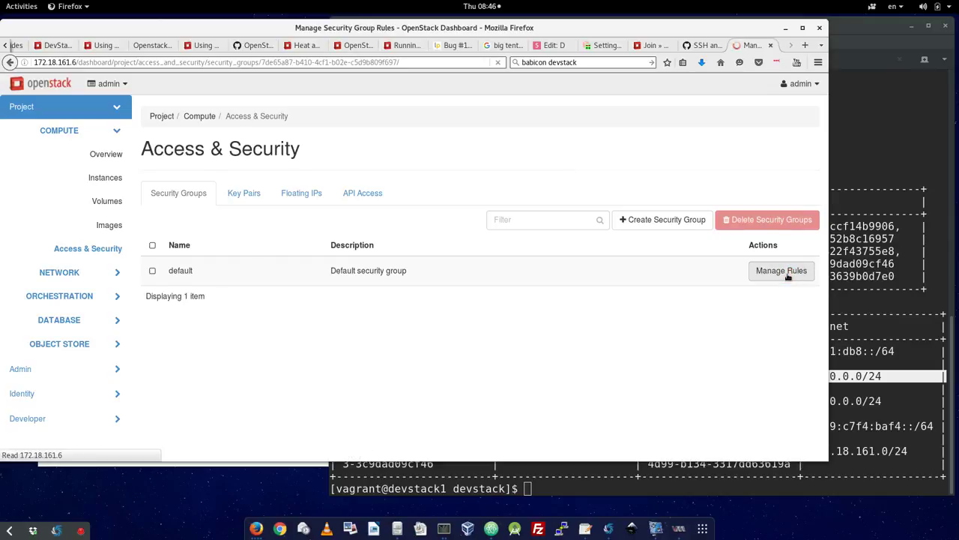
{"action": "left_click", "coordinate": [728, 213]}
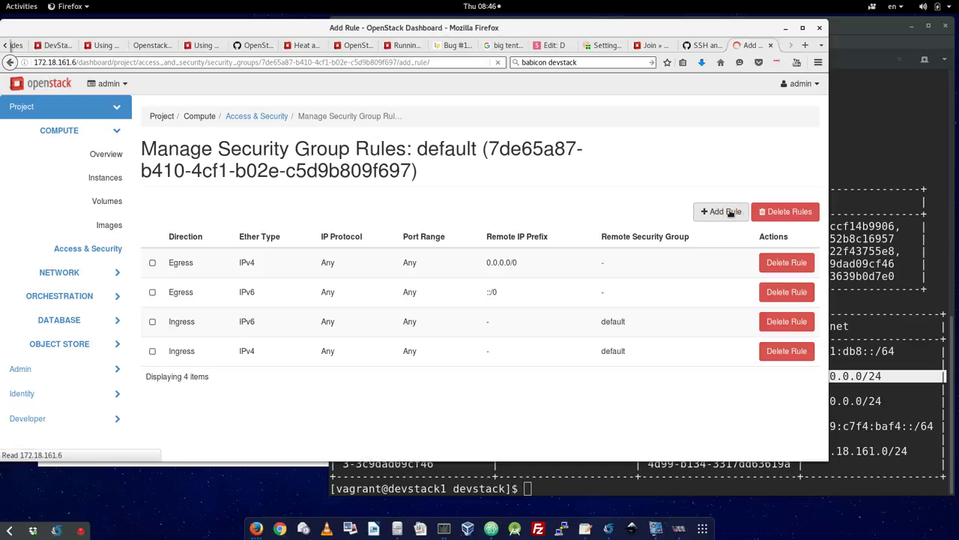
{"action": "left_click", "coordinate": [268, 252]}
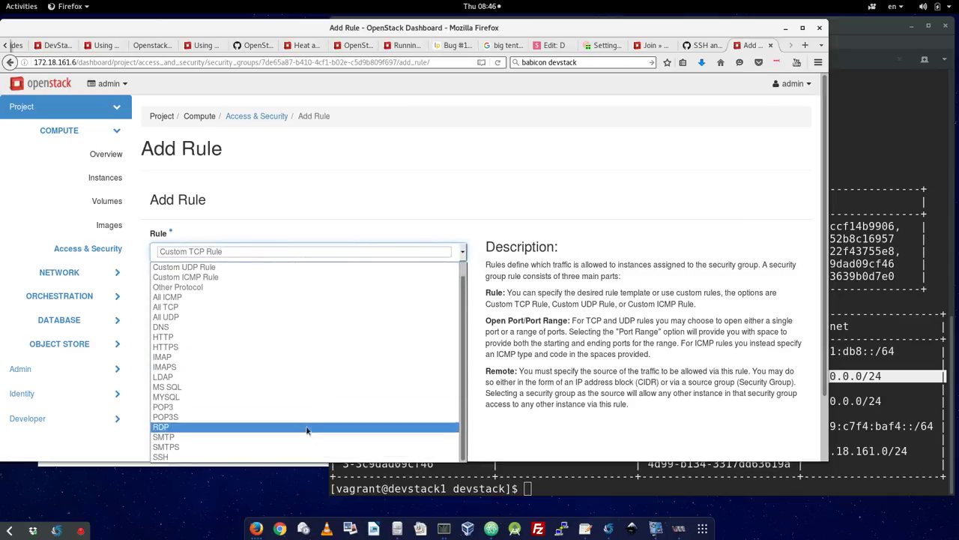
{"action": "left_click", "coordinate": [177, 457]}
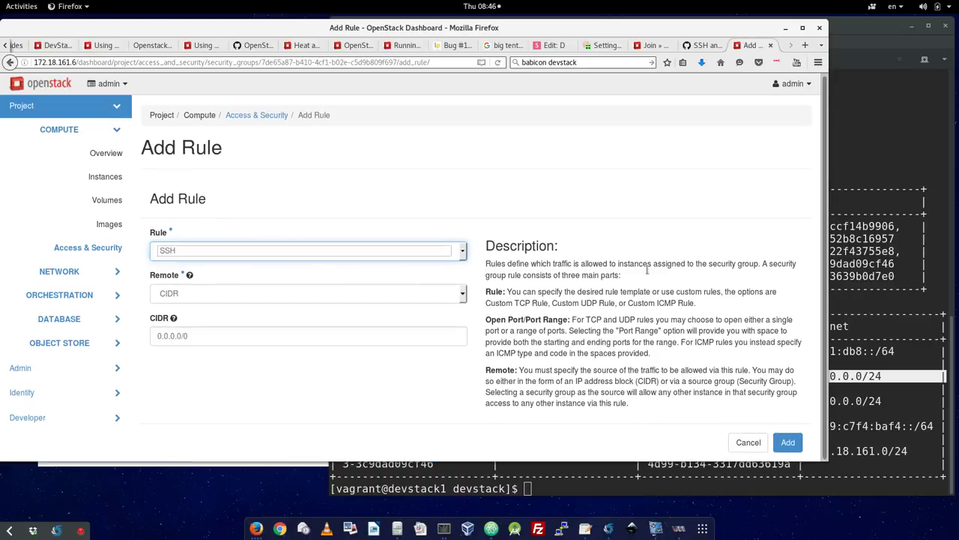
{"action": "left_click", "coordinate": [789, 443]}
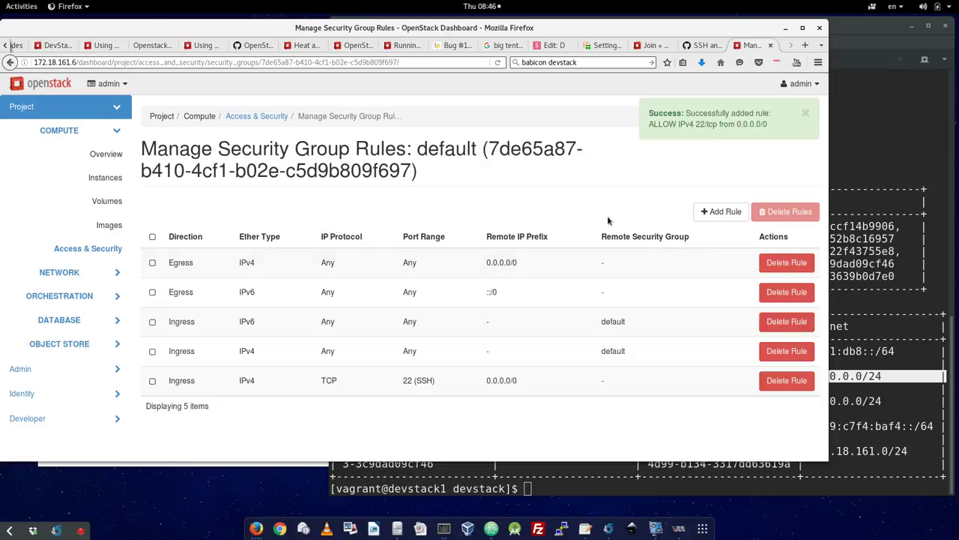
Step: Create a key pair named mykey1 in the project's Access & Security settings
{"action": "left_click", "coordinate": [109, 250]}
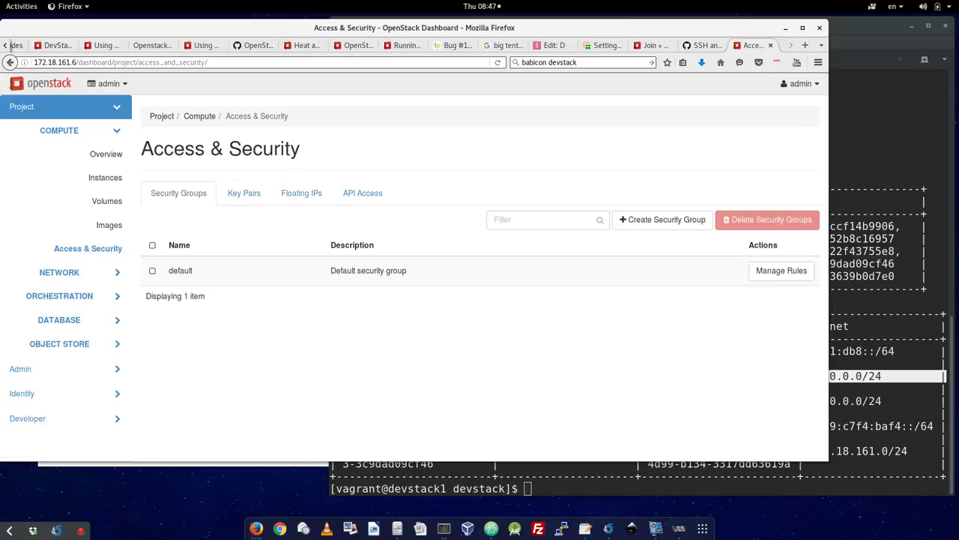
{"action": "key", "text": "ctrl+shift+F11"}
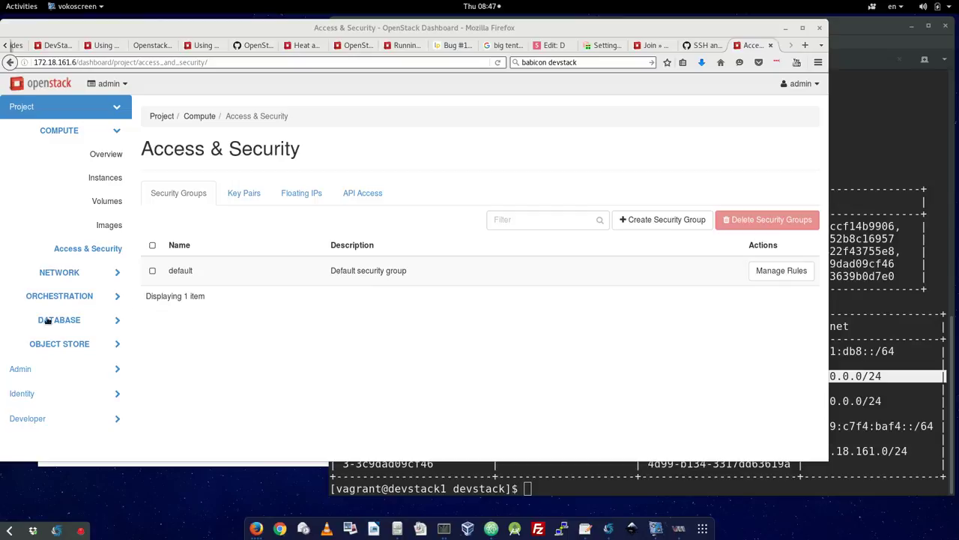
{"action": "left_click", "coordinate": [252, 197]}
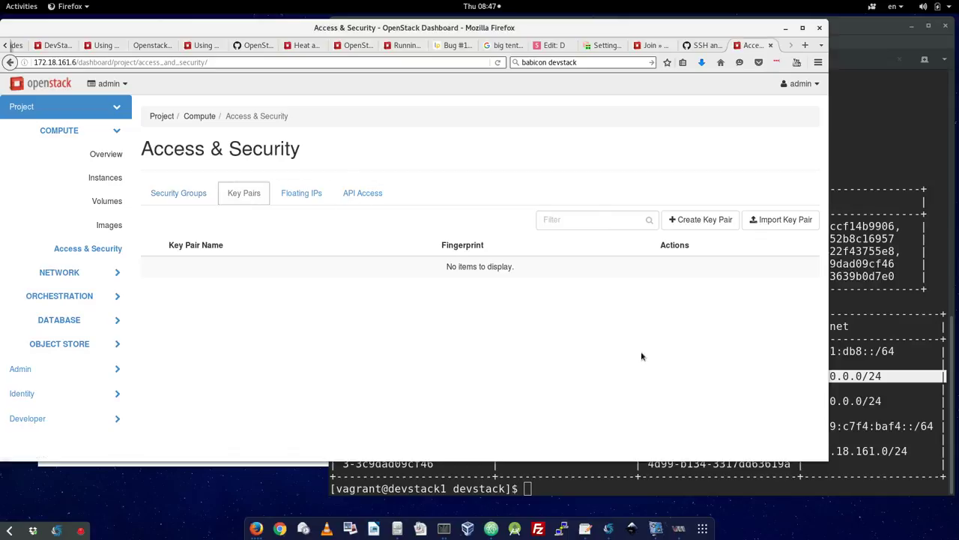
{"action": "left_click", "coordinate": [714, 222]}
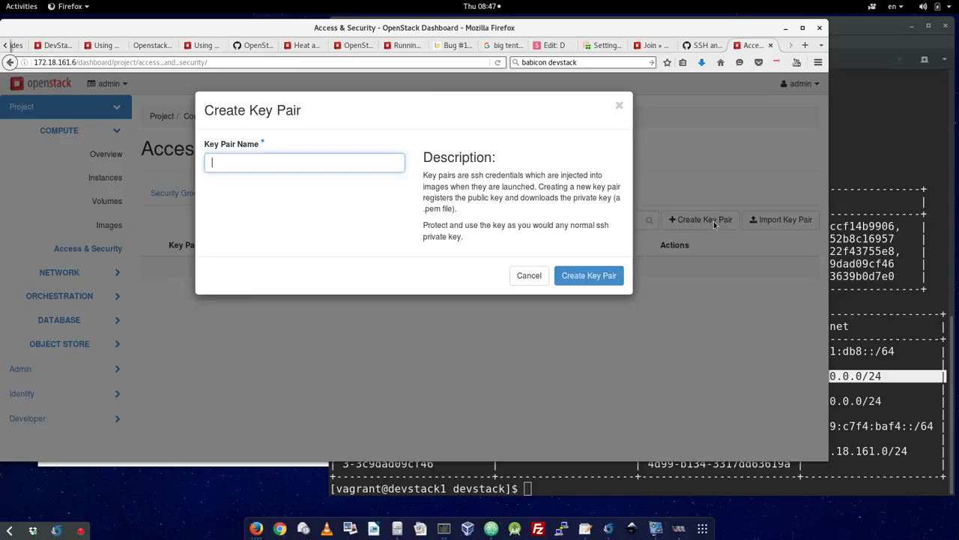
{"action": "type", "text": "mykey1"}
{"action": "left_click", "coordinate": [612, 275]}
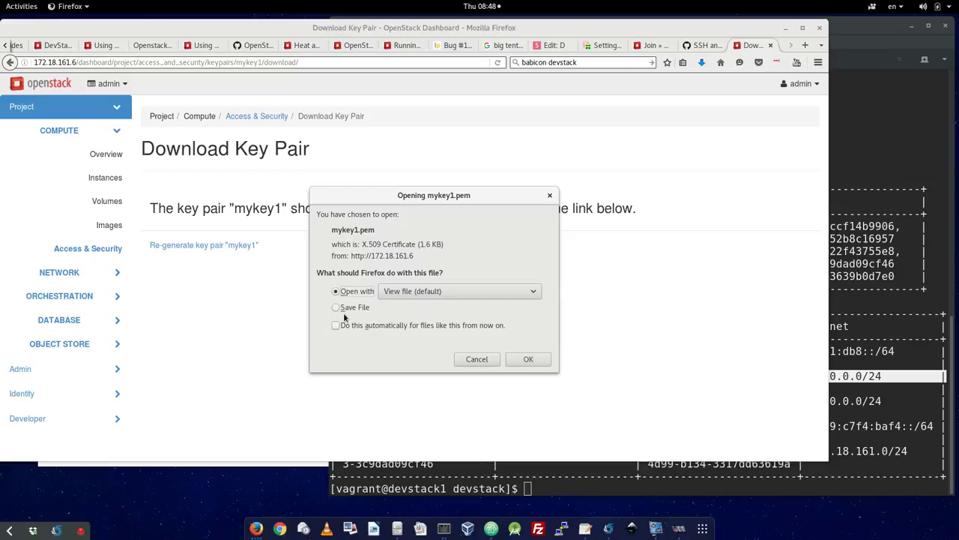
Step: Save the private key file mykey1.pem in a new folder named keyopenstack inside Downloads
{"action": "left_click", "coordinate": [342, 308]}
{"action": "left_click", "coordinate": [528, 359]}
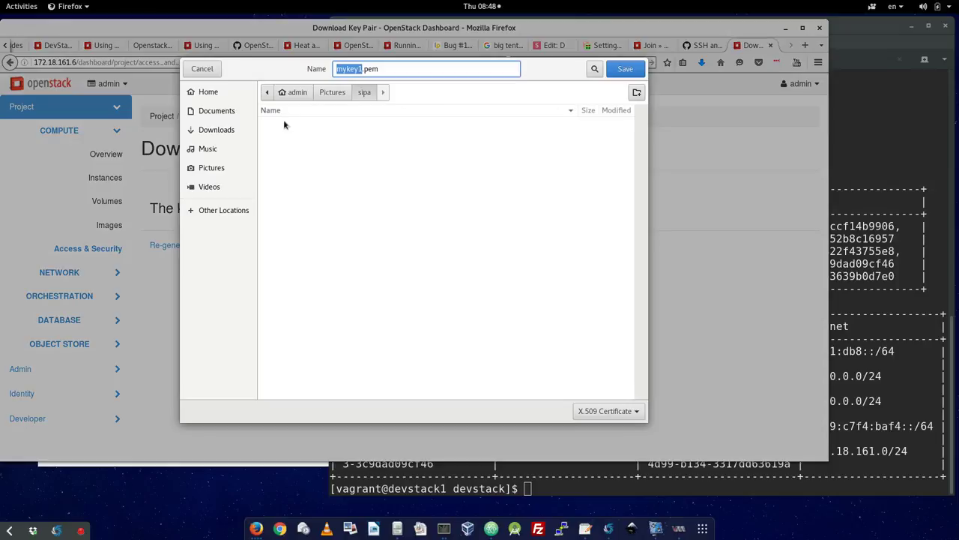
{"action": "left_click", "coordinate": [632, 71]}
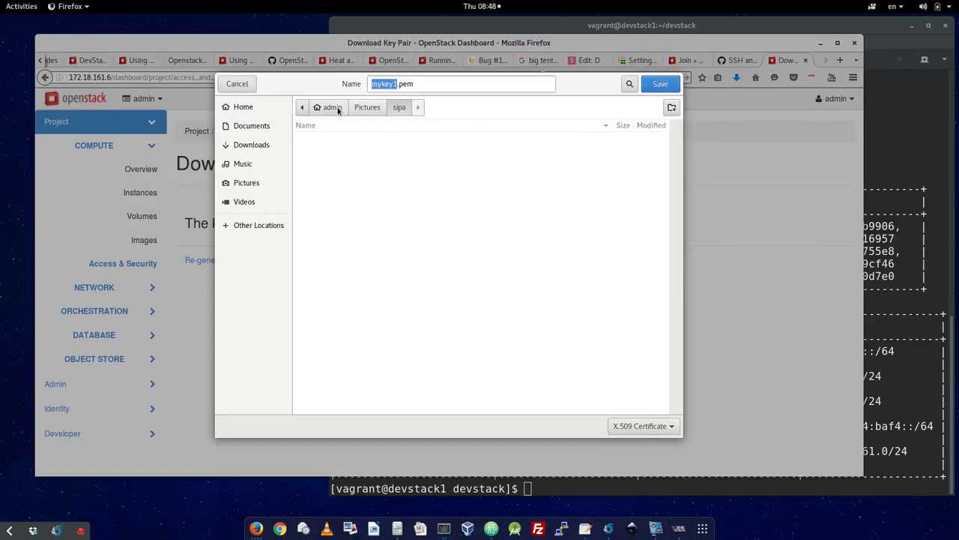
{"action": "left_click", "coordinate": [273, 148]}
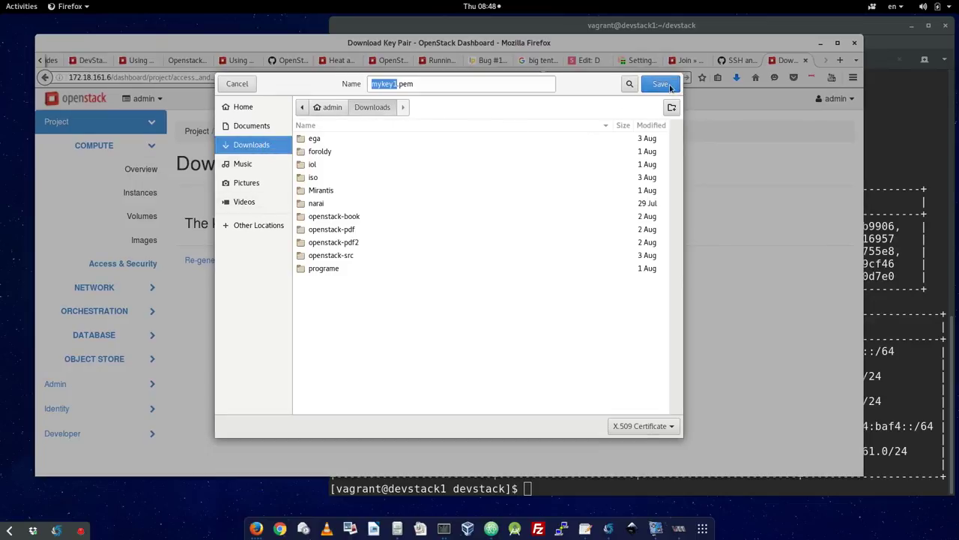
{"action": "left_click", "coordinate": [669, 109]}
{"action": "type", "text": "ky"}
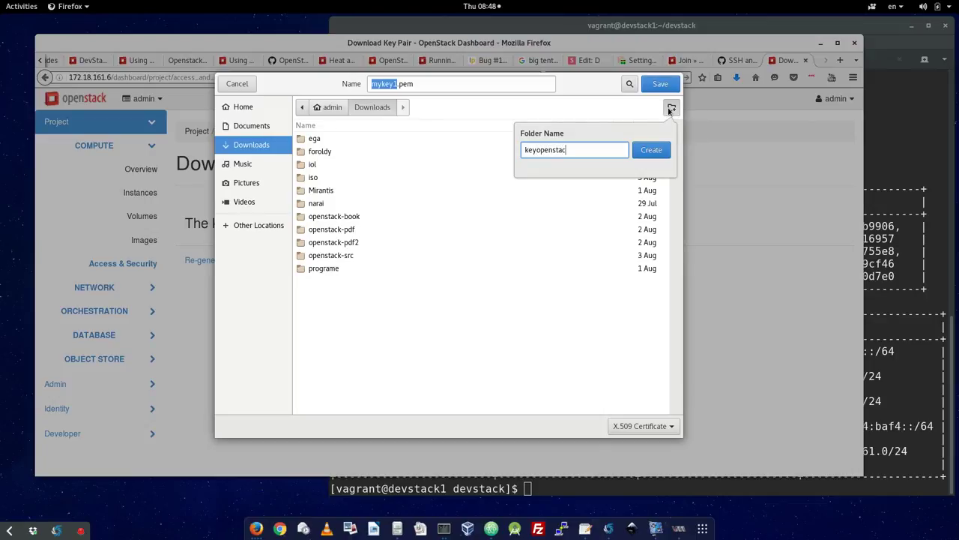
{"action": "key", "text": "Return"}
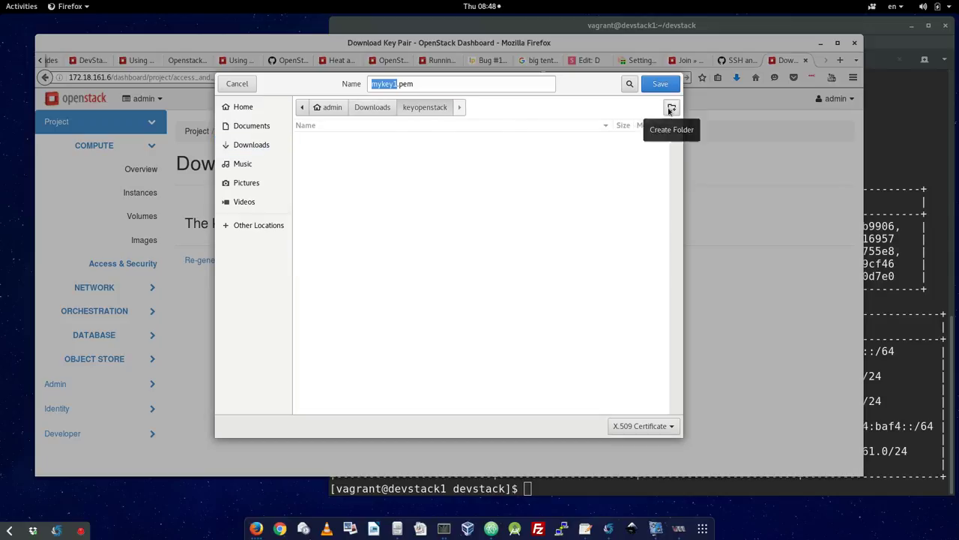
{"action": "left_click", "coordinate": [662, 86]}
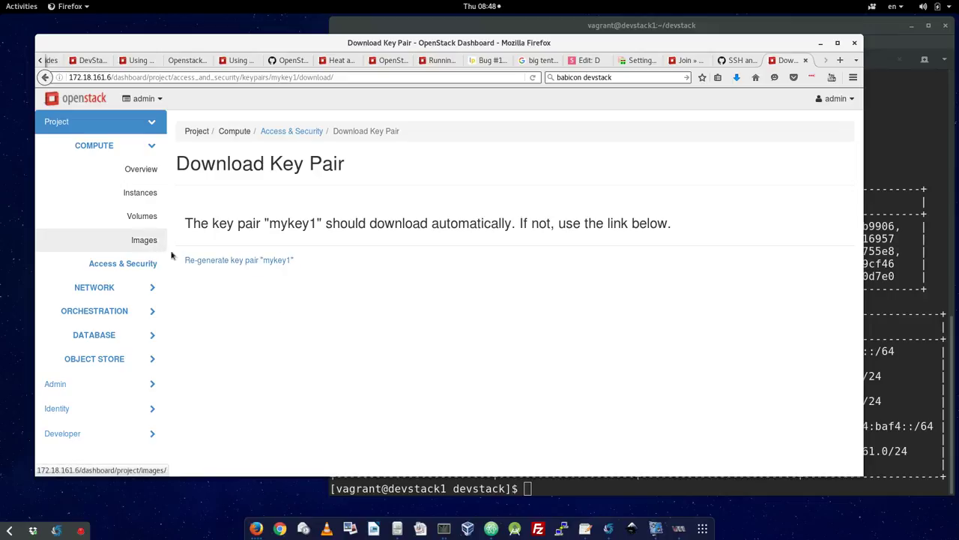
Step: Start a new instance launch with the cirros-0.3.4-x86_64-uec image as source and the cirros256 flavor
{"action": "left_click", "coordinate": [151, 192]}
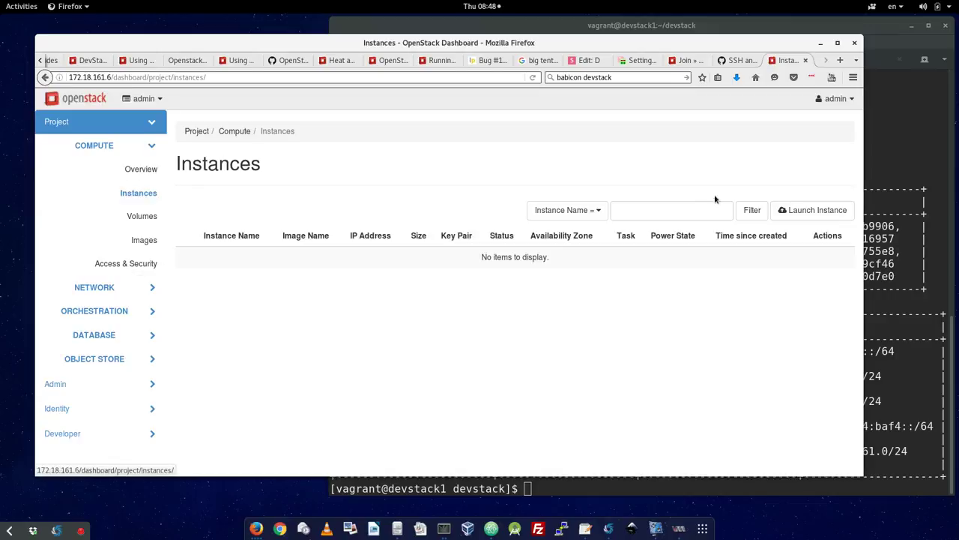
{"action": "left_click", "coordinate": [814, 209]}
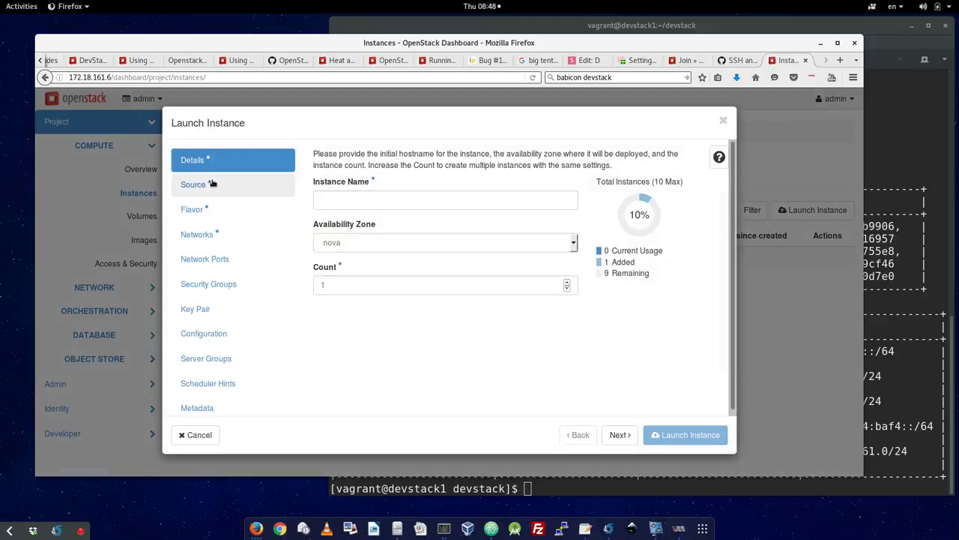
{"action": "left_click", "coordinate": [213, 177]}
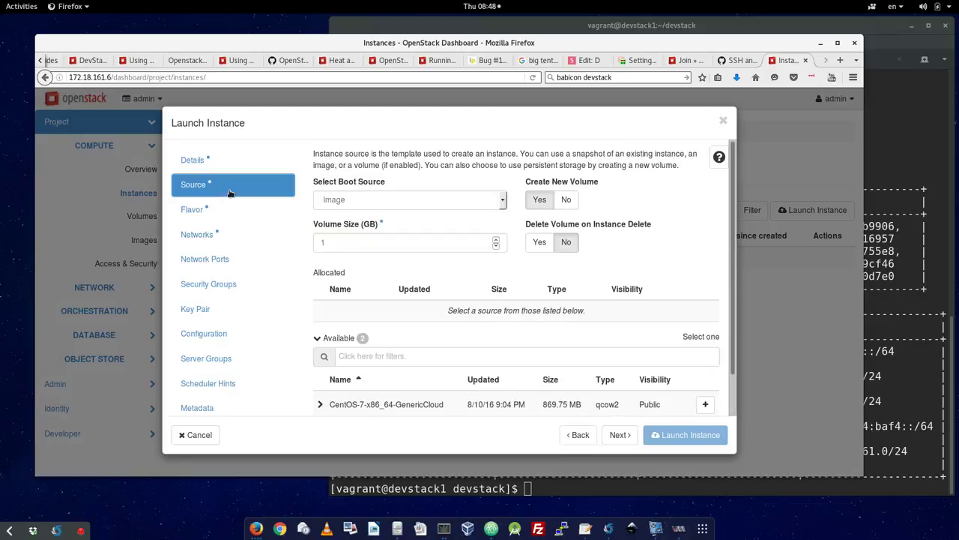
{"action": "scroll", "coordinate": [654, 404], "scroll_direction": "down", "scroll_amount": 1}
{"action": "left_click", "coordinate": [705, 390]}
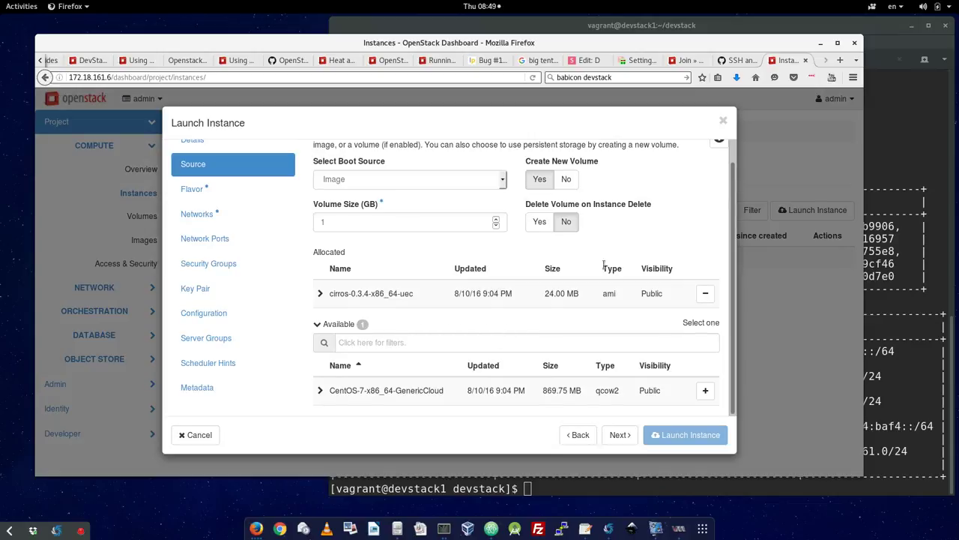
{"action": "left_click", "coordinate": [263, 192]}
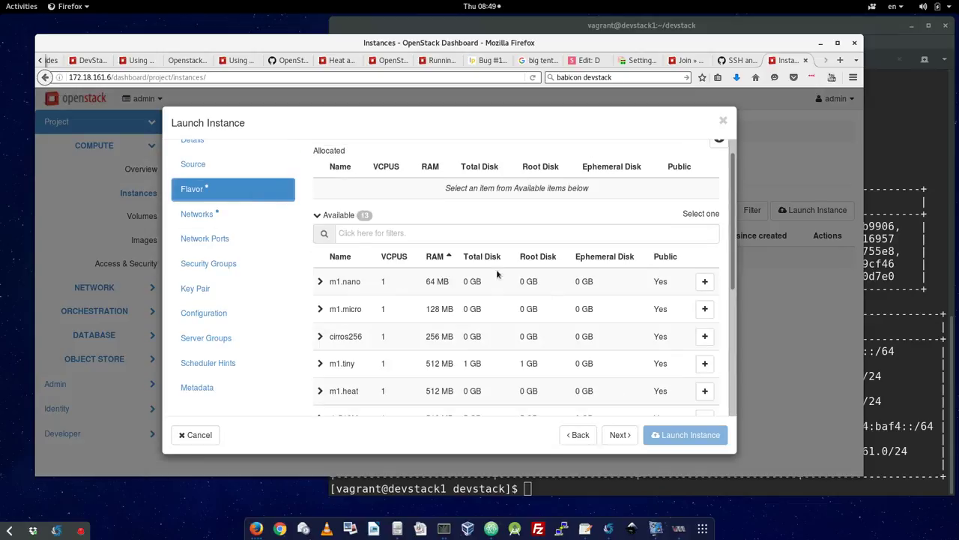
{"action": "left_click", "coordinate": [705, 336]}
Step: Attach the new instance to the private network and review its network ports, security groups, key pair and configuration settings
{"action": "left_click", "coordinate": [221, 219]}
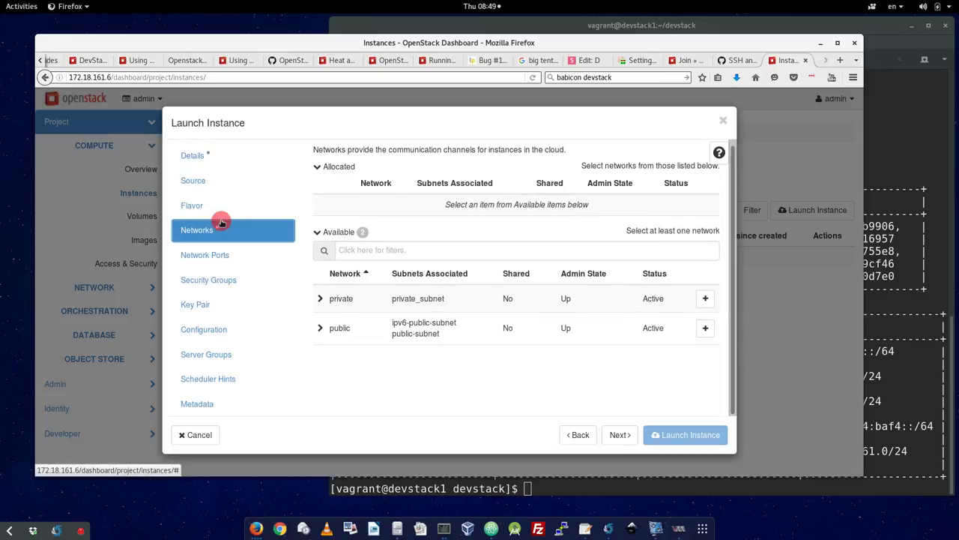
{"action": "left_click", "coordinate": [705, 298]}
{"action": "left_click", "coordinate": [256, 258]}
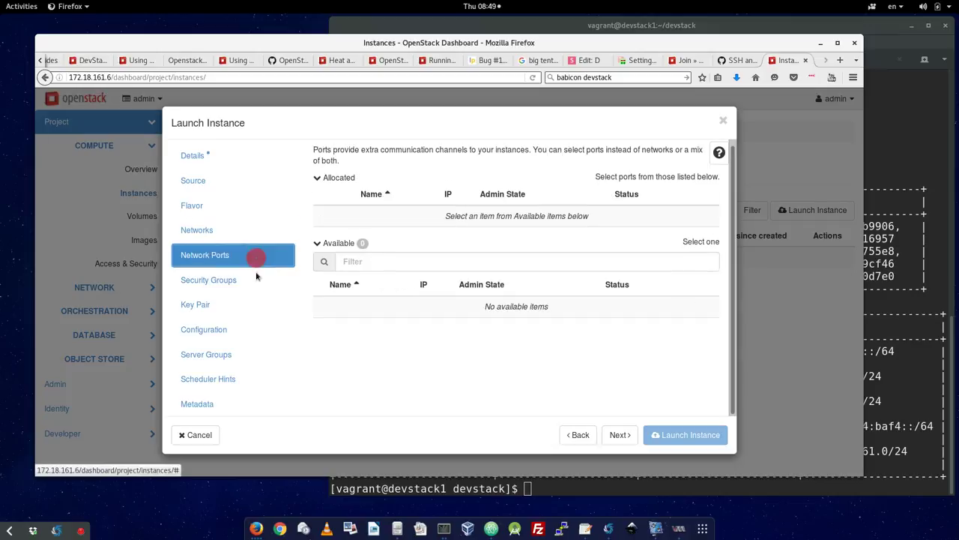
{"action": "left_click", "coordinate": [256, 278]}
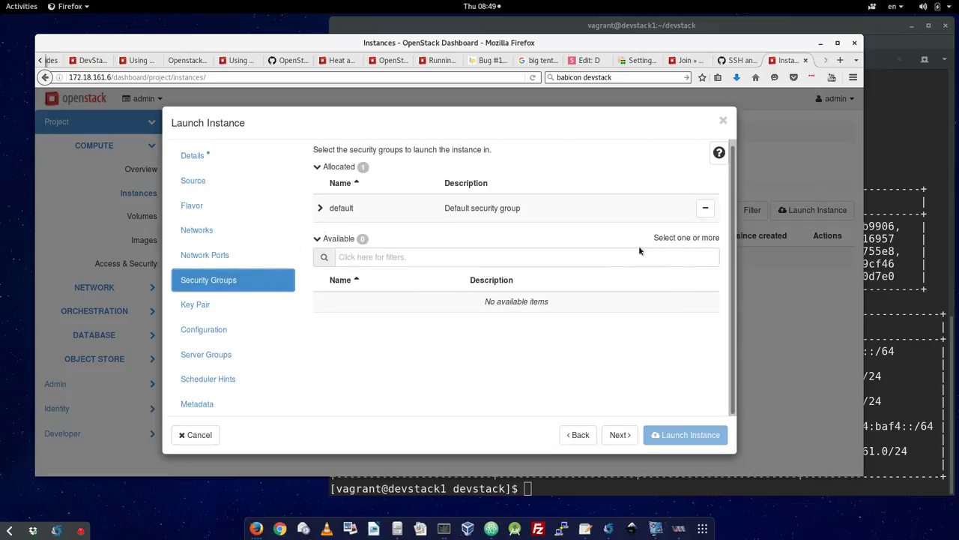
{"action": "left_click", "coordinate": [210, 306]}
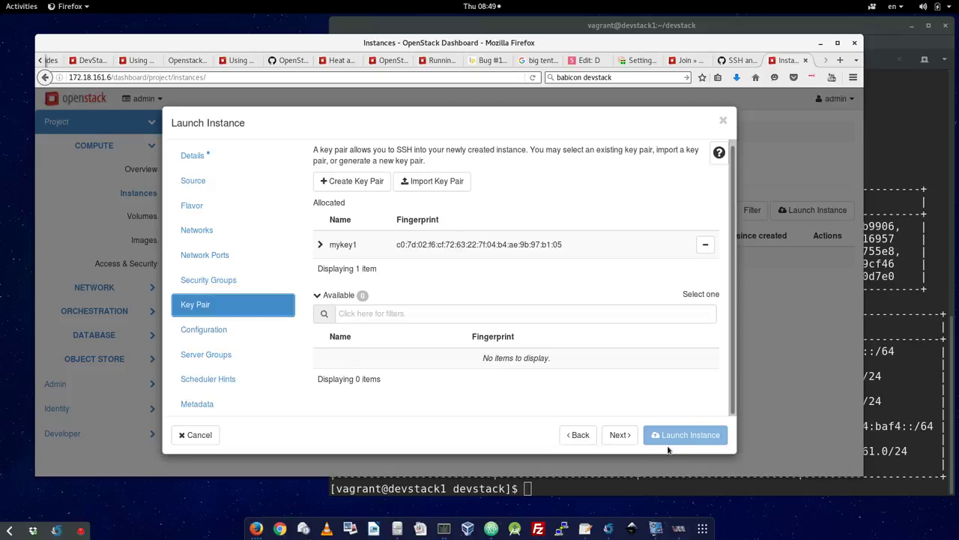
{"action": "left_click", "coordinate": [621, 437]}
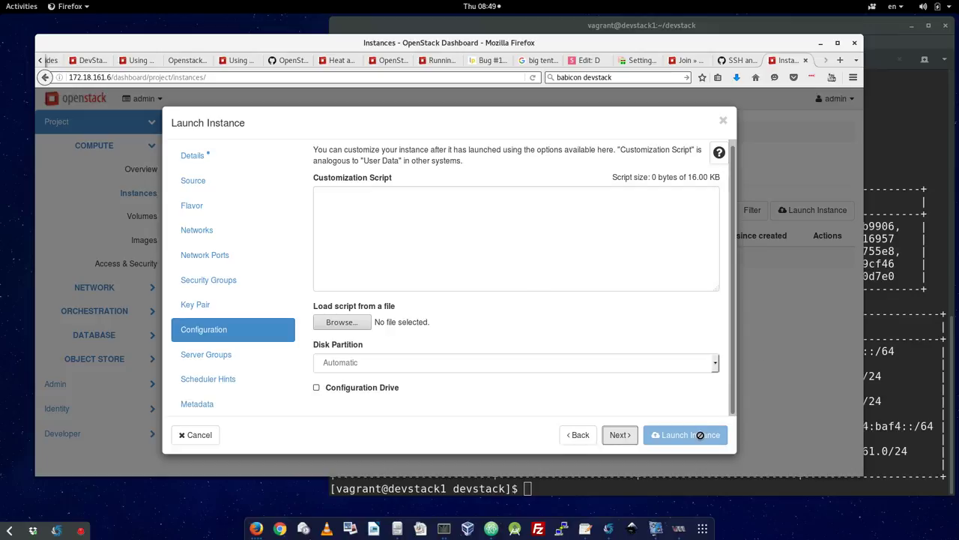
Step: Review the new instance's server group, scheduler hint and metadata settings
{"action": "left_click", "coordinate": [619, 435]}
{"action": "left_click", "coordinate": [619, 435]}
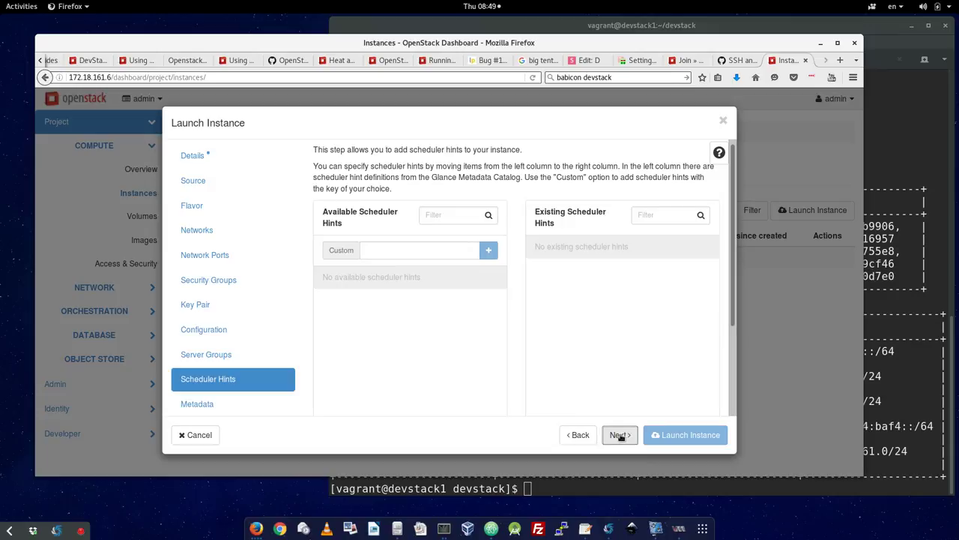
{"action": "left_click", "coordinate": [620, 435]}
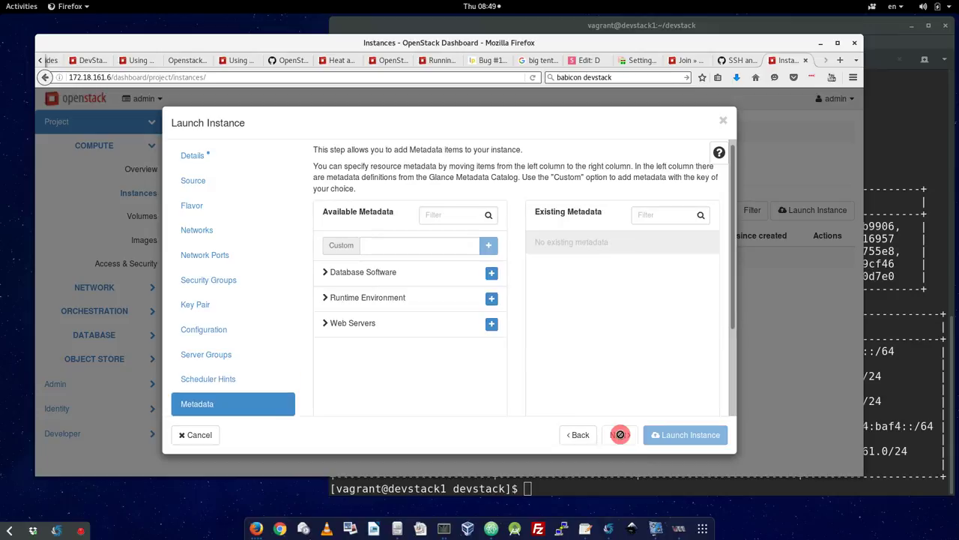
{"action": "left_click", "coordinate": [678, 439]}
{"action": "left_click", "coordinate": [626, 441]}
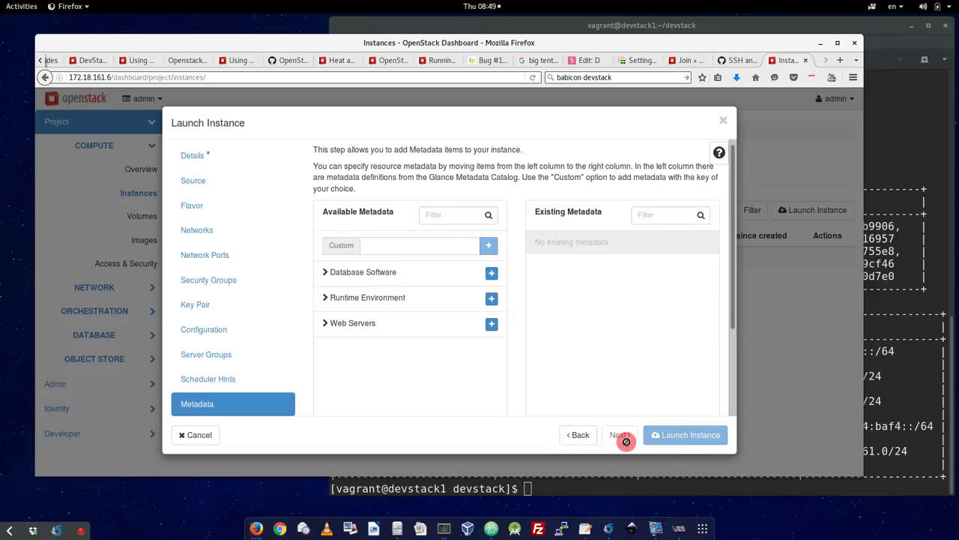
{"action": "left_click", "coordinate": [734, 329]}
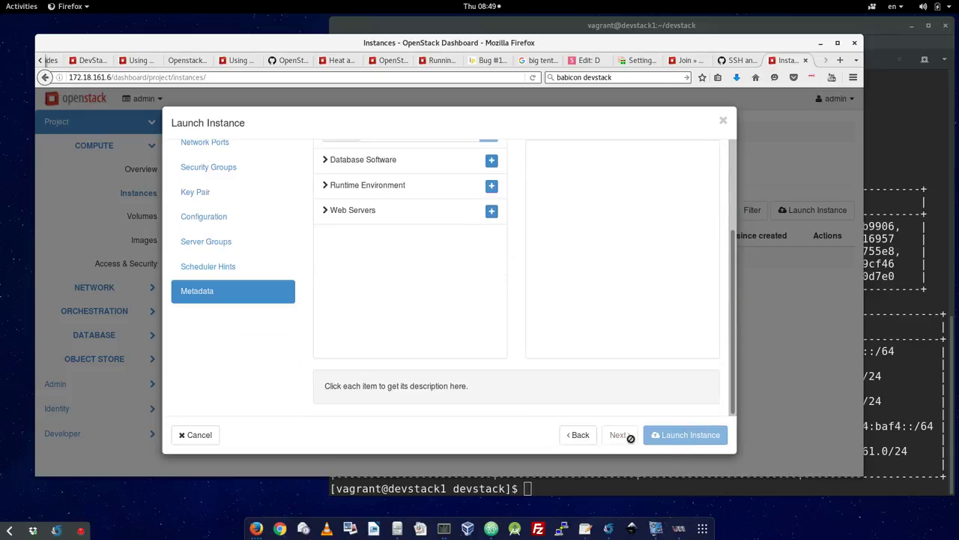
{"action": "left_click_drag", "start_coordinate": [734, 361], "coordinate": [727, 193]}
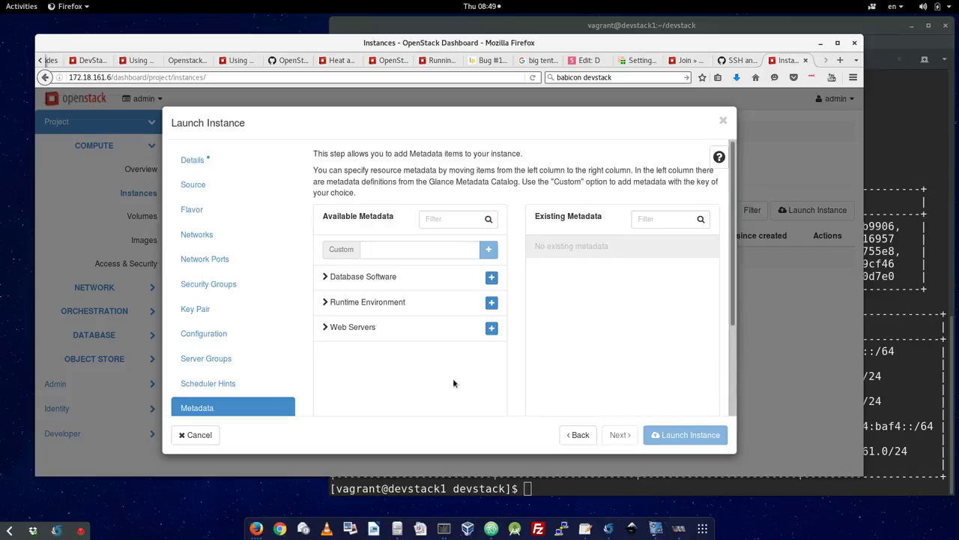
Step: Name the instance myvm1 in its details and launch it
{"action": "left_click", "coordinate": [229, 162]}
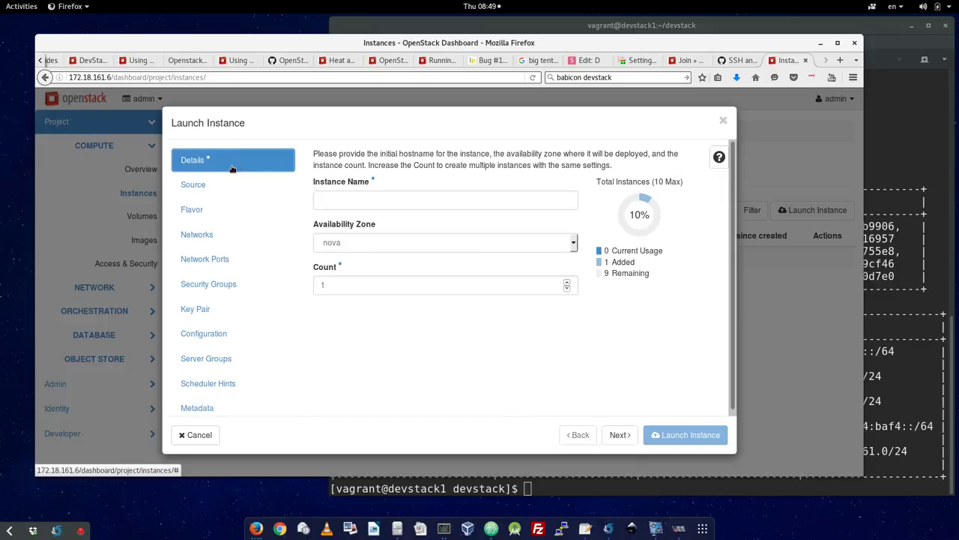
{"action": "left_click", "coordinate": [377, 201]}
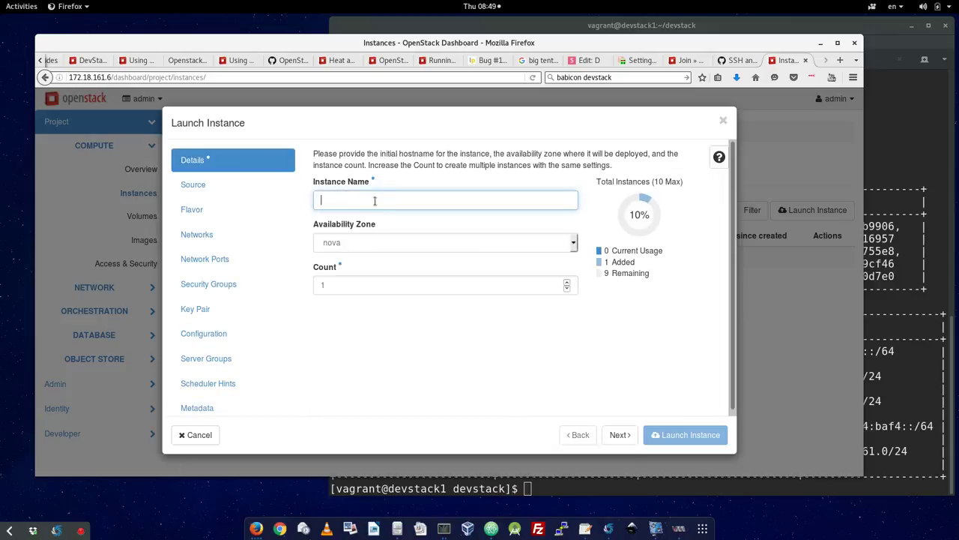
{"action": "type", "text": "my"}
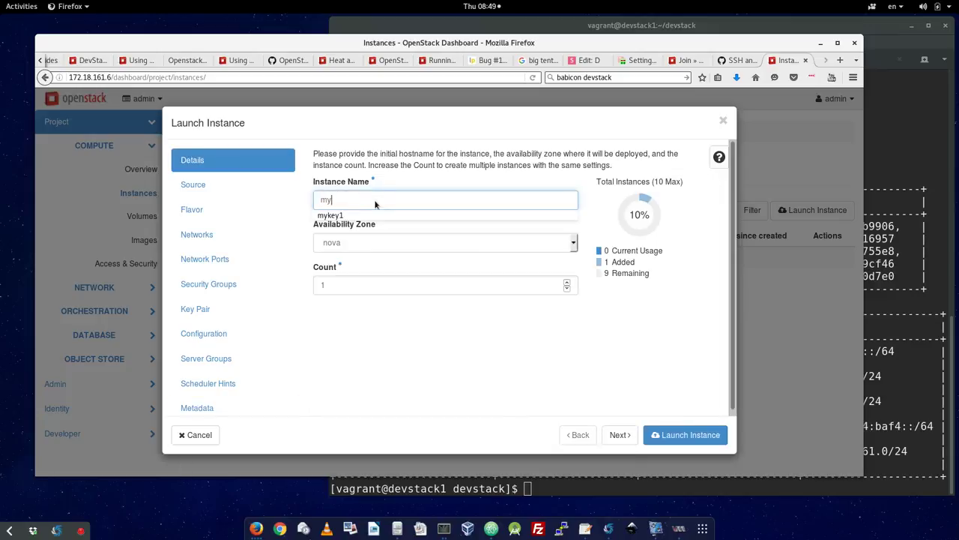
{"action": "type", "text": "in"}
{"action": "key", "text": "BackSpace"}
{"action": "key", "text": "BackSpace"}
{"action": "type", "text": "vm1"}
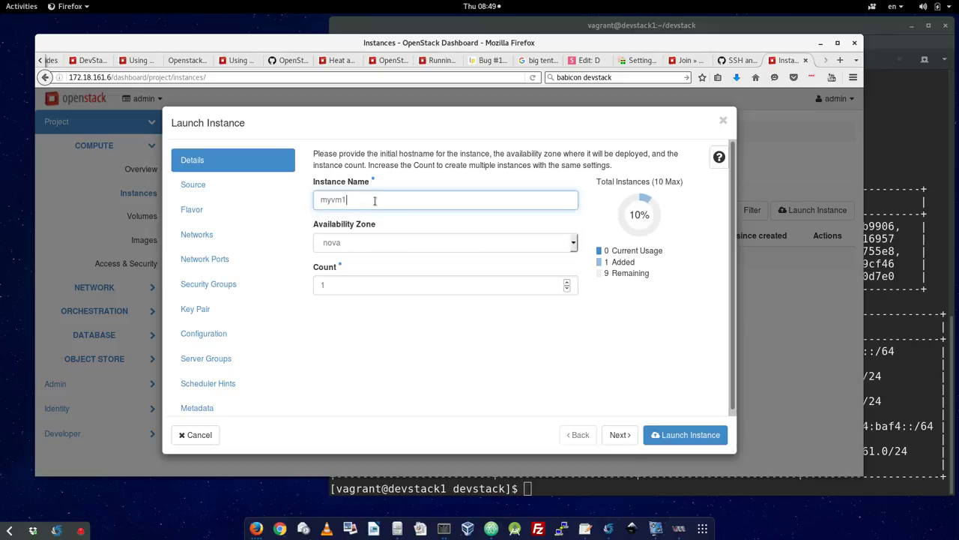
{"action": "left_click", "coordinate": [693, 435]}
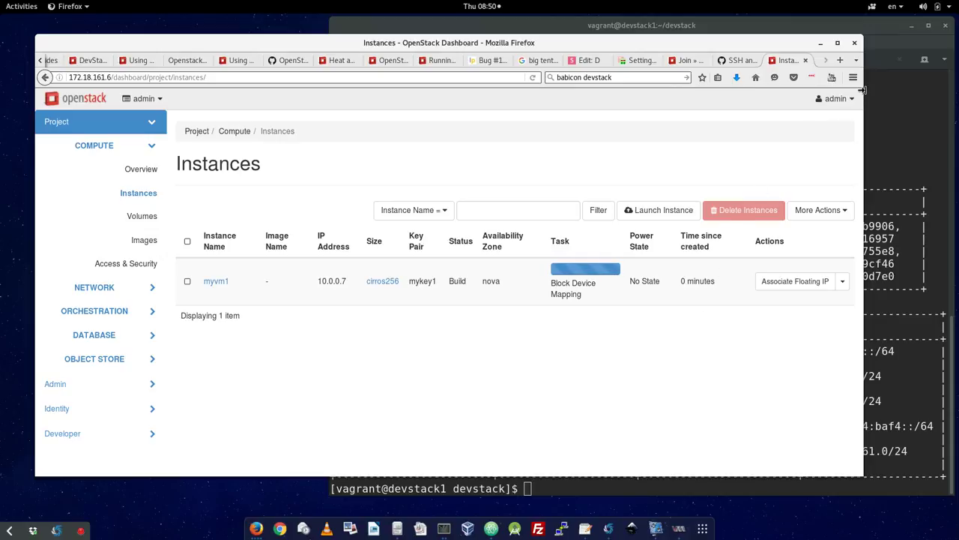
Step: Switch to the devstack2 terminal session, clear it, reduce the text size and try to show the Open vSwitch configuration with ovs-vsctl show
{"action": "left_click", "coordinate": [860, 28]}
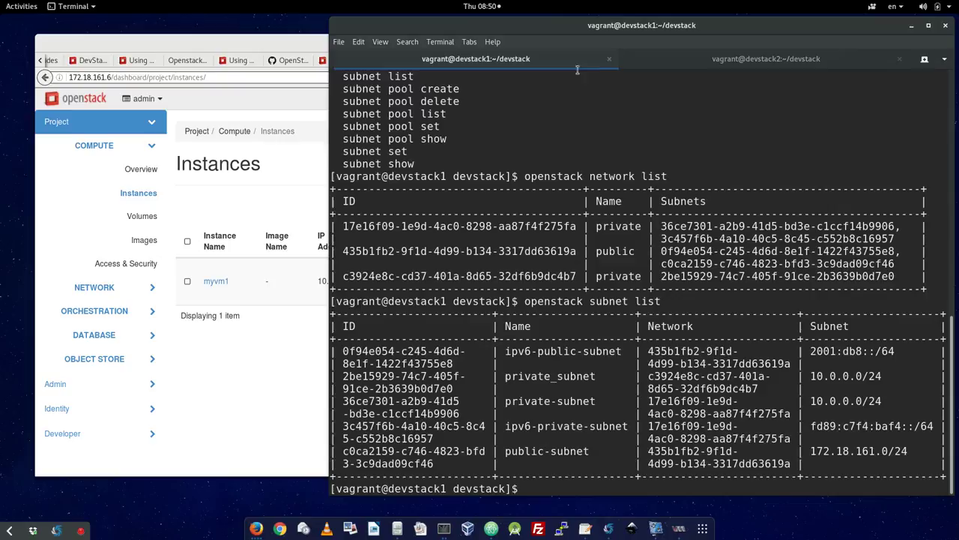
{"action": "left_click", "coordinate": [793, 64]}
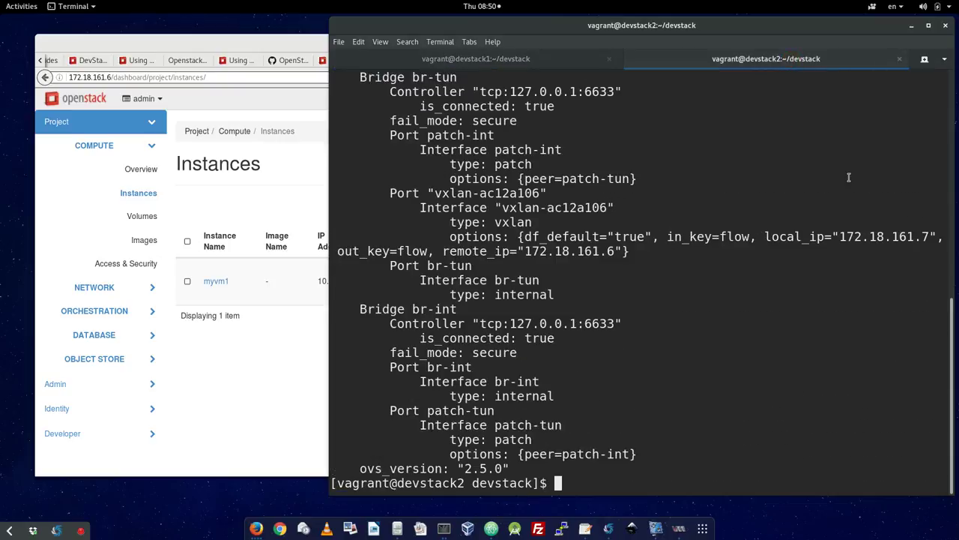
{"action": "type", "text": "clear"}
{"action": "key", "text": "Return"}
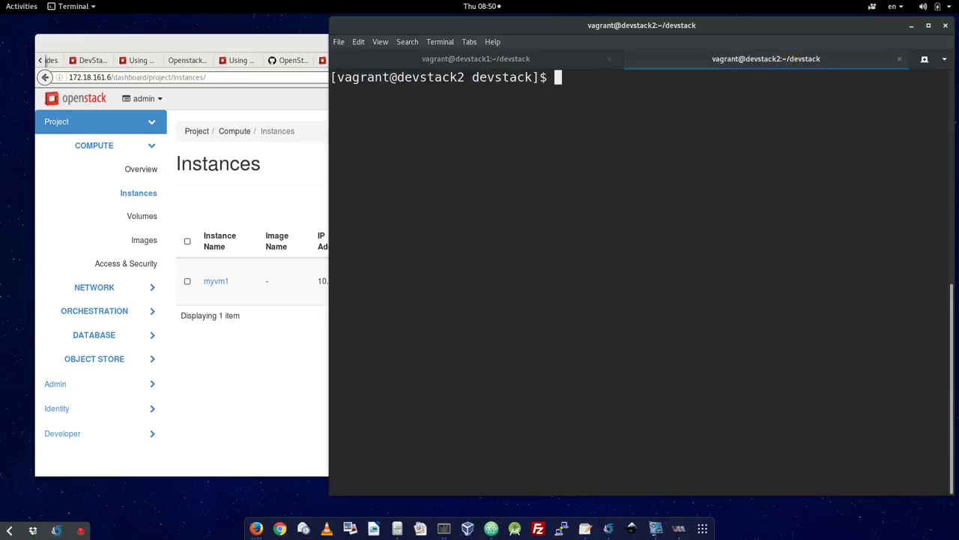
{"action": "scroll", "coordinate": [641, 281], "scroll_direction": "up", "scroll_amount": 2}
{"action": "key", "text": "ctrl+minus"}
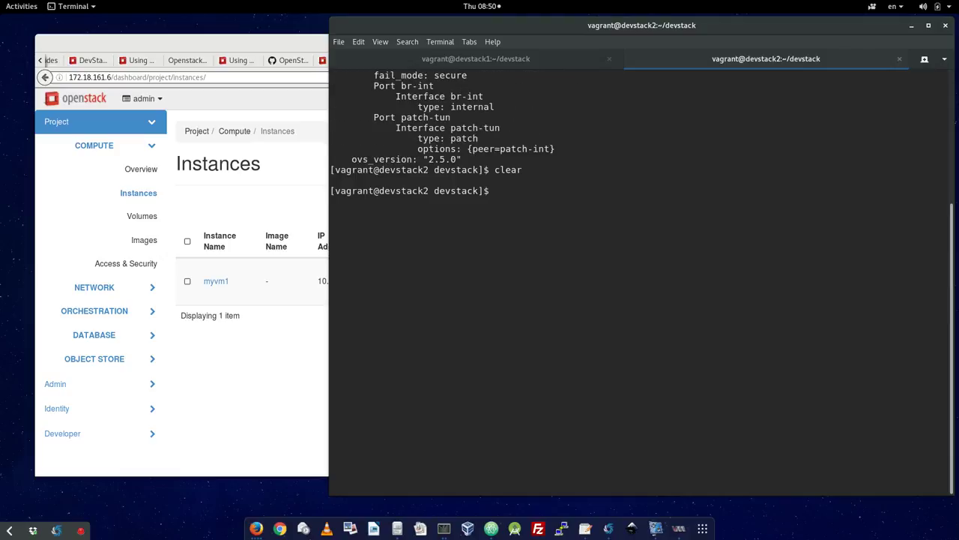
{"action": "type", "text": "ovs-vsctl show"}
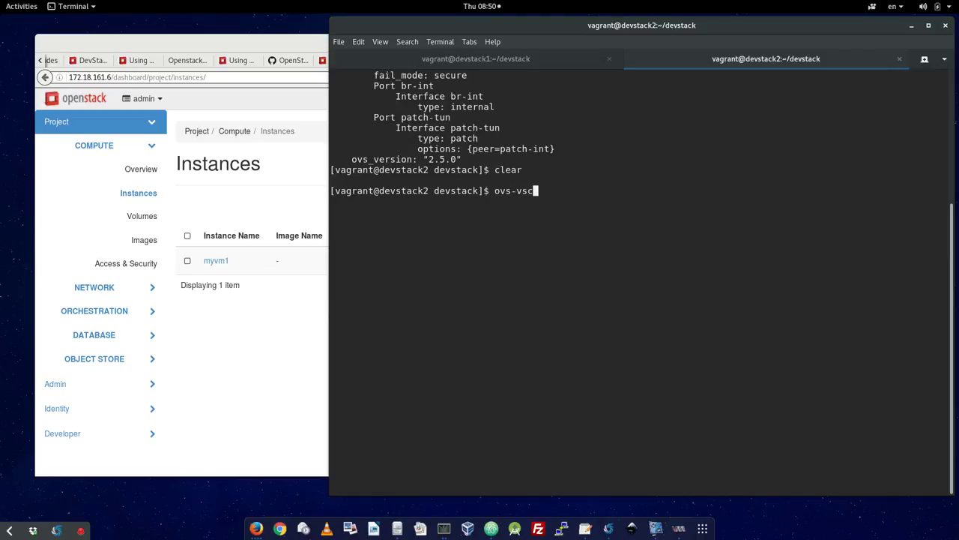
{"action": "key", "text": "Return"}
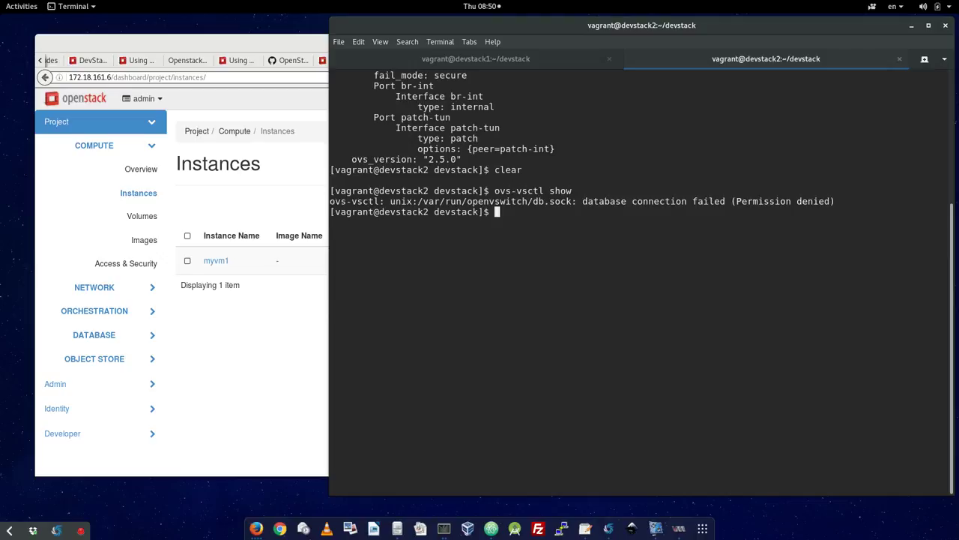
Step: Rerun the Open vSwitch query with administrator rights as sudo ovs-vsctl show
{"action": "key", "text": "Up"}
{"action": "key", "text": "Left"}
{"action": "key", "text": "Left"}
{"action": "key", "text": "Left"}
{"action": "key", "text": "Left"}
{"action": "key", "text": "Left"}
{"action": "key", "text": "Left"}
{"action": "key", "text": "Left"}
{"action": "key", "text": "Left"}
{"action": "key", "text": "Left"}
{"action": "key", "text": "Left"}
{"action": "key", "text": "Left"}
{"action": "key", "text": "Left"}
{"action": "key", "text": "Left"}
{"action": "key", "text": "Left"}
{"action": "type", "text": "sudo"}
{"action": "key", "text": "Return"}
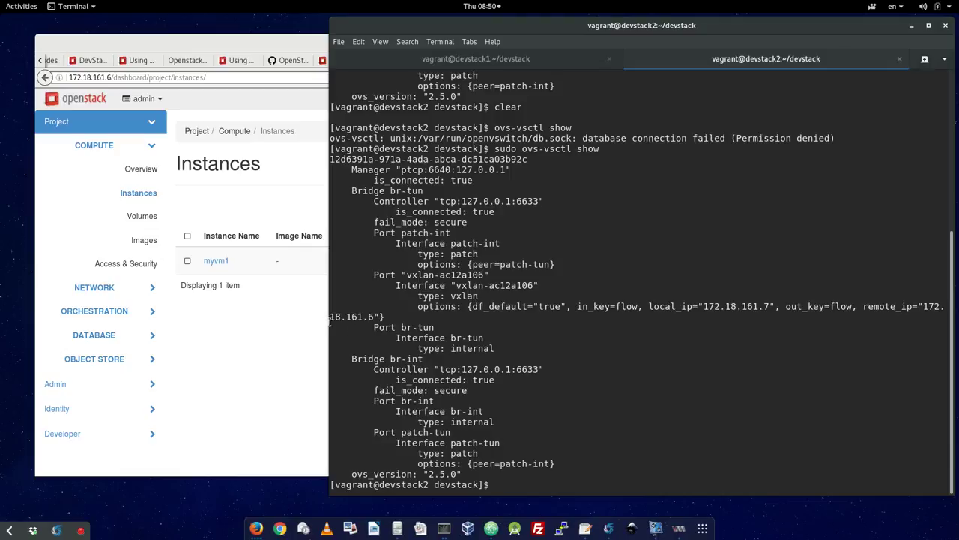
Step: Switch to the OpenStack dashboard in Firefox and examine the fault message in the overview of instance myvm1
{"action": "left_click", "coordinate": [303, 313]}
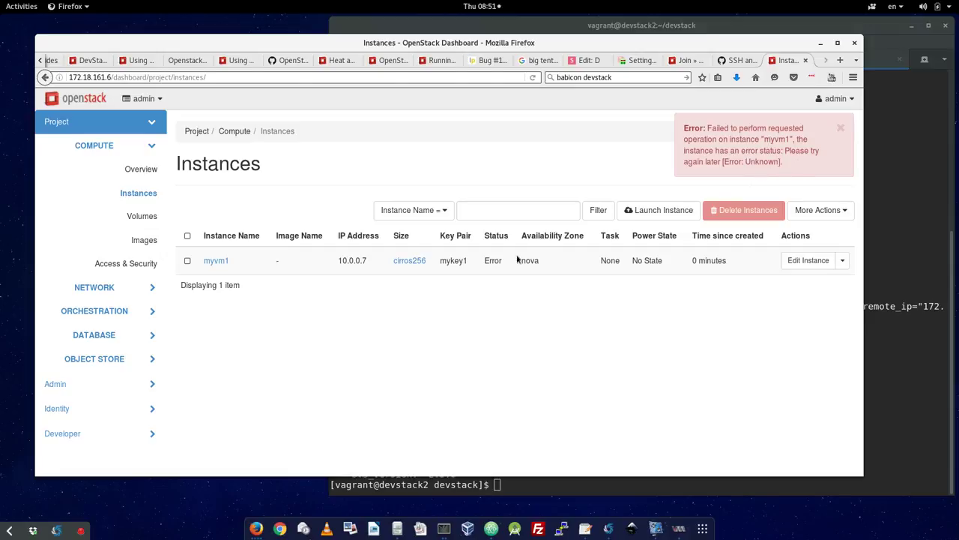
{"action": "left_click", "coordinate": [212, 262]}
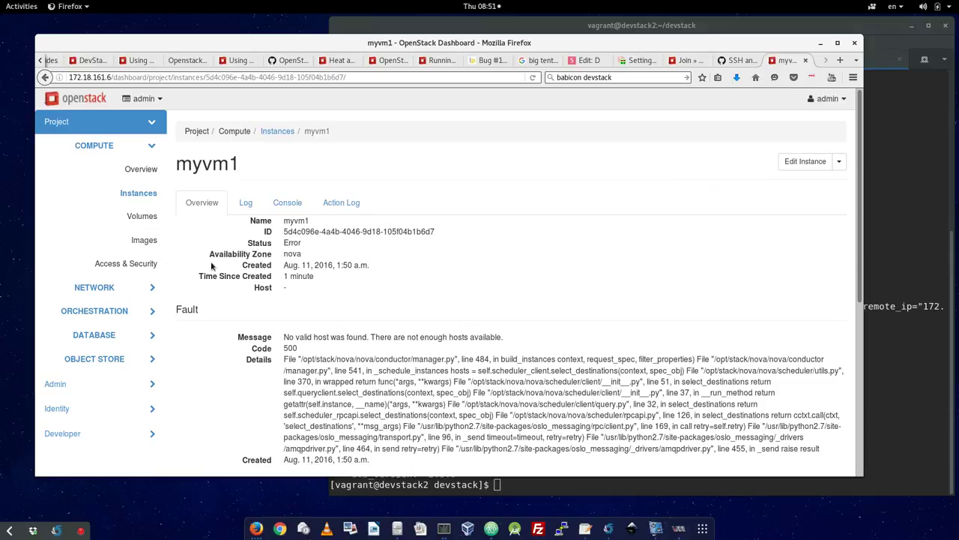
{"action": "scroll", "coordinate": [513, 266], "scroll_direction": "down", "scroll_amount": 3}
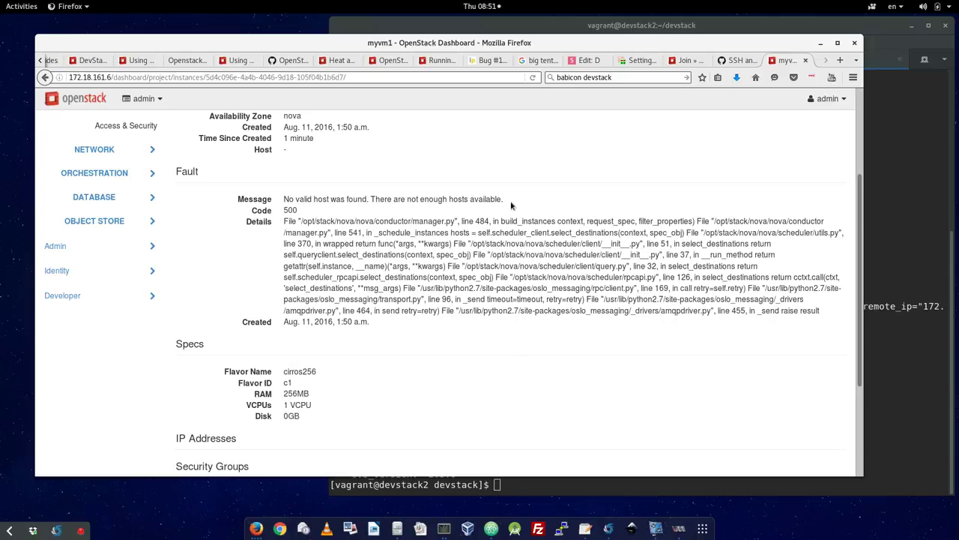
{"action": "left_click_drag", "start_coordinate": [285, 198], "coordinate": [504, 201]}
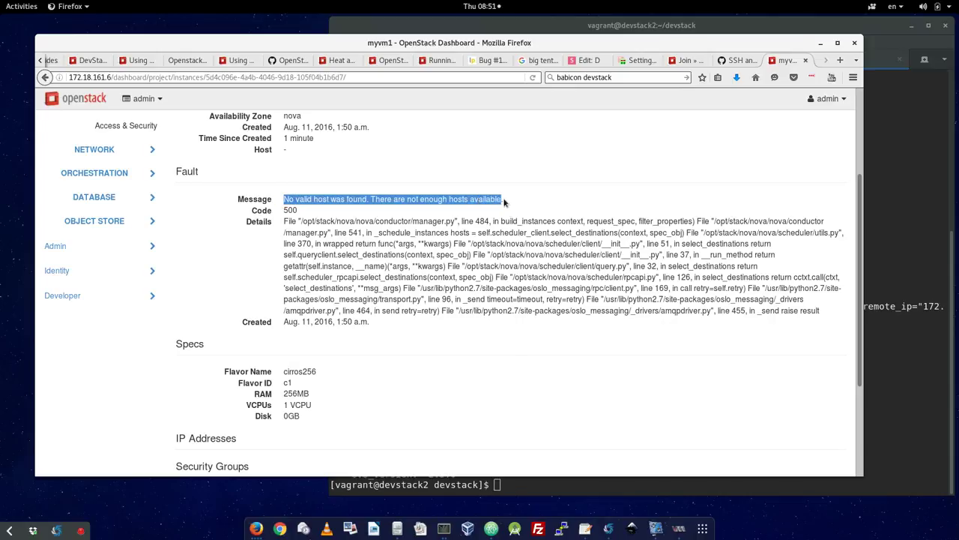
{"action": "scroll", "coordinate": [649, 349], "scroll_direction": "up", "scroll_amount": 3}
{"action": "scroll", "coordinate": [649, 349], "scroll_direction": "down", "scroll_amount": 2}
{"action": "scroll", "coordinate": [648, 350], "scroll_direction": "up", "scroll_amount": 2}
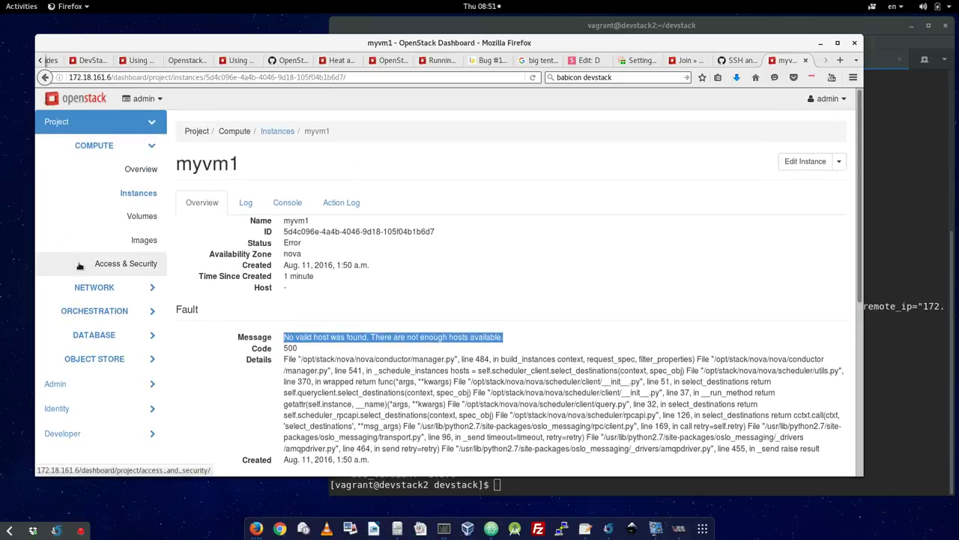
Step: Enable the compute service on host devstack1 in the admin hypervisor settings
{"action": "left_click", "coordinate": [101, 380]}
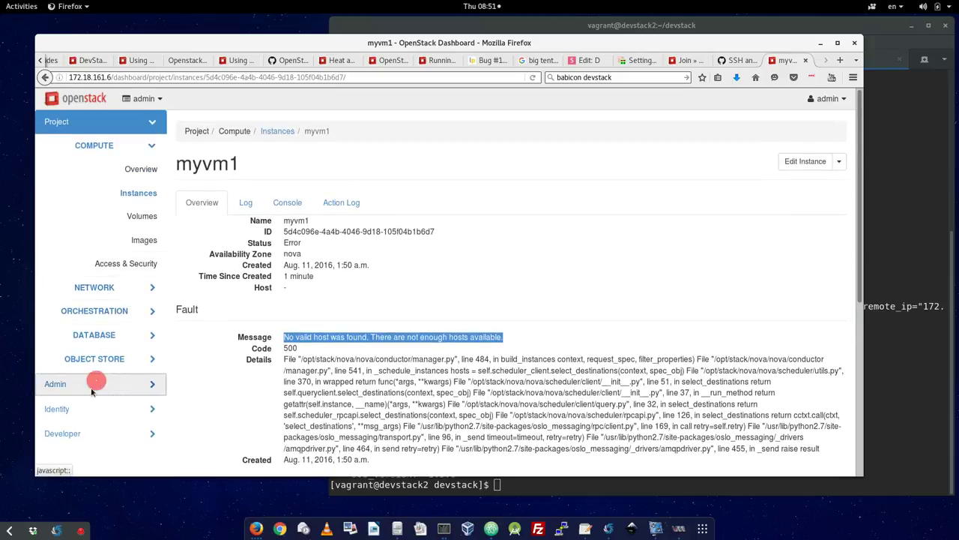
{"action": "left_click", "coordinate": [136, 241]}
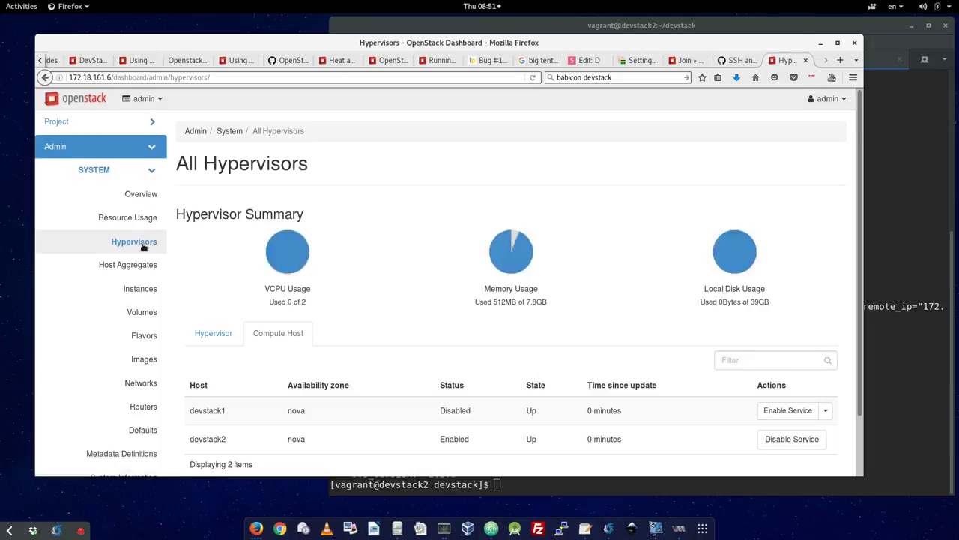
{"action": "scroll", "coordinate": [439, 341], "scroll_direction": "down", "scroll_amount": 2}
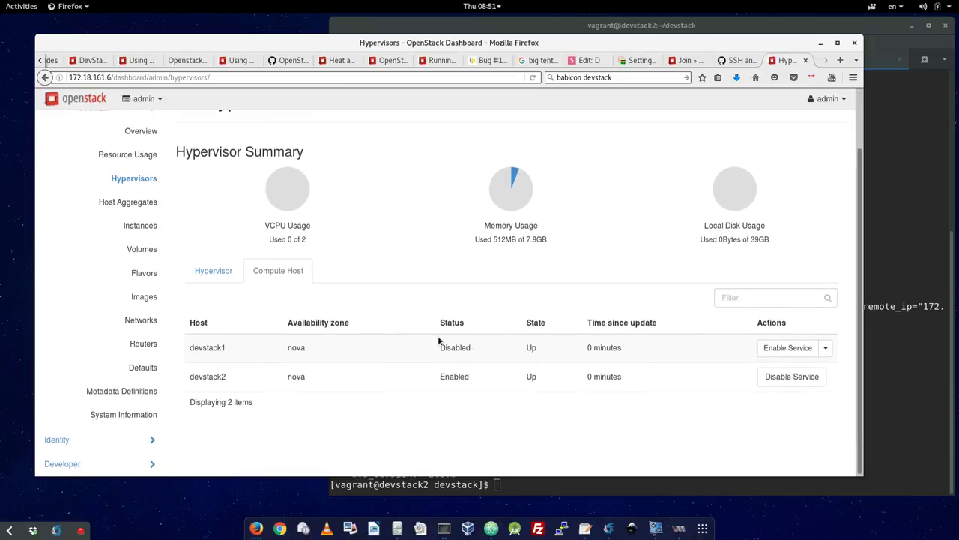
{"action": "left_click", "coordinate": [786, 350]}
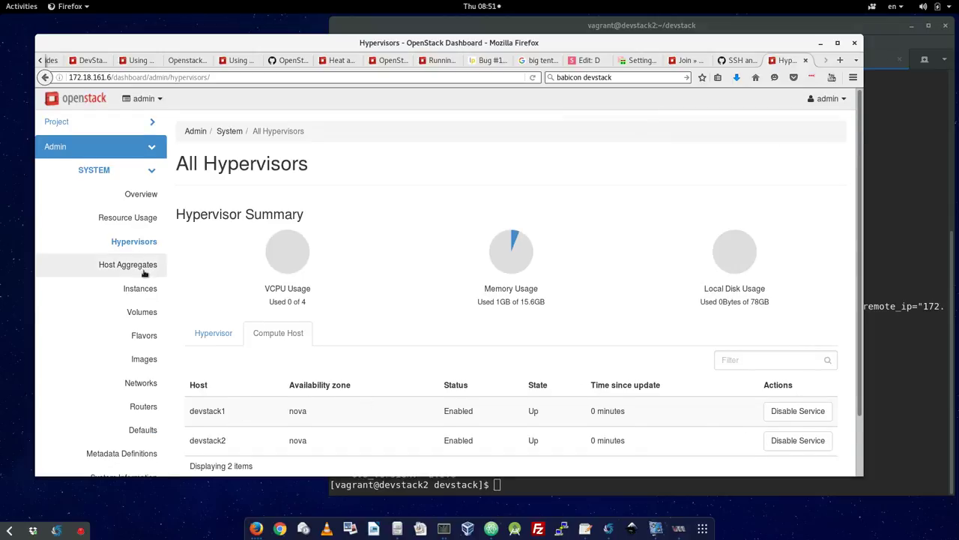
{"action": "scroll", "coordinate": [154, 307], "scroll_direction": "down", "scroll_amount": 2}
{"action": "scroll", "coordinate": [139, 313], "scroll_direction": "up", "scroll_amount": 2}
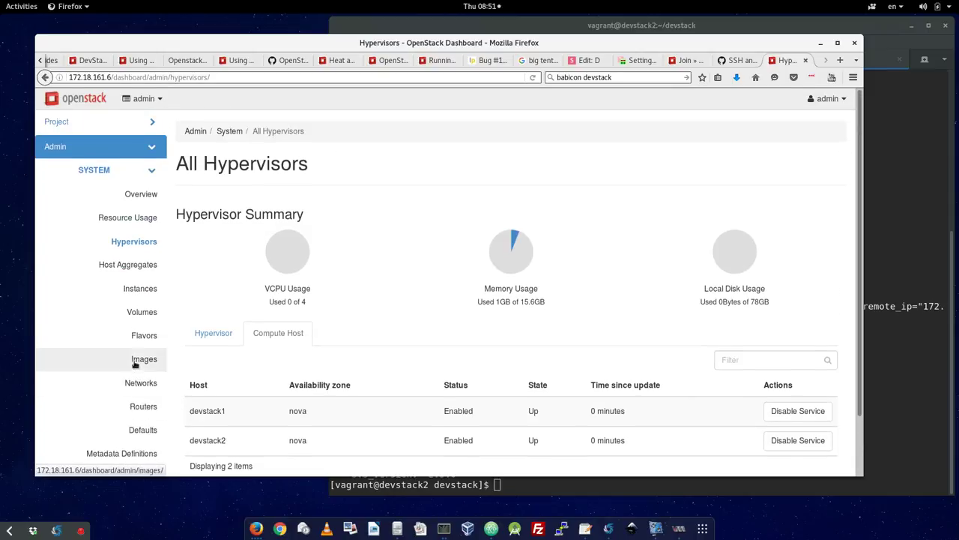
Step: Return to the project's instances and check the edit form and the available actions for myvm1
{"action": "left_click", "coordinate": [107, 122]}
{"action": "left_click", "coordinate": [140, 192]}
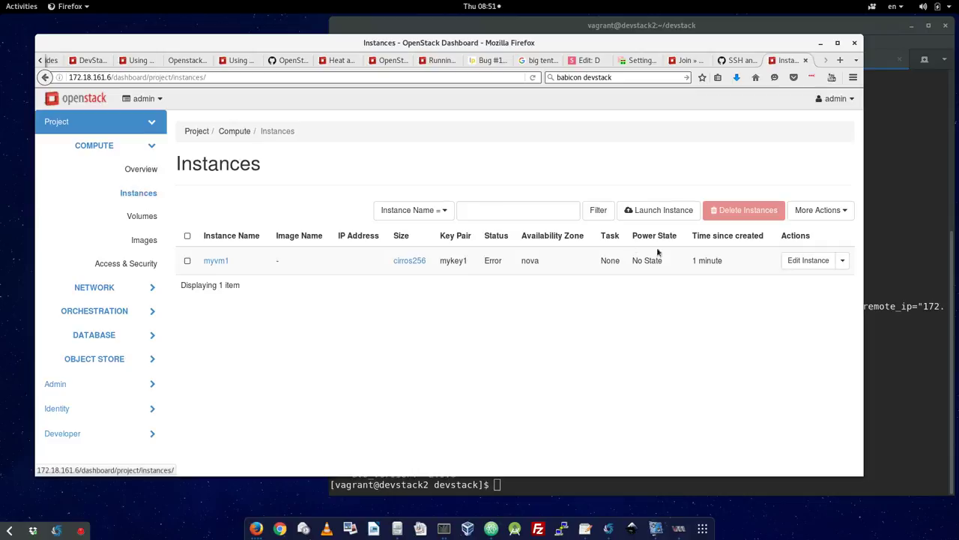
{"action": "left_click", "coordinate": [817, 264]}
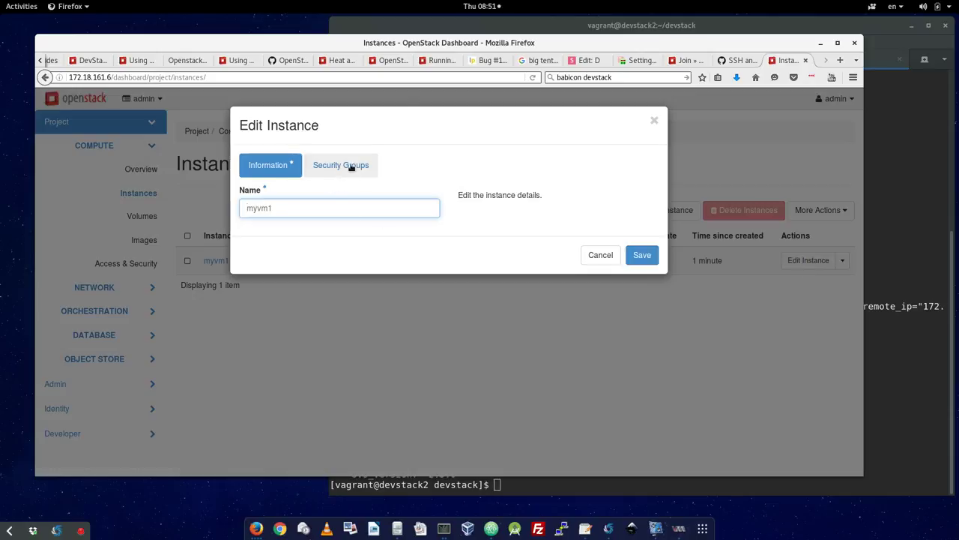
{"action": "left_click", "coordinate": [607, 256]}
{"action": "left_click", "coordinate": [843, 260]}
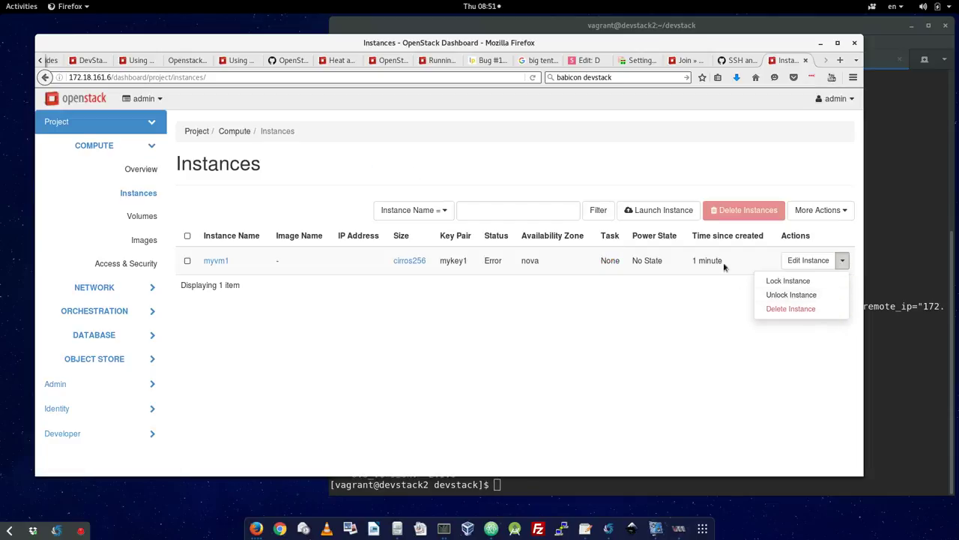
Step: Select myvm1, dismiss the deletion request and try to start the instance
{"action": "left_click", "coordinate": [187, 261]}
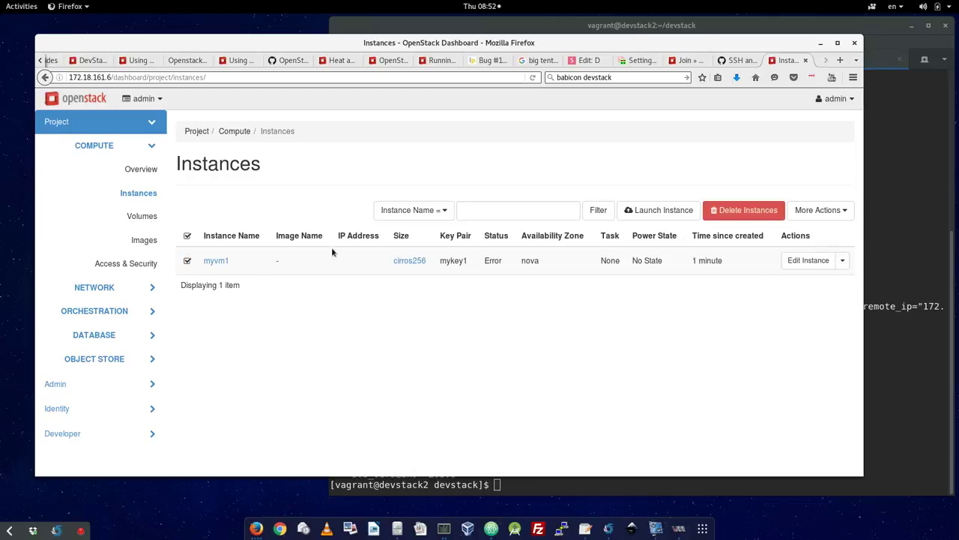
{"action": "left_click", "coordinate": [758, 212]}
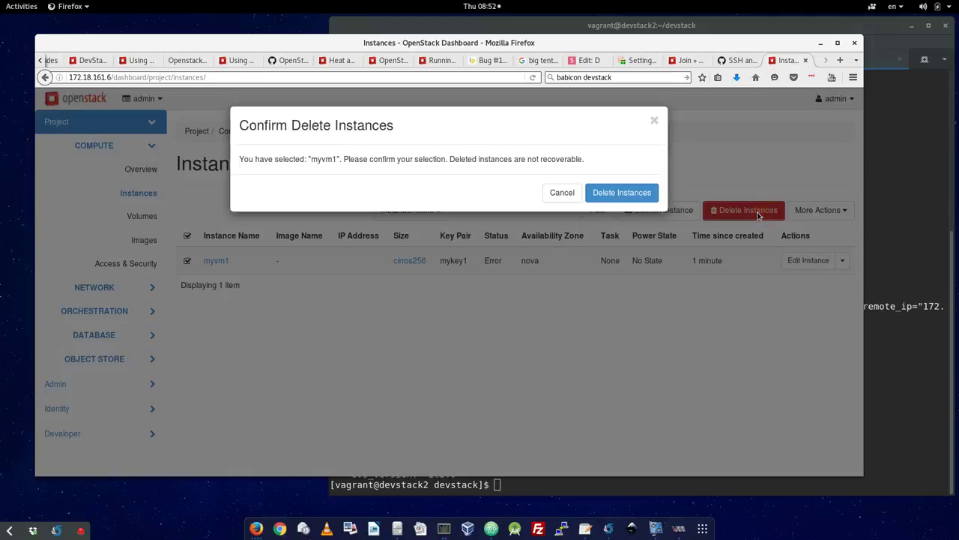
{"action": "left_click", "coordinate": [563, 192]}
{"action": "left_click", "coordinate": [844, 215]}
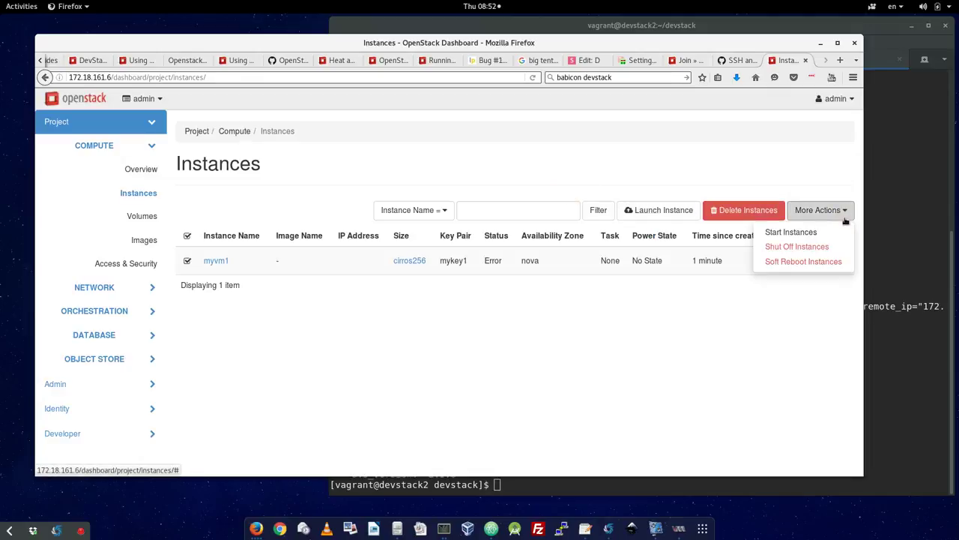
{"action": "left_click", "coordinate": [803, 234]}
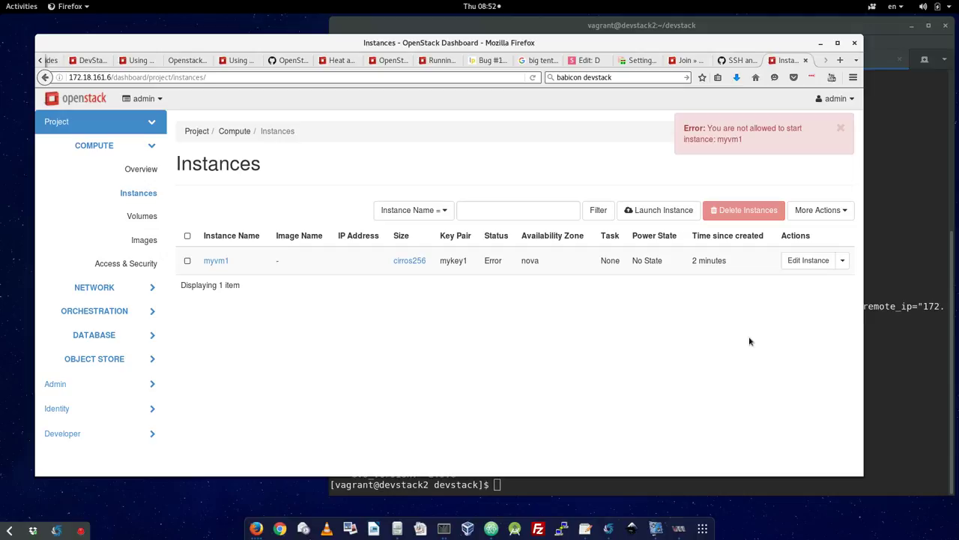
Step: Delete the failed instance myvm1 and confirm its deletion
{"action": "left_click", "coordinate": [188, 236]}
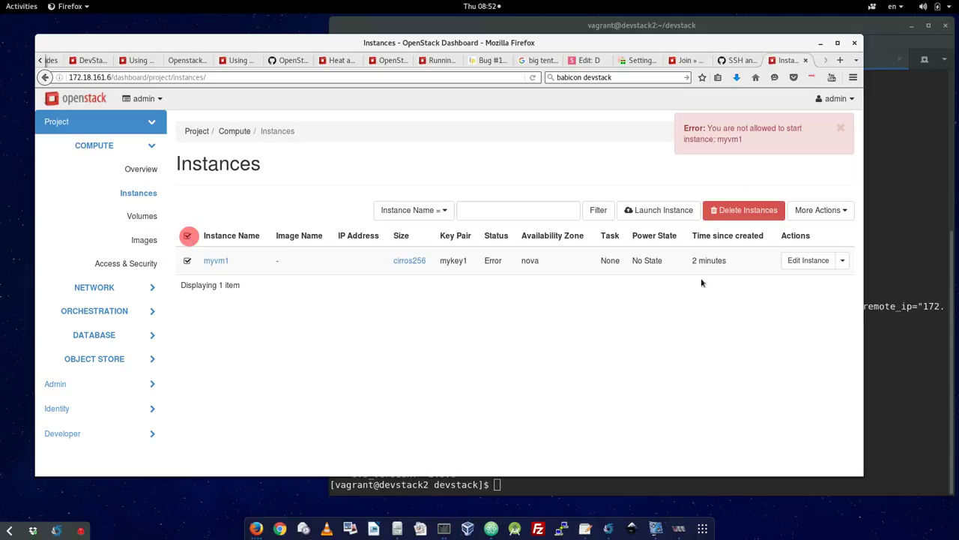
{"action": "left_click", "coordinate": [745, 210]}
{"action": "left_click", "coordinate": [617, 192]}
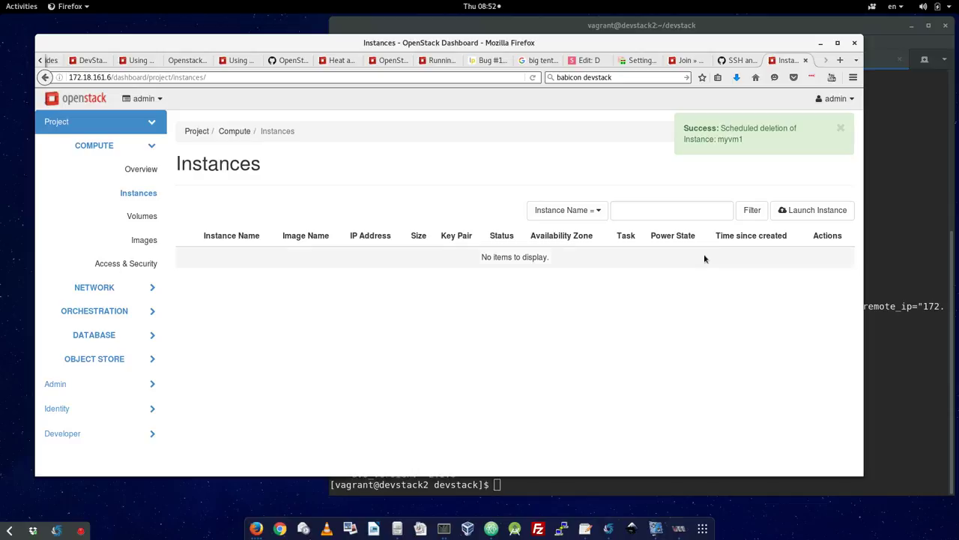
Step: Start launching a new instance and name it myvm1
{"action": "left_click", "coordinate": [814, 210]}
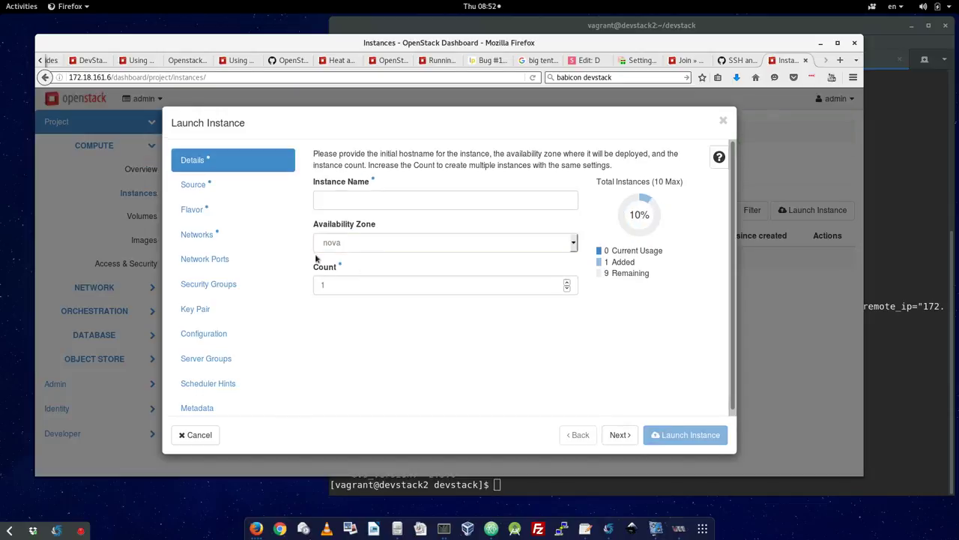
{"action": "left_click", "coordinate": [235, 186]}
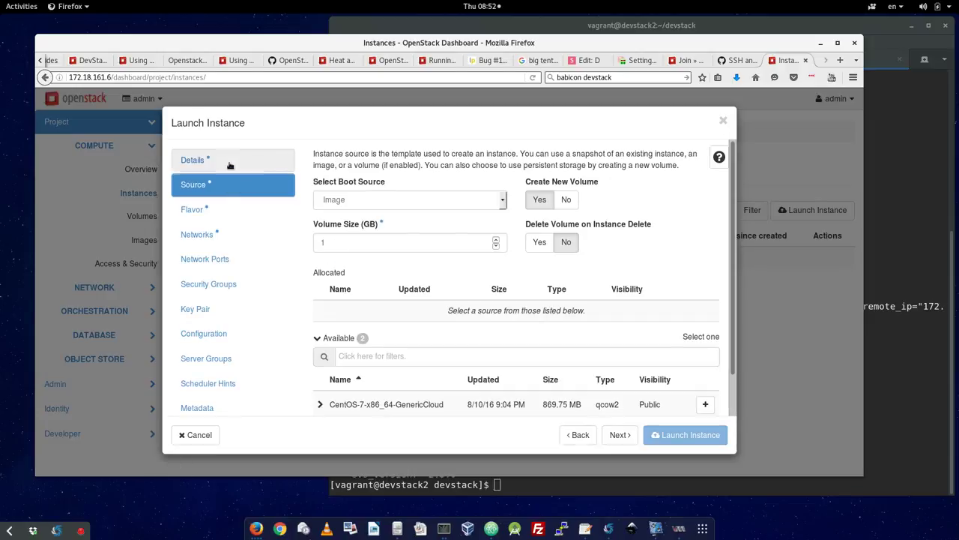
{"action": "left_click", "coordinate": [228, 161]}
{"action": "left_click", "coordinate": [379, 199]}
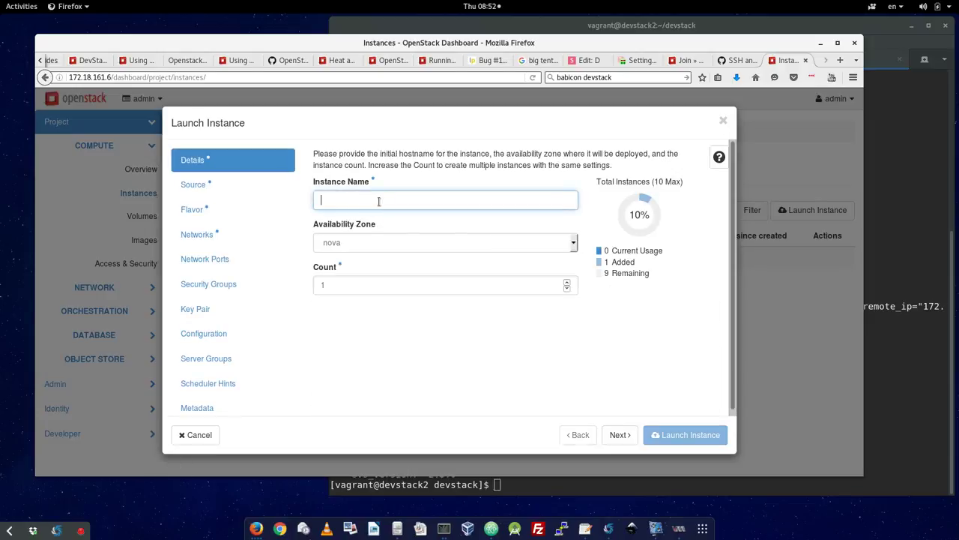
{"action": "type", "text": "my"}
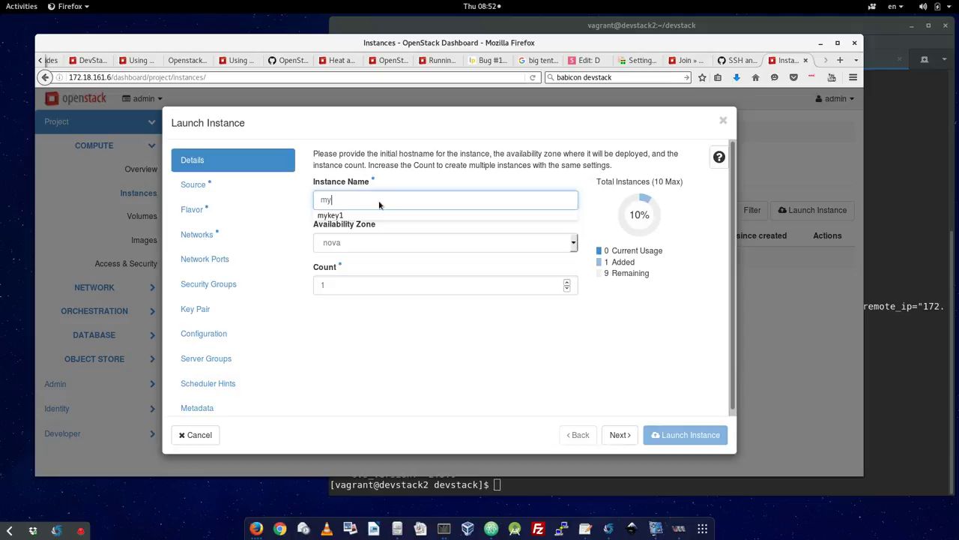
{"action": "type", "text": "vm1"}
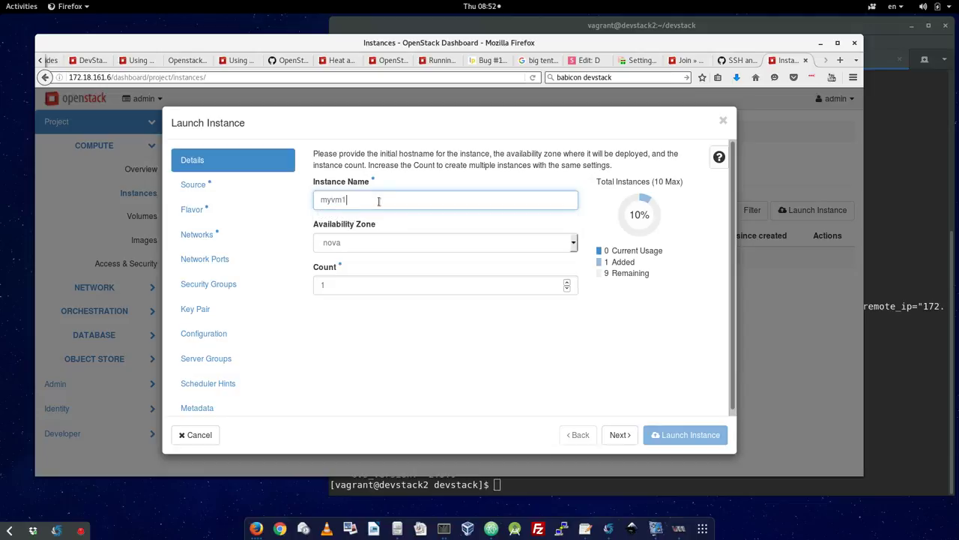
Step: Choose the cirros-0.3.4-x86_64-uec image as the boot source and m1.nano as the flavor for the new instance
{"action": "left_click", "coordinate": [231, 186]}
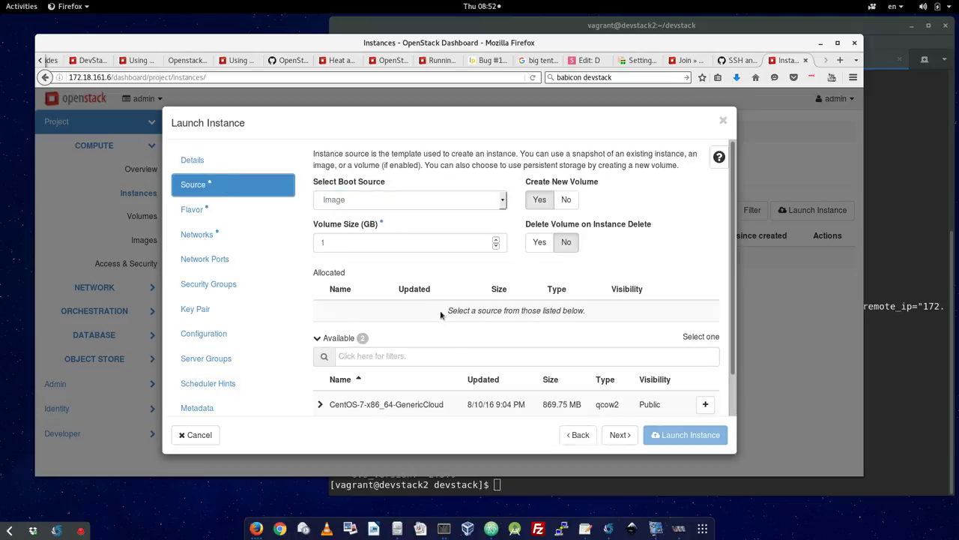
{"action": "scroll", "coordinate": [674, 404], "scroll_direction": "down", "scroll_amount": 1}
{"action": "left_click", "coordinate": [706, 390]}
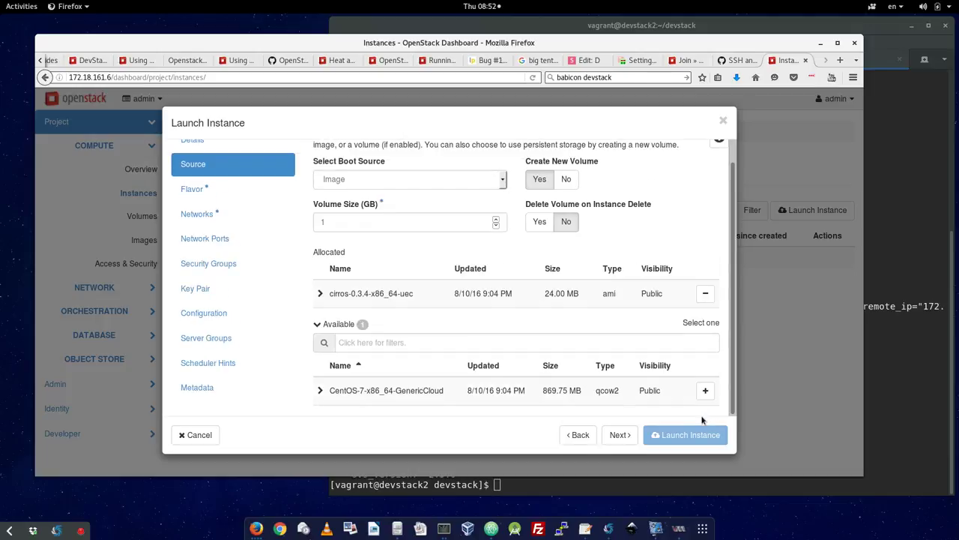
{"action": "left_click", "coordinate": [252, 194]}
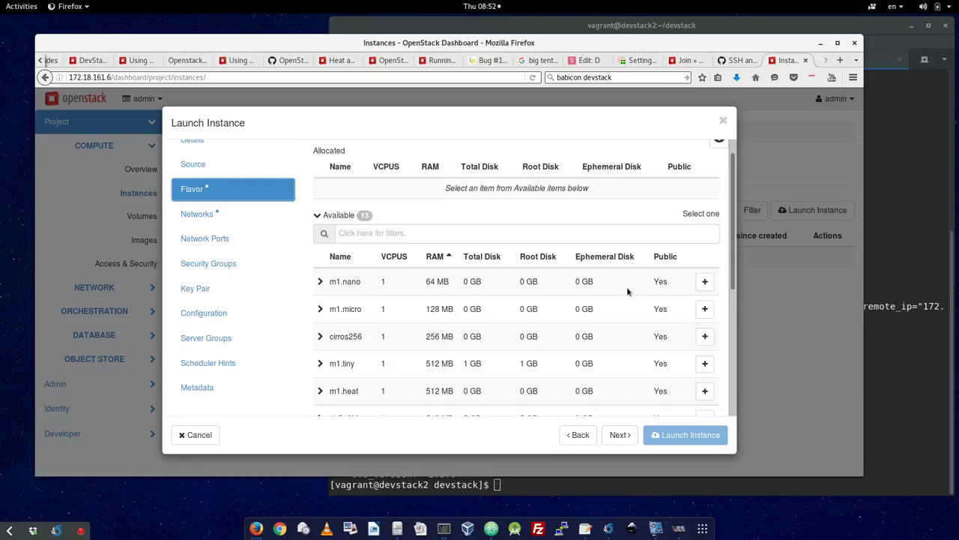
{"action": "left_click", "coordinate": [704, 283]}
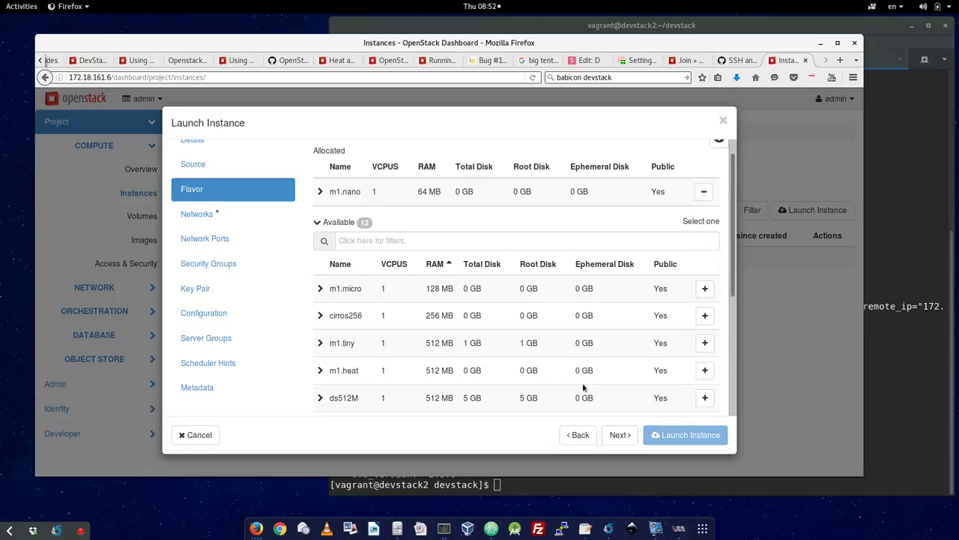
Step: Attach the private network to the new instance, check its security groups and key pair, and launch it
{"action": "left_click", "coordinate": [251, 215]}
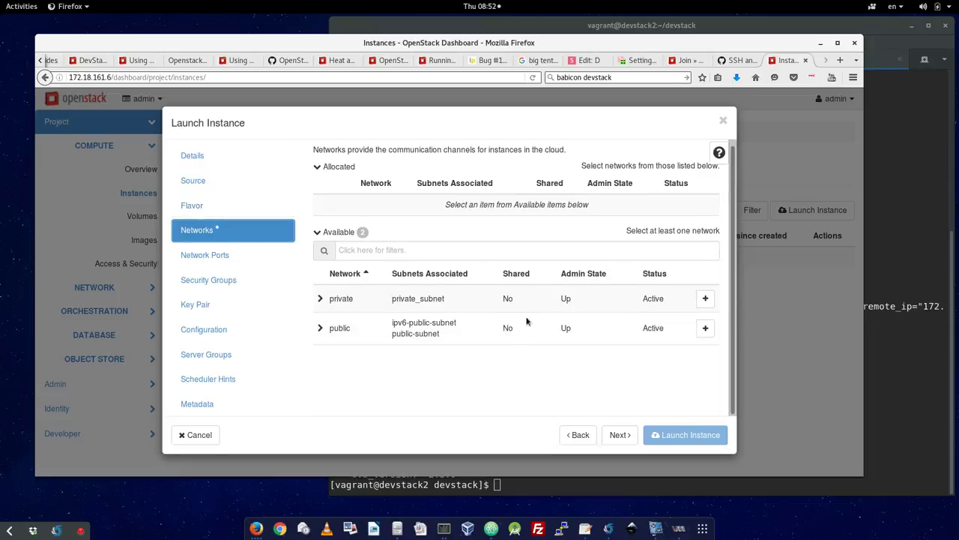
{"action": "left_click", "coordinate": [705, 300]}
{"action": "left_click", "coordinate": [683, 436]}
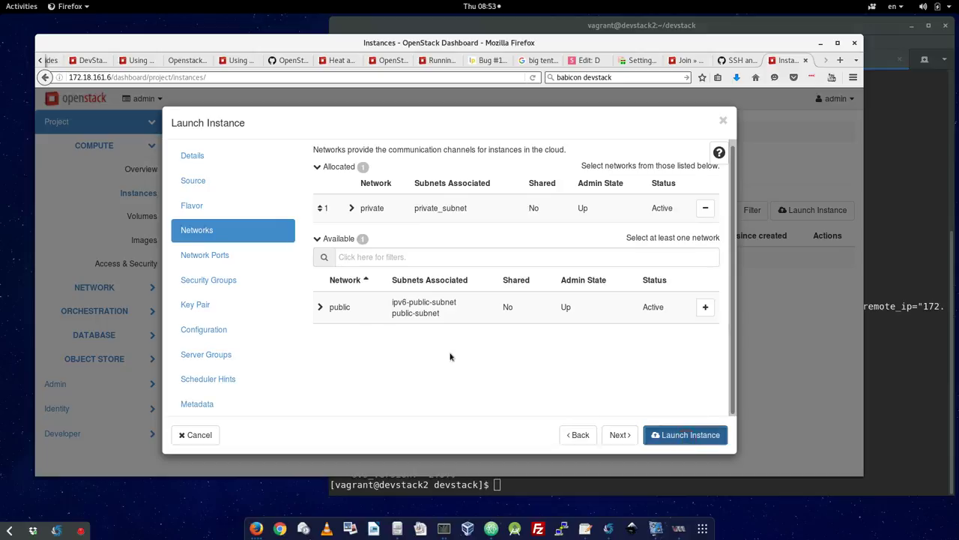
{"action": "left_click", "coordinate": [247, 280]}
{"action": "left_click", "coordinate": [234, 305]}
{"action": "left_click", "coordinate": [706, 434]}
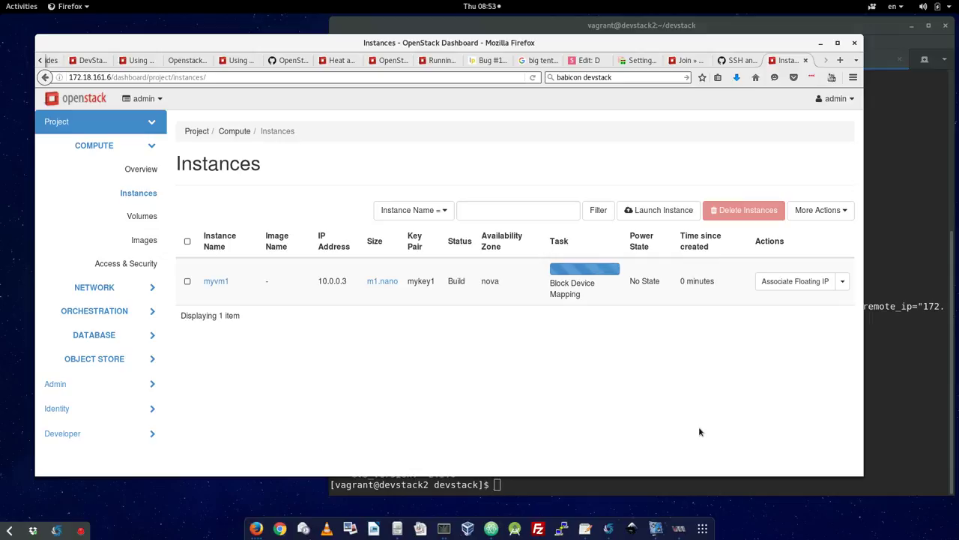
Step: Inspect the overview and console log of myvm1 and check its build progress in the instances list
{"action": "left_click", "coordinate": [216, 282]}
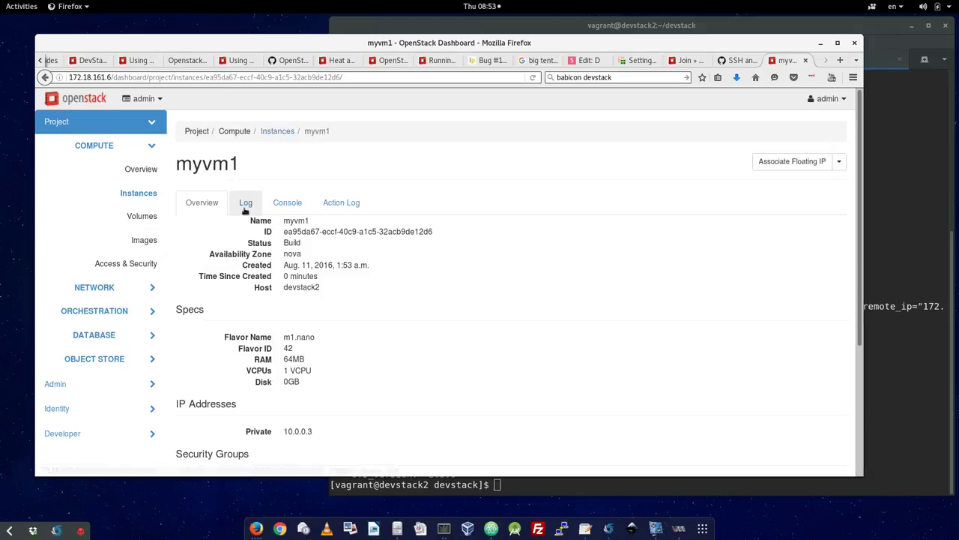
{"action": "left_click", "coordinate": [245, 207]}
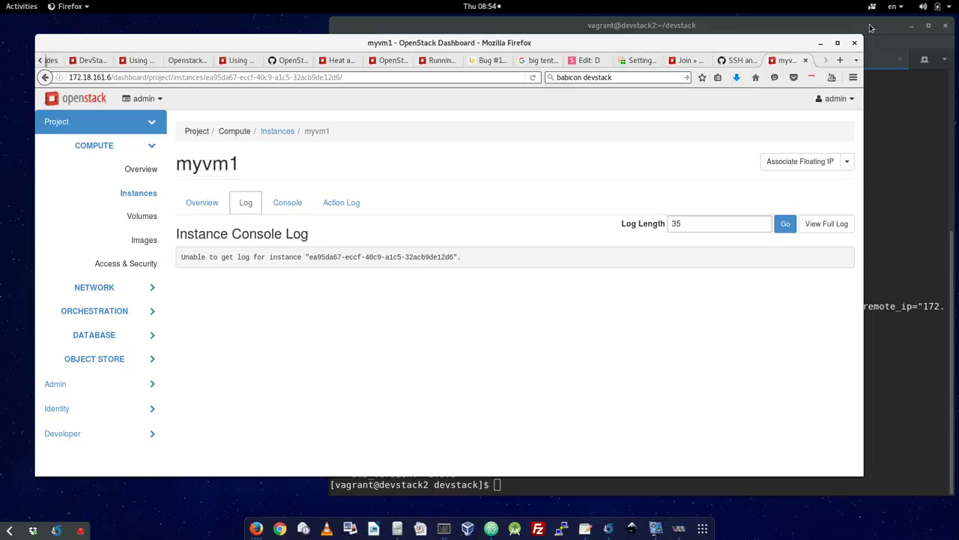
{"action": "left_click", "coordinate": [204, 204]}
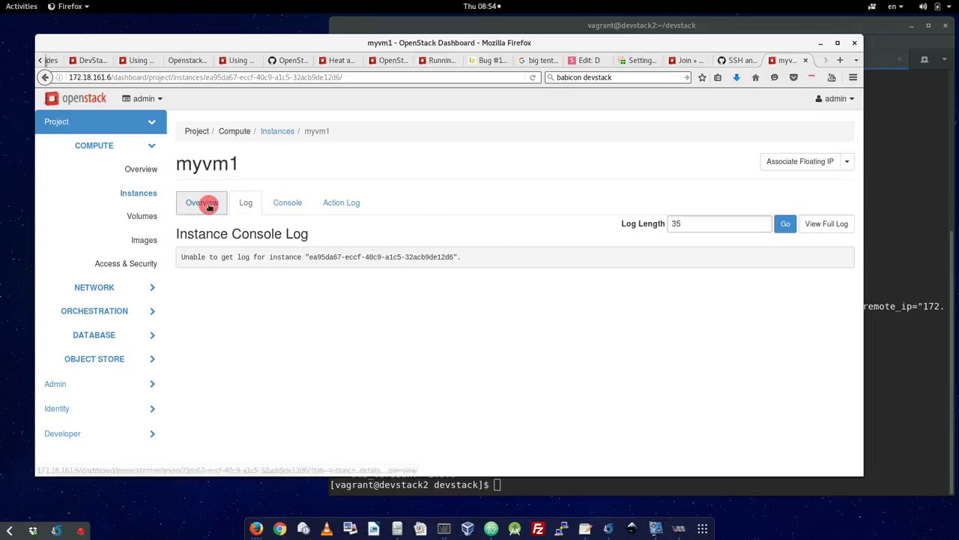
{"action": "left_click", "coordinate": [139, 195]}
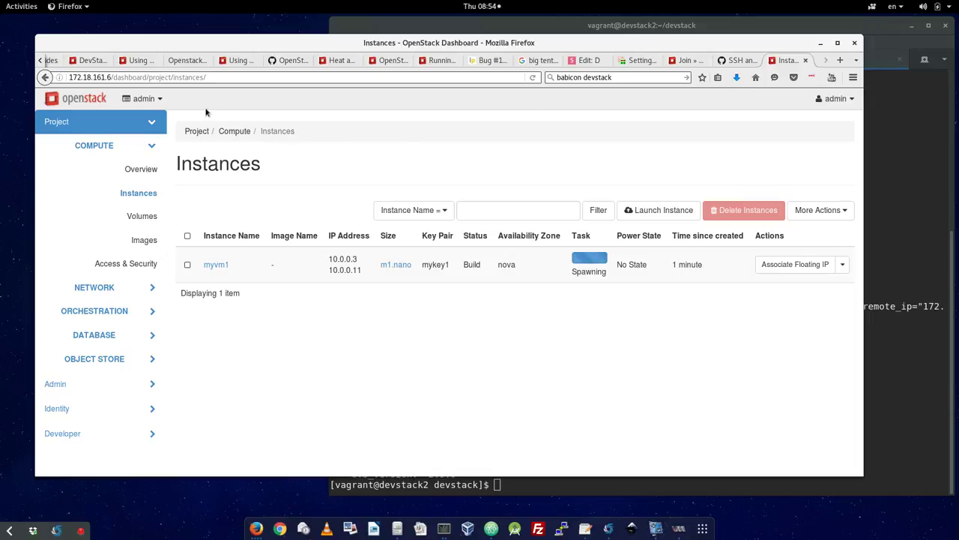
{"action": "left_click", "coordinate": [45, 77]}
{"action": "left_click", "coordinate": [45, 77]}
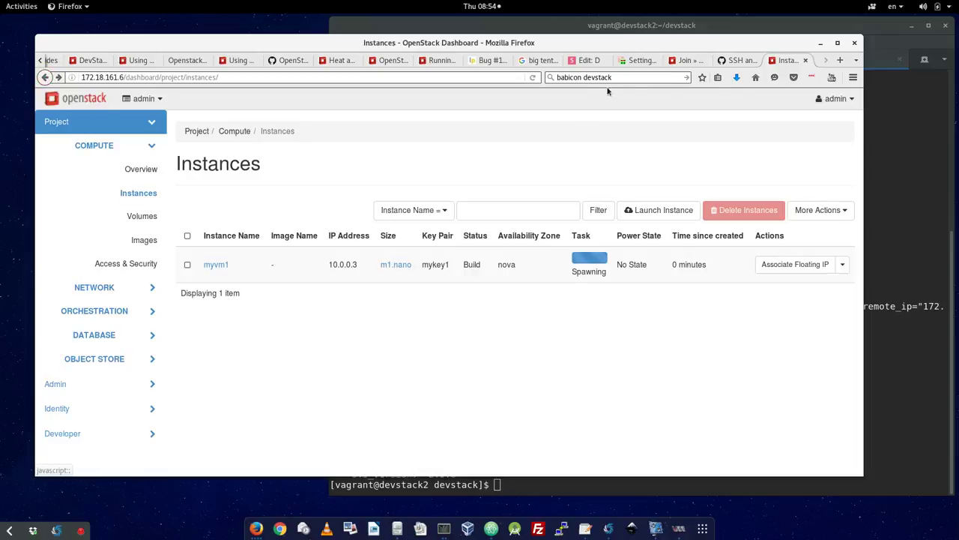
Step: Make the OpenStack dashboard the first browser tab and reload its page
{"action": "left_click_drag", "start_coordinate": [793, 65], "coordinate": [62, 79]}
{"action": "left_click", "coordinate": [45, 78]}
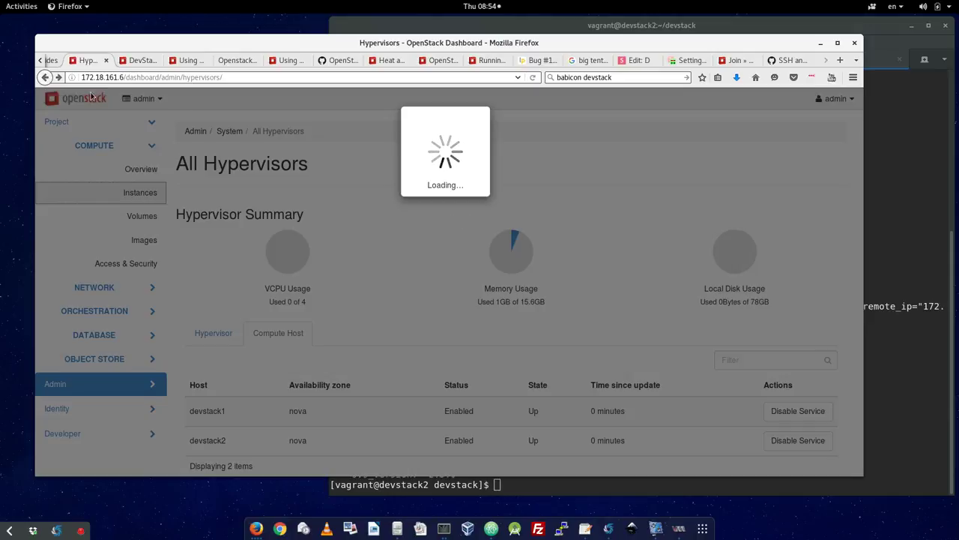
{"action": "left_click", "coordinate": [137, 60]}
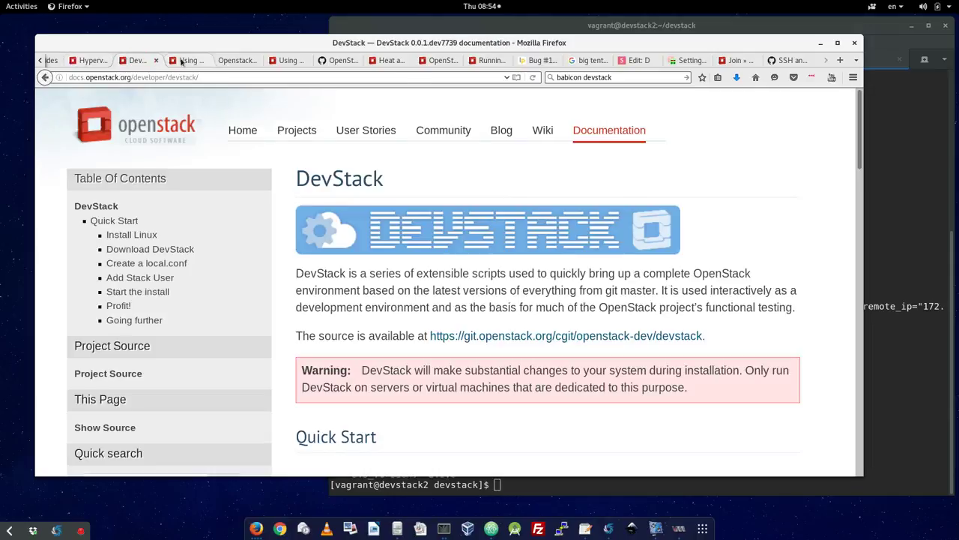
{"action": "left_click", "coordinate": [186, 60]}
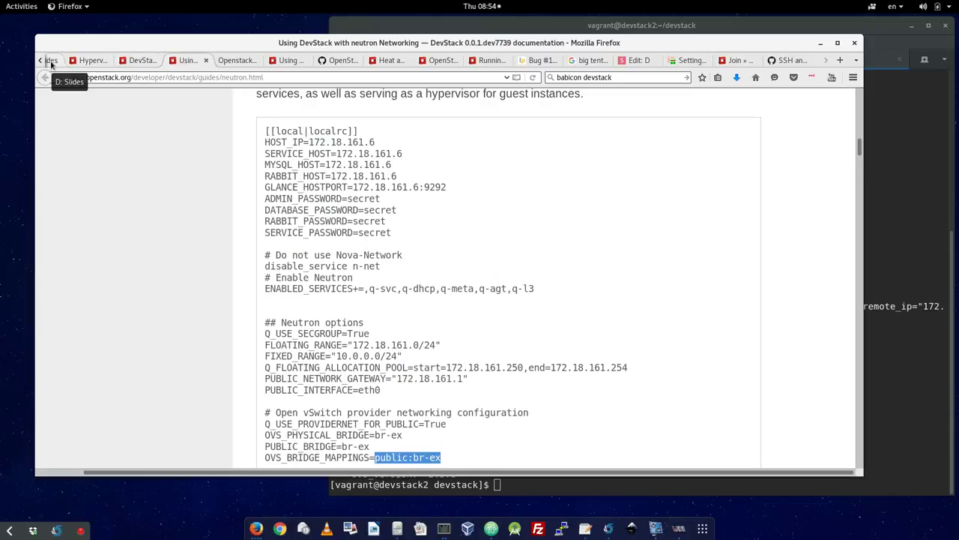
{"action": "left_click", "coordinate": [51, 64]}
{"action": "left_click", "coordinate": [95, 60]}
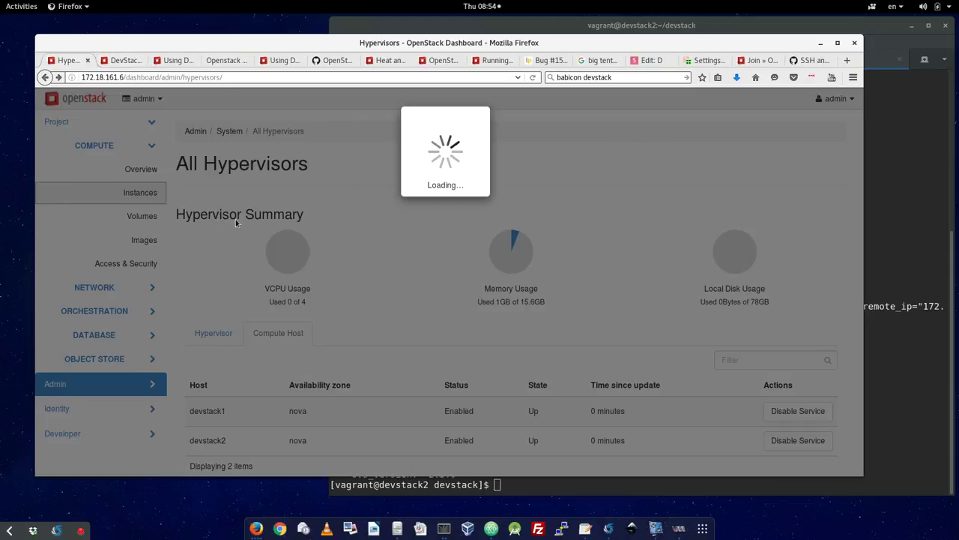
{"action": "left_click", "coordinate": [533, 78]}
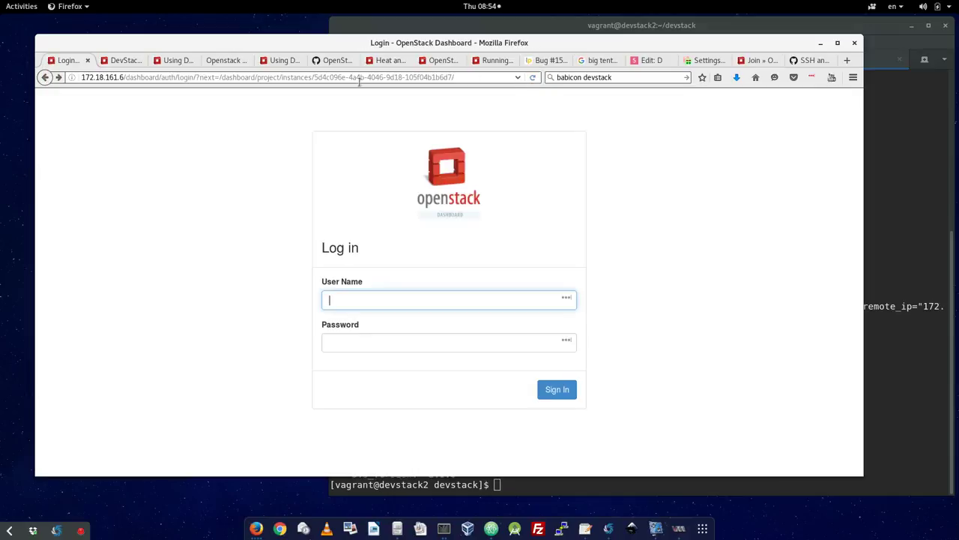
{"action": "left_click", "coordinate": [122, 60]}
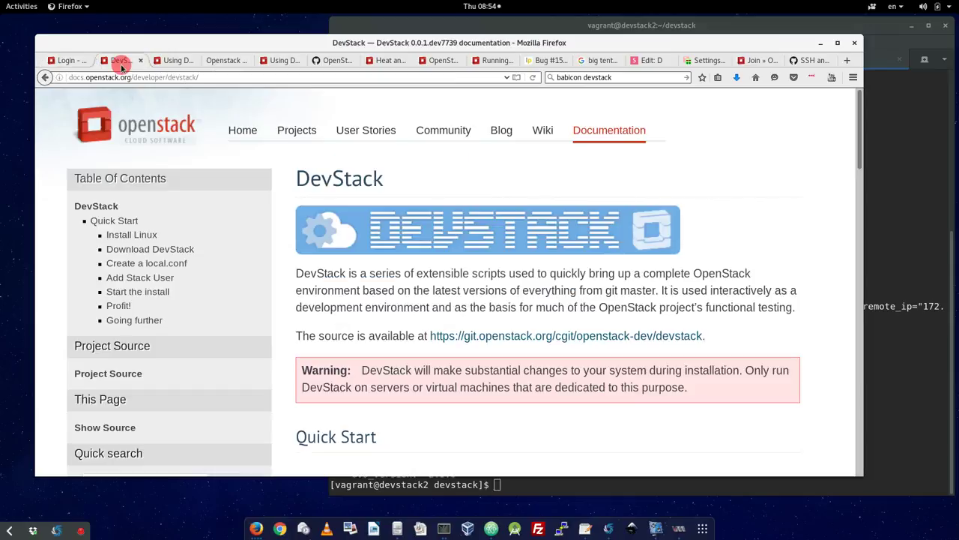
{"action": "left_click", "coordinate": [175, 61]}
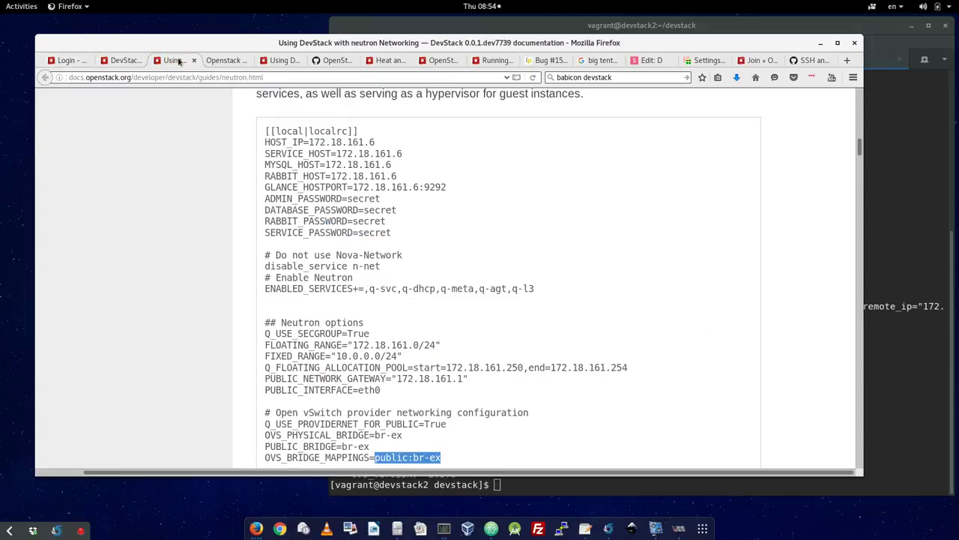
{"action": "left_click", "coordinate": [211, 62]}
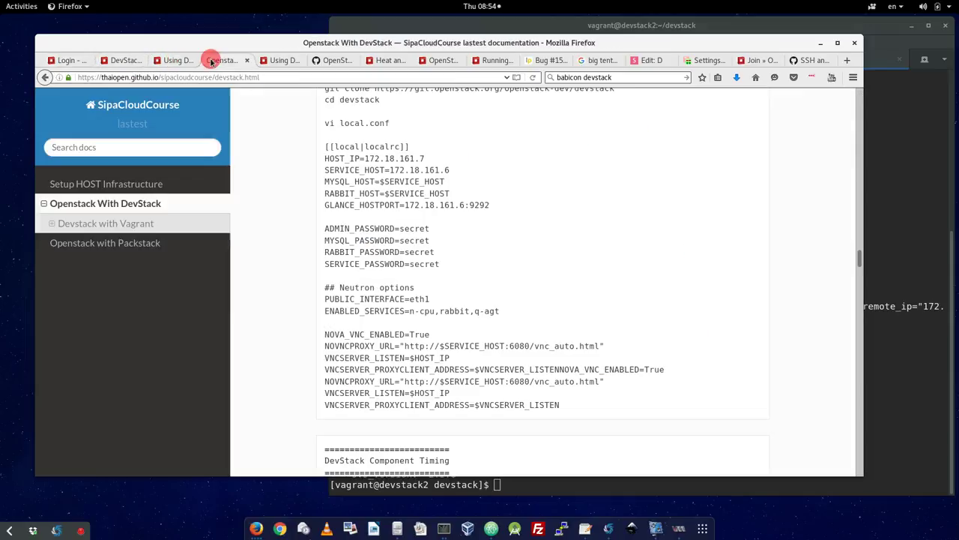
{"action": "left_click", "coordinate": [273, 62]}
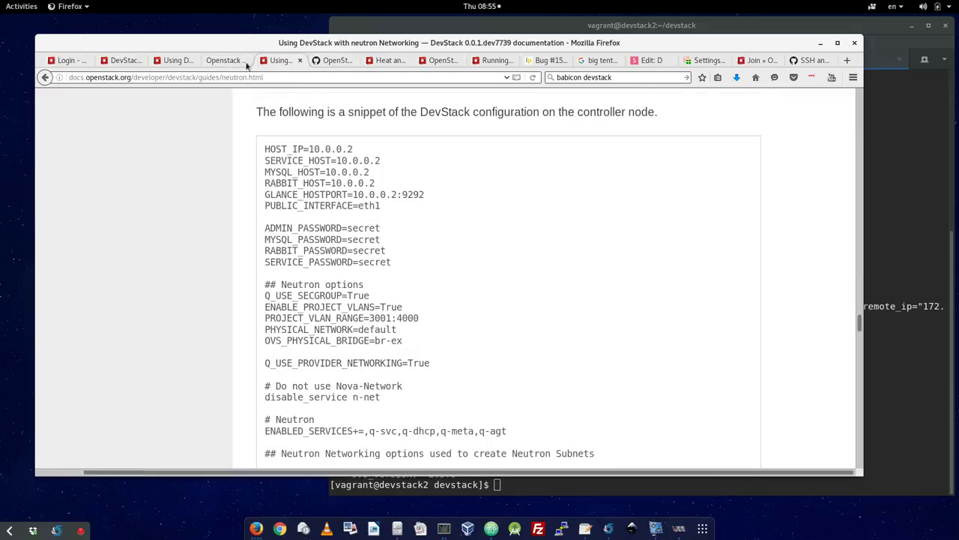
Step: Sign in to the dashboard as admin with the account password and dismiss the error and password-saving notices
{"action": "left_click", "coordinate": [68, 63]}
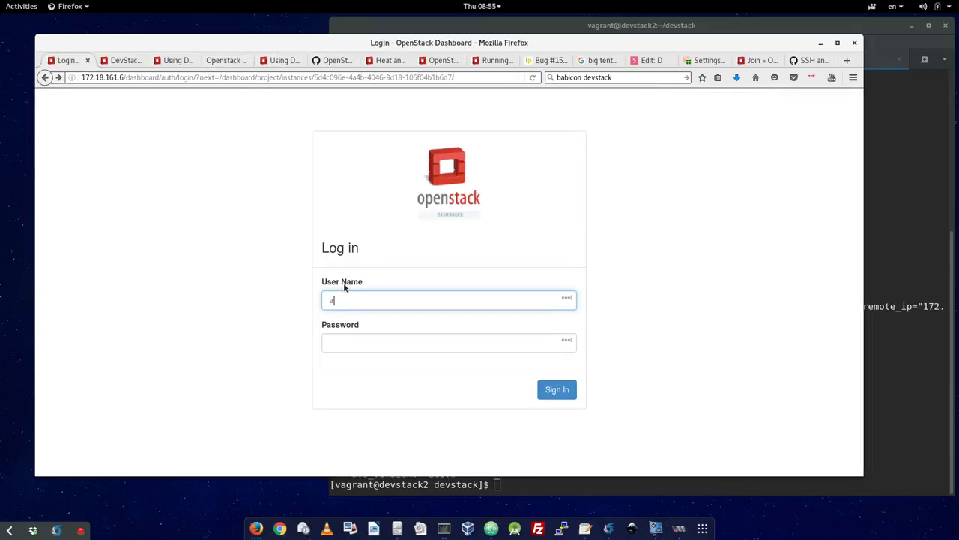
{"action": "left_click", "coordinate": [346, 345]}
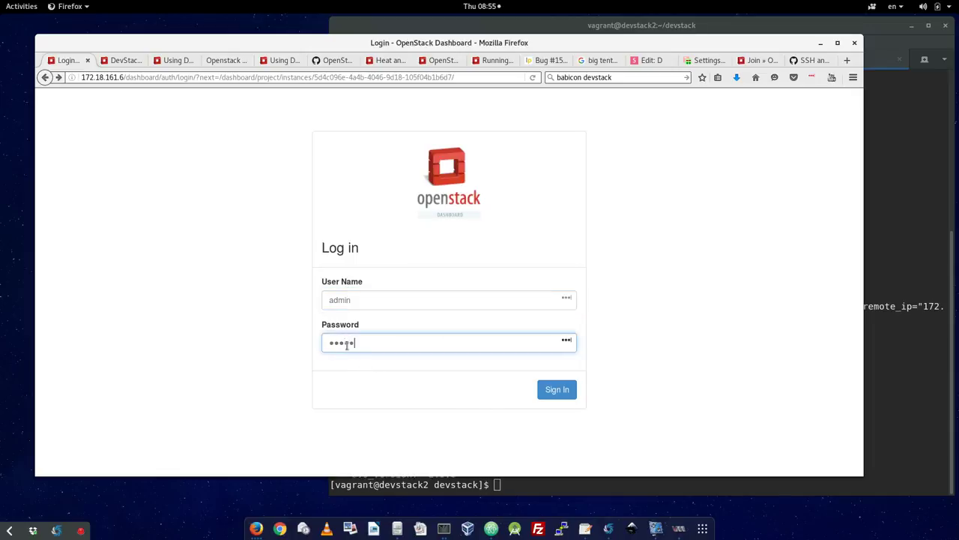
{"action": "key", "text": "Return"}
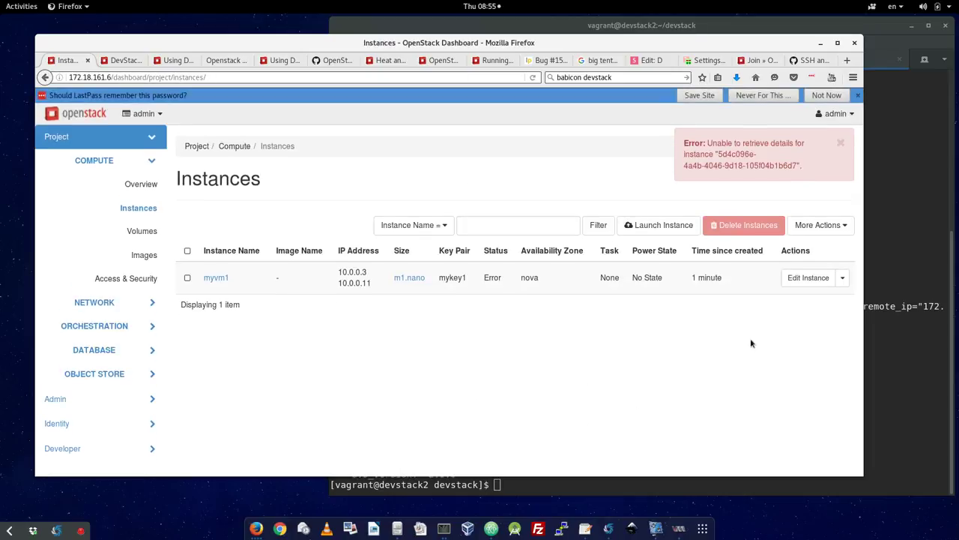
{"action": "left_click", "coordinate": [841, 144]}
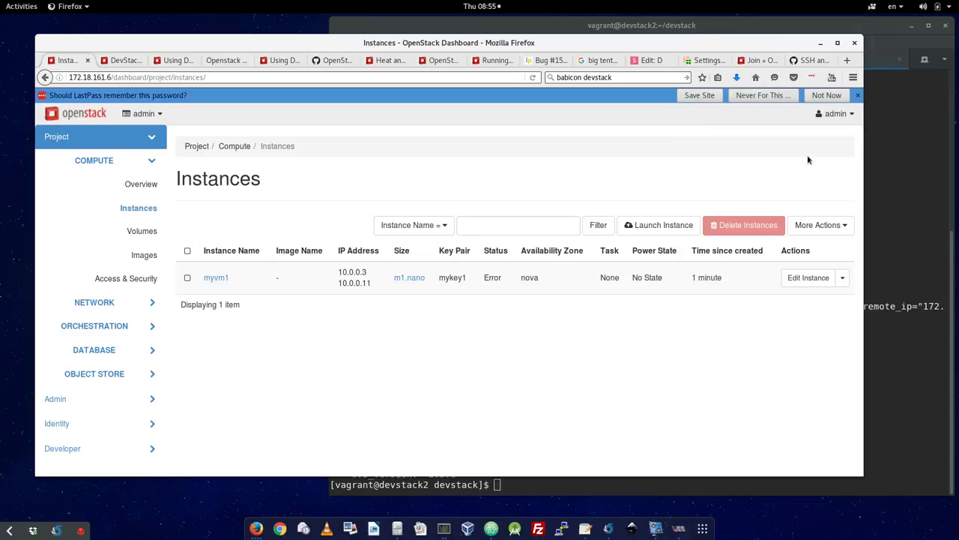
{"action": "left_click", "coordinate": [857, 95]}
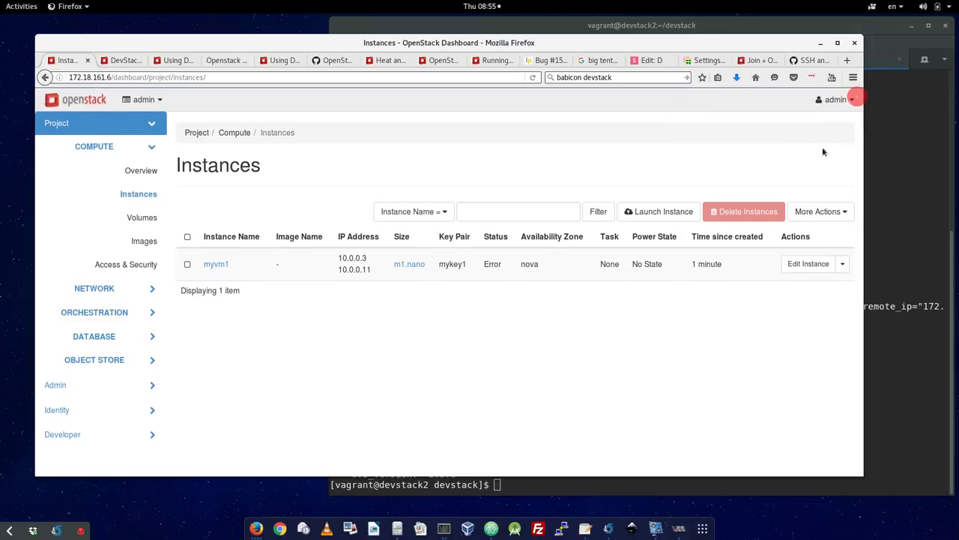
Step: Examine the fault message and details in the overview of the relaunched instance myvm1
{"action": "left_click", "coordinate": [223, 263]}
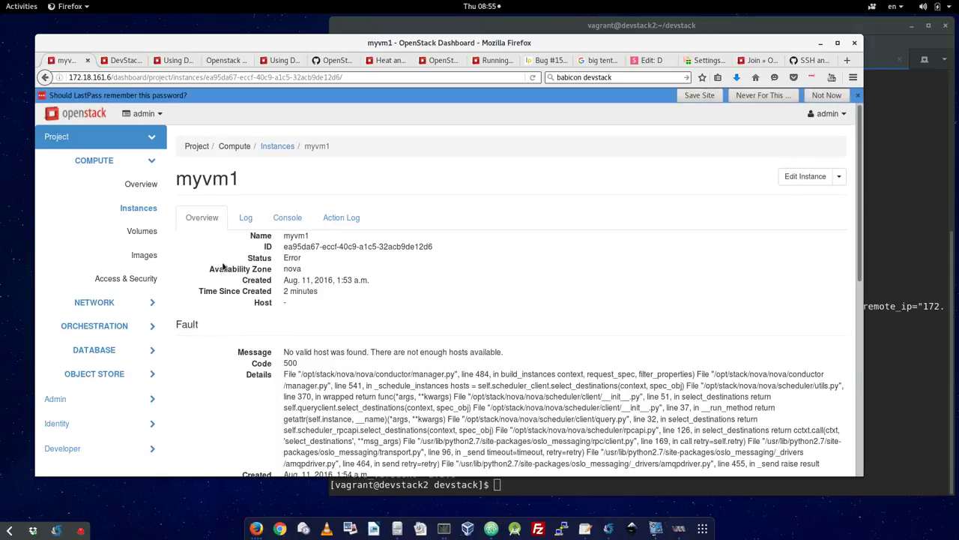
{"action": "scroll", "coordinate": [459, 296], "scroll_direction": "down", "scroll_amount": 3}
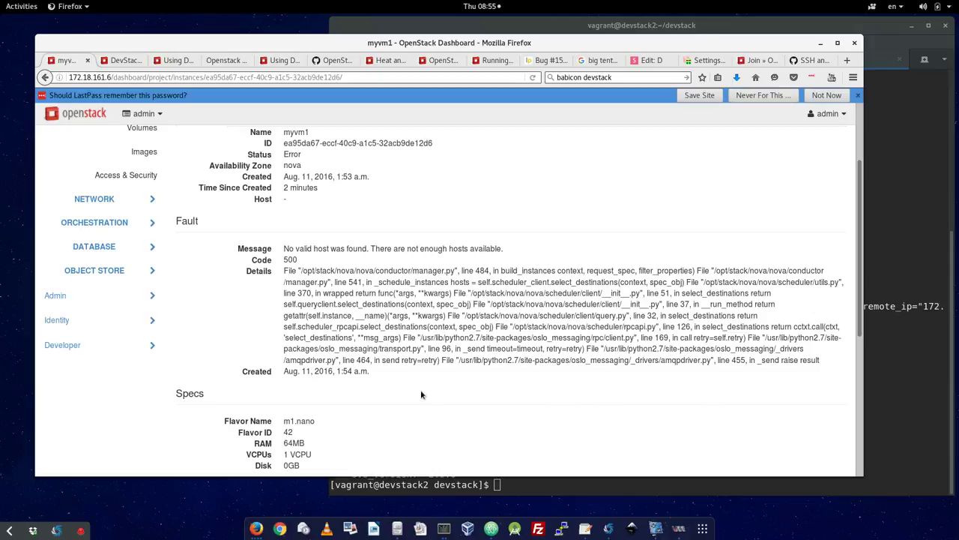
Step: Review the specs, IP addresses, security groups, metadata and attached volume of myvm1, and dismiss the password-saving notice
{"action": "scroll", "coordinate": [439, 386], "scroll_direction": "down", "scroll_amount": 7}
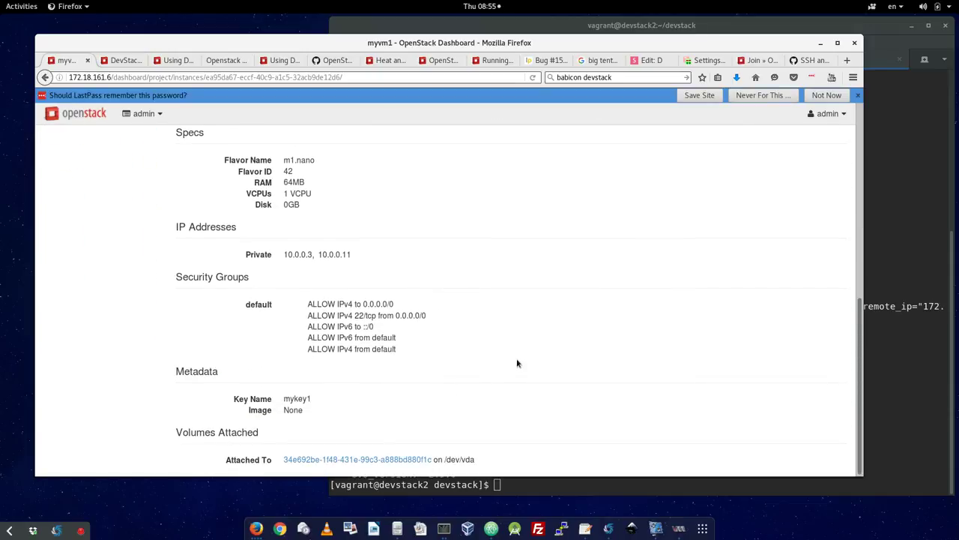
{"action": "scroll", "coordinate": [514, 363], "scroll_direction": "up", "scroll_amount": 10}
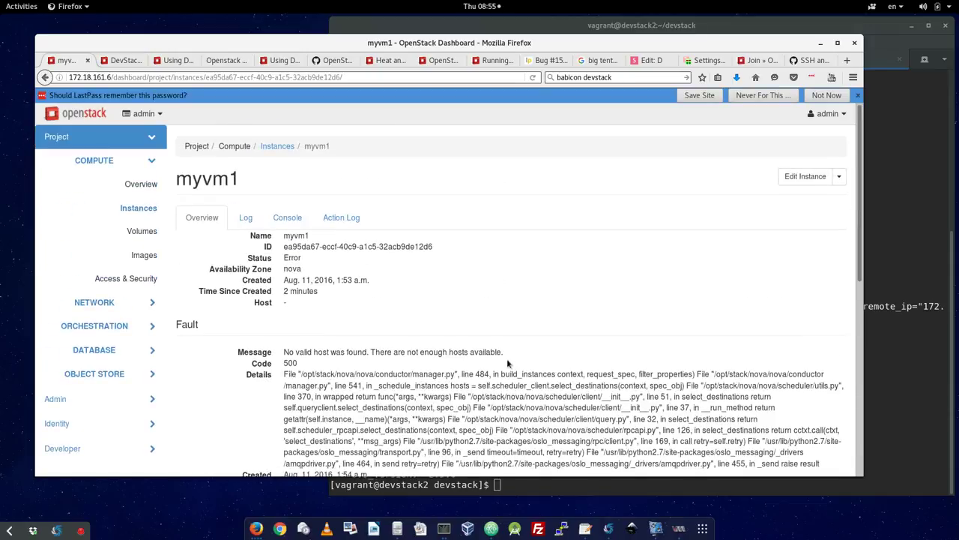
{"action": "left_click", "coordinate": [857, 95]}
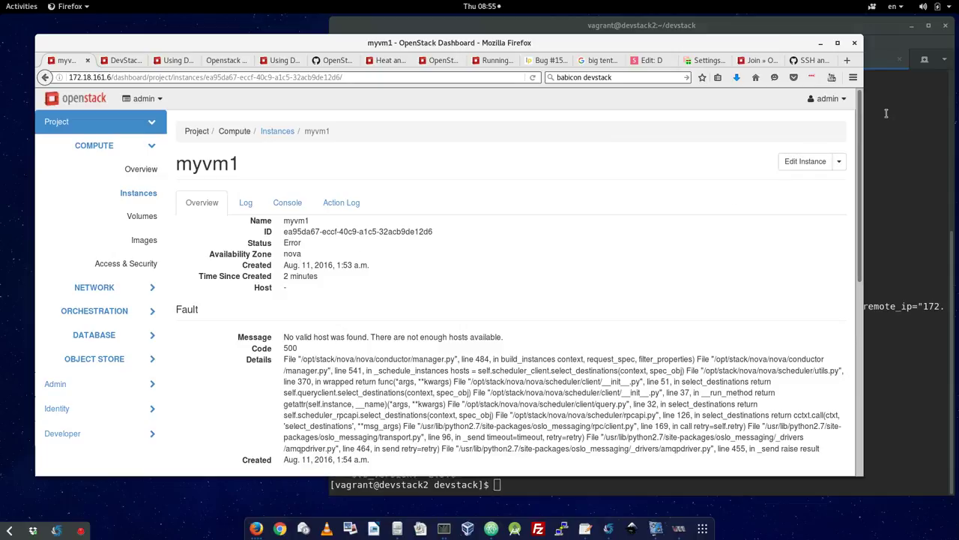
Step: Switch to the devstack1 session in the terminal and clear its screen with the clear command
{"action": "left_click", "coordinate": [828, 23]}
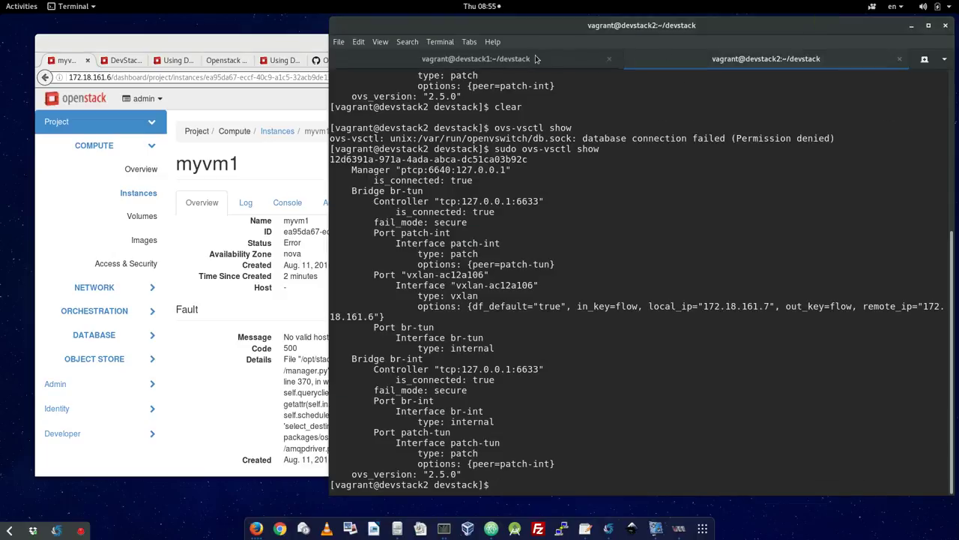
{"action": "left_click", "coordinate": [536, 58]}
{"action": "type", "text": "cler"}
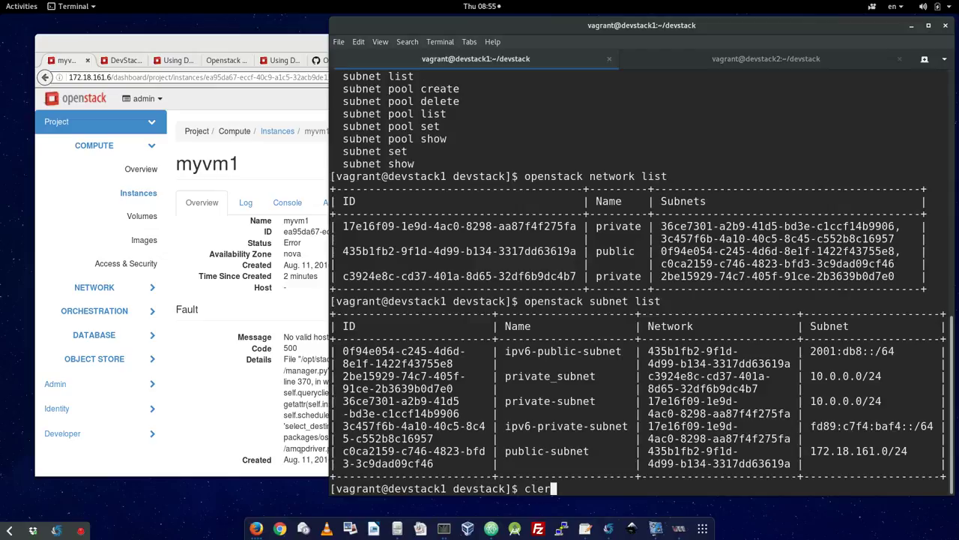
{"action": "key", "text": "BackSpace"}
{"action": "type", "text": "an"}
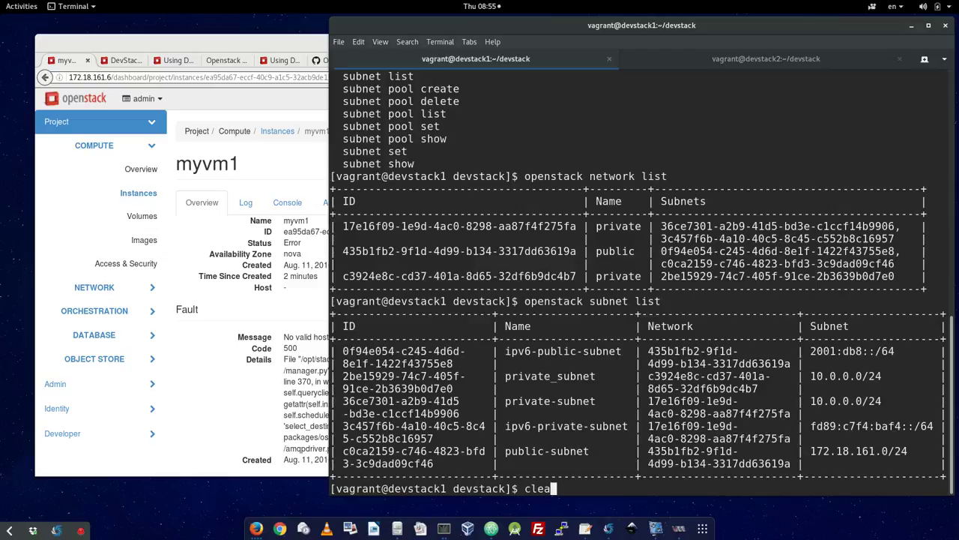